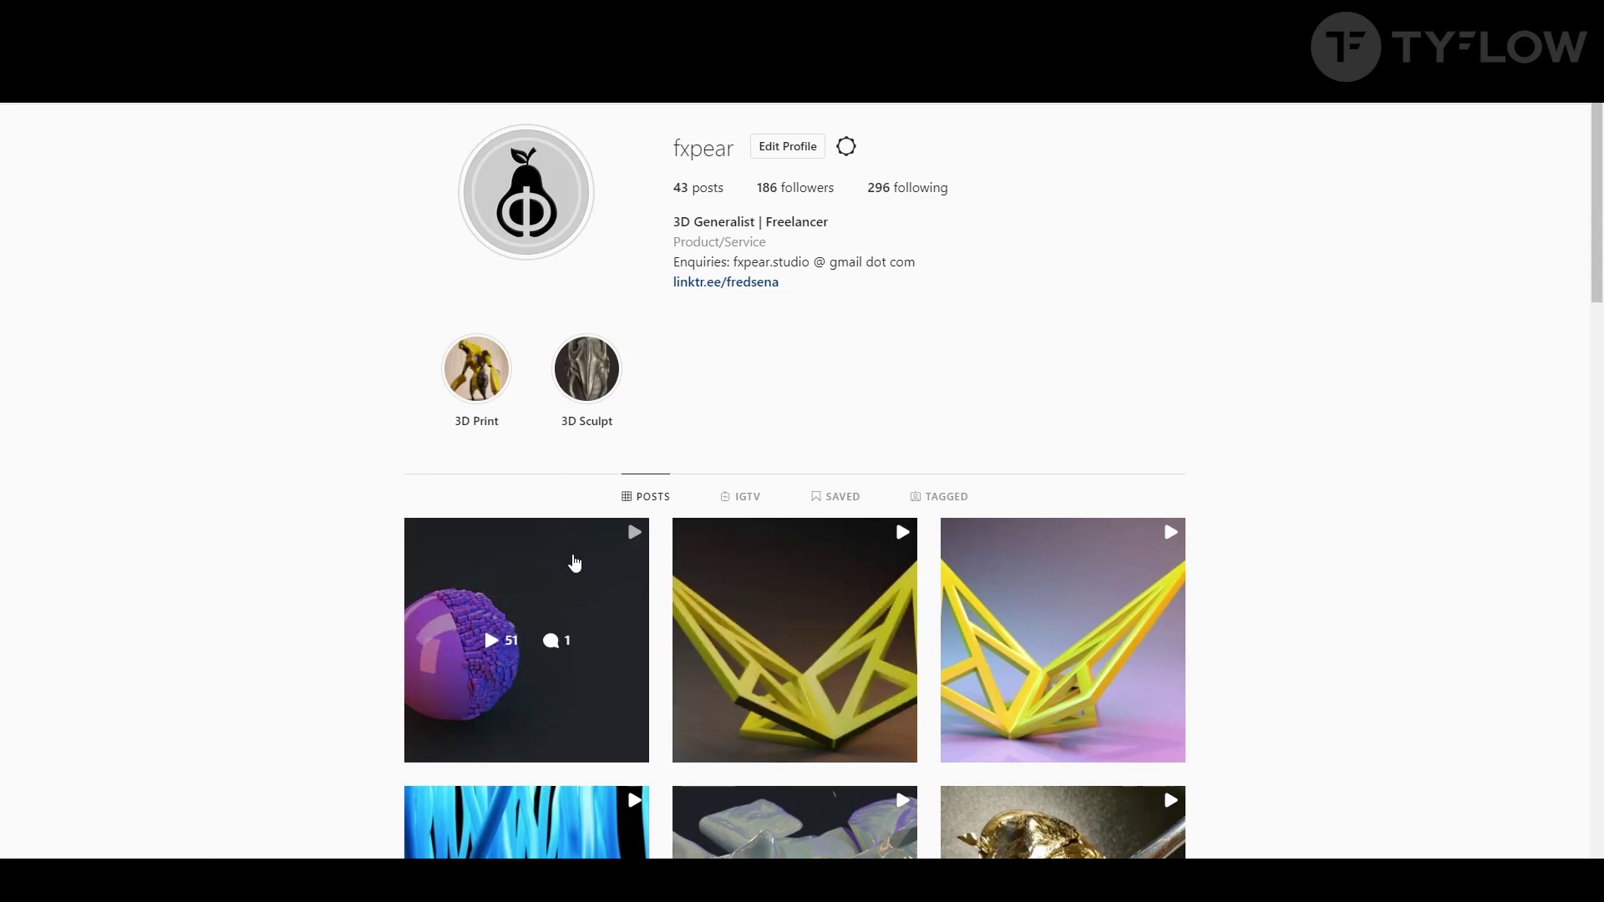
Open the first post's sphere-voxel video and turn its sound on
click(506, 611)
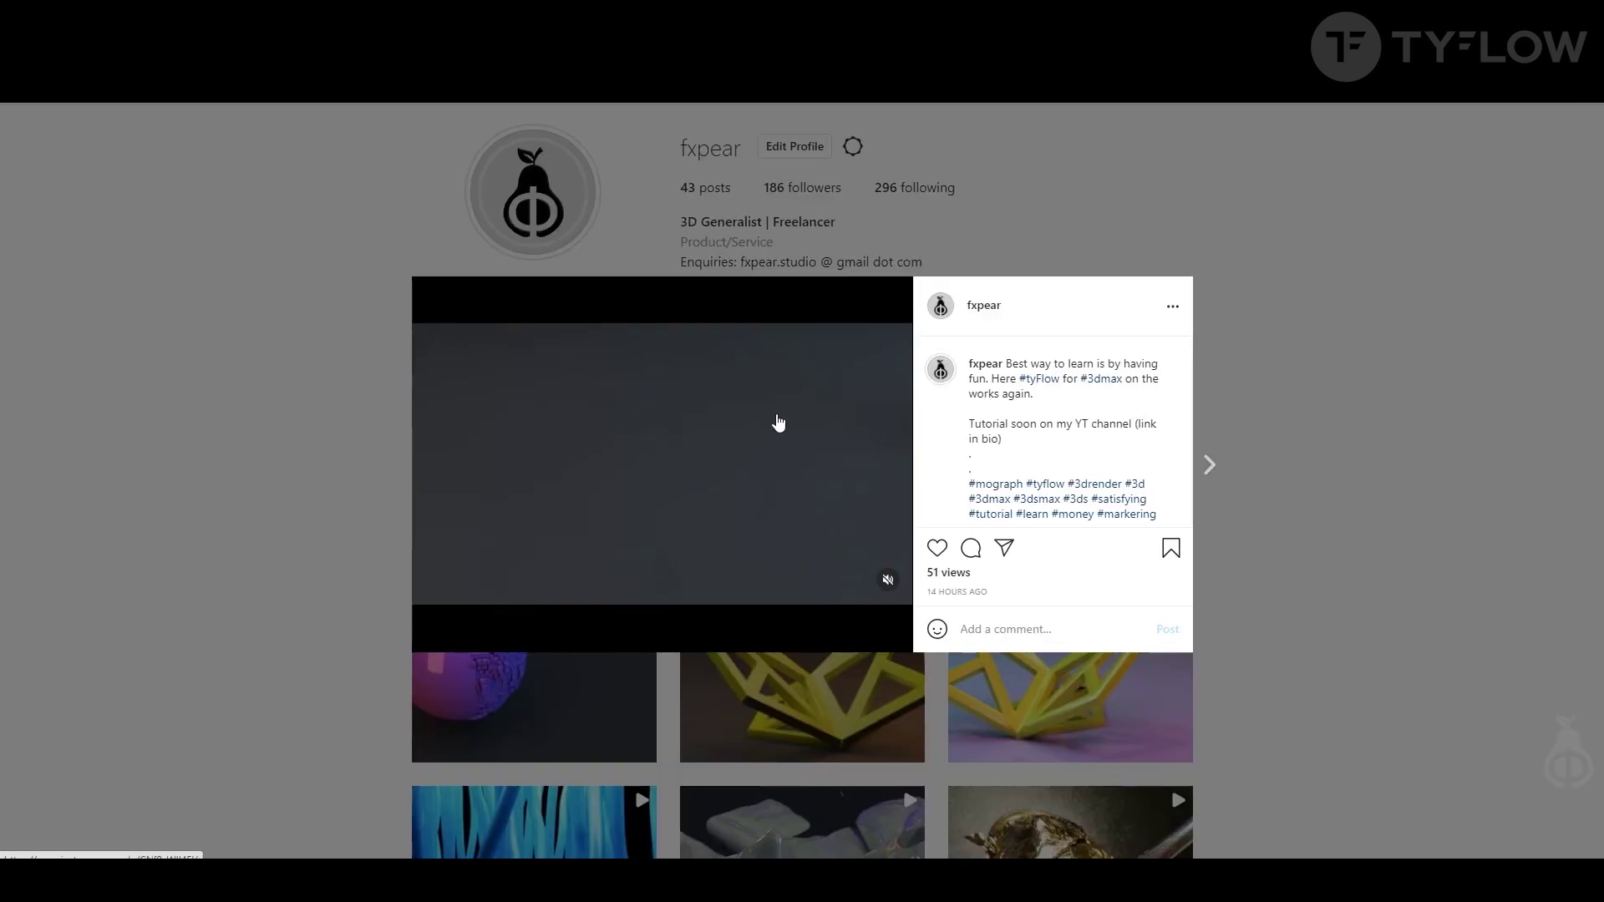
click(888, 577)
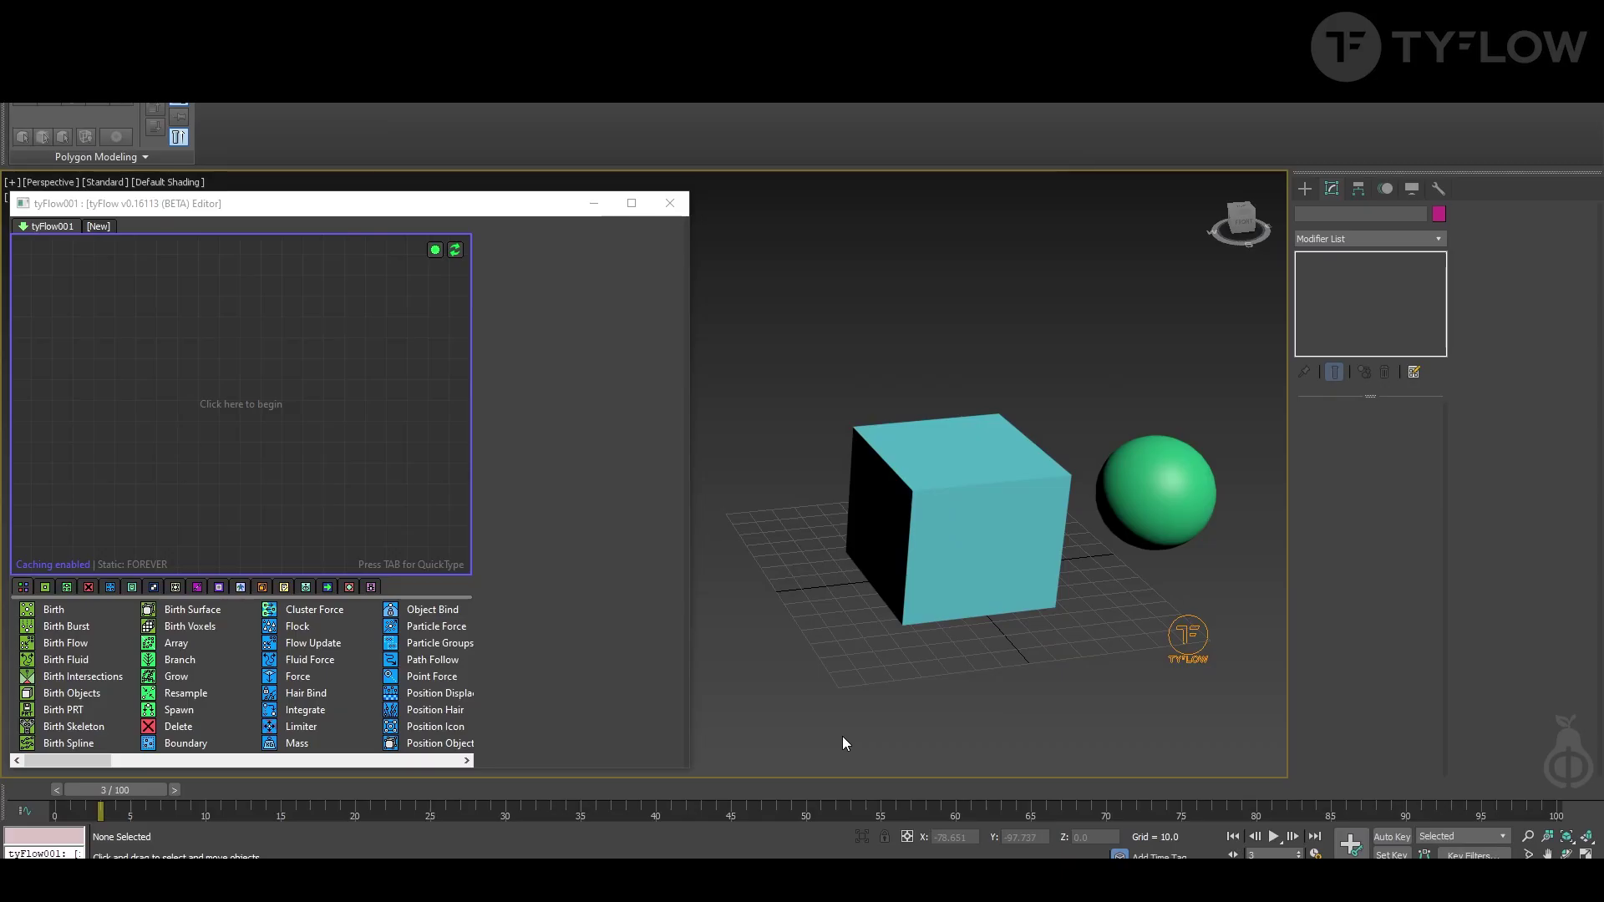
Scrub the sphere animation to frame 84 and switch the viewport to edged faces, then wireframe
drag(127, 790, 250, 827)
key(F4)
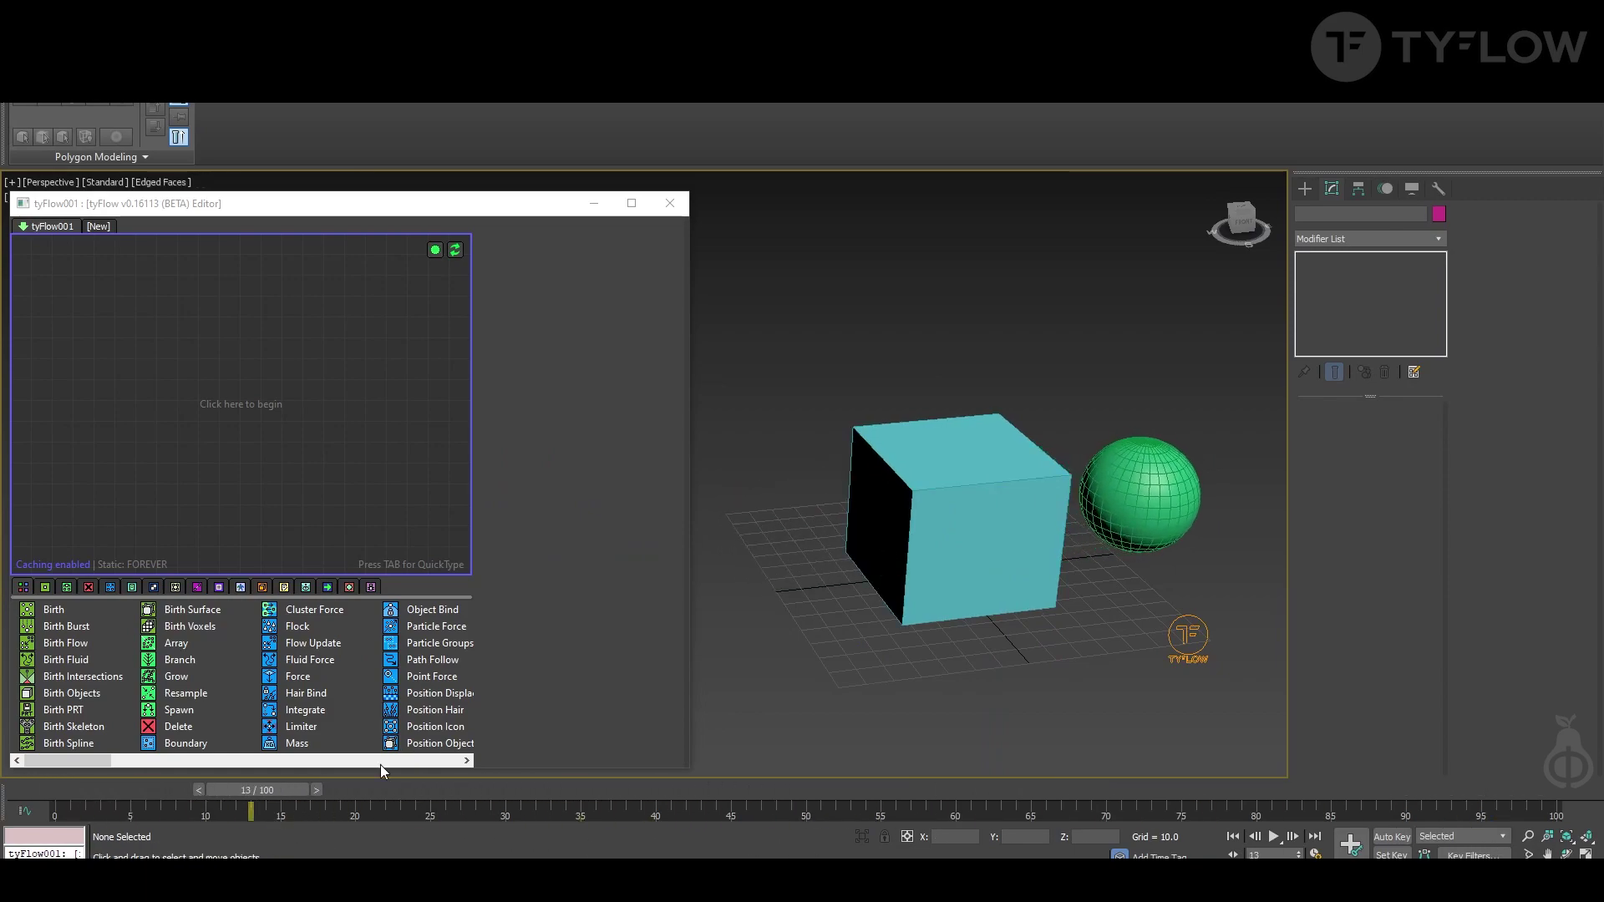
click(1117, 519)
click(994, 564)
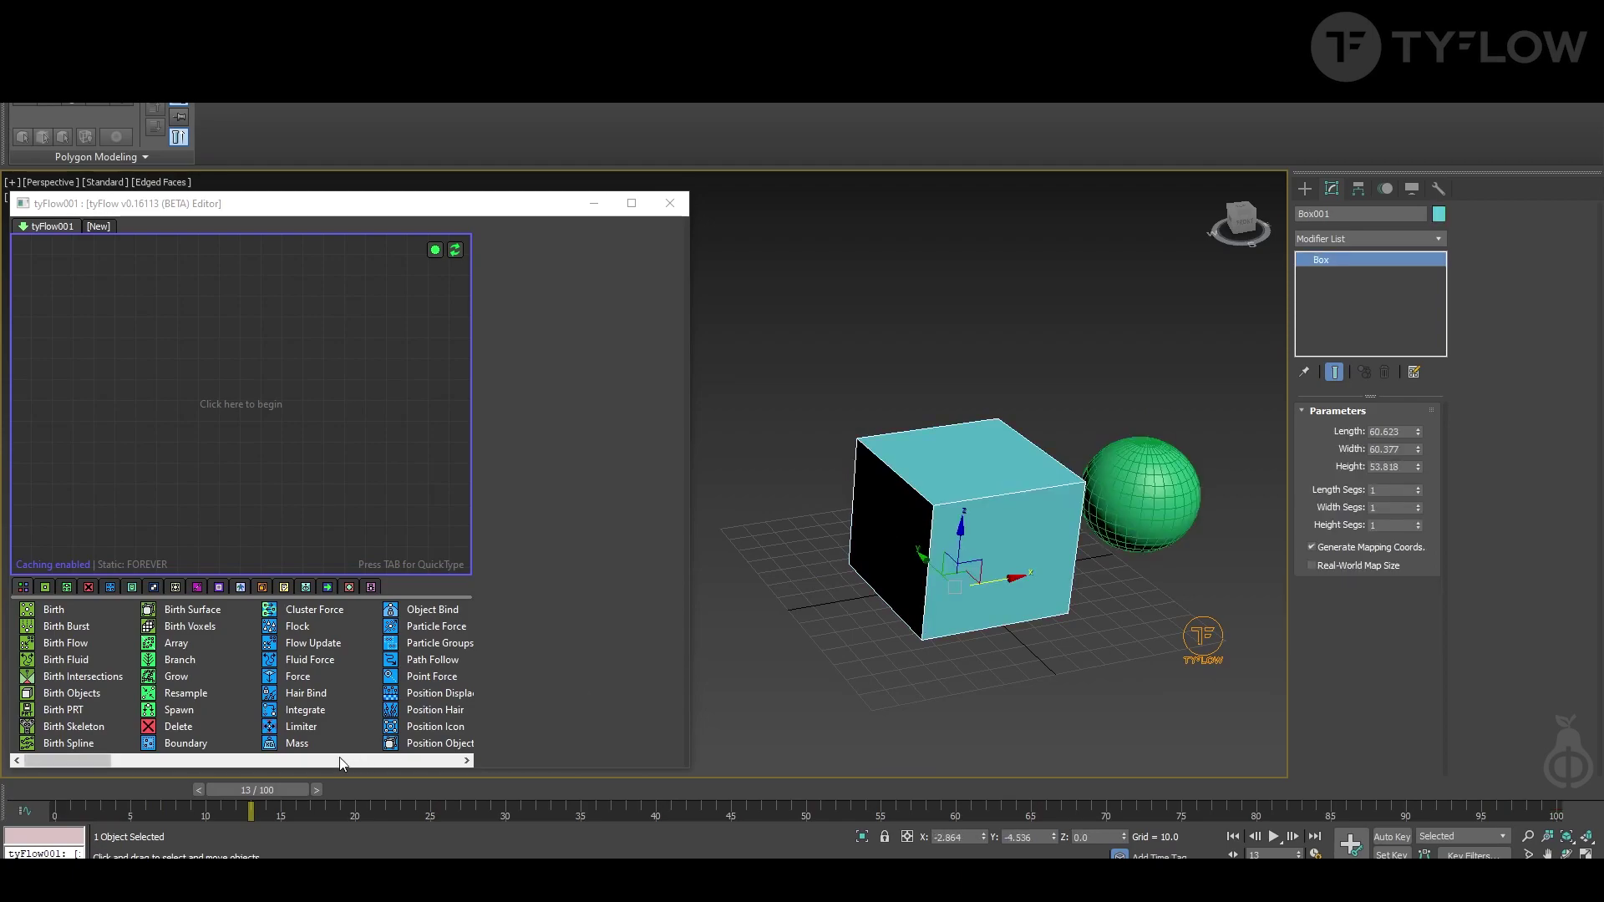
mouse_move(234, 795)
mouse_down()
mouse_move(1068, 793)
mouse_move(1169, 841)
mouse_move(1295, 835)
mouse_move(279, 825)
mouse_move(250, 785)
mouse_move(23, 775)
mouse_move(1343, 789)
mouse_move(153, 790)
mouse_up()
key(F3)
key(F3)
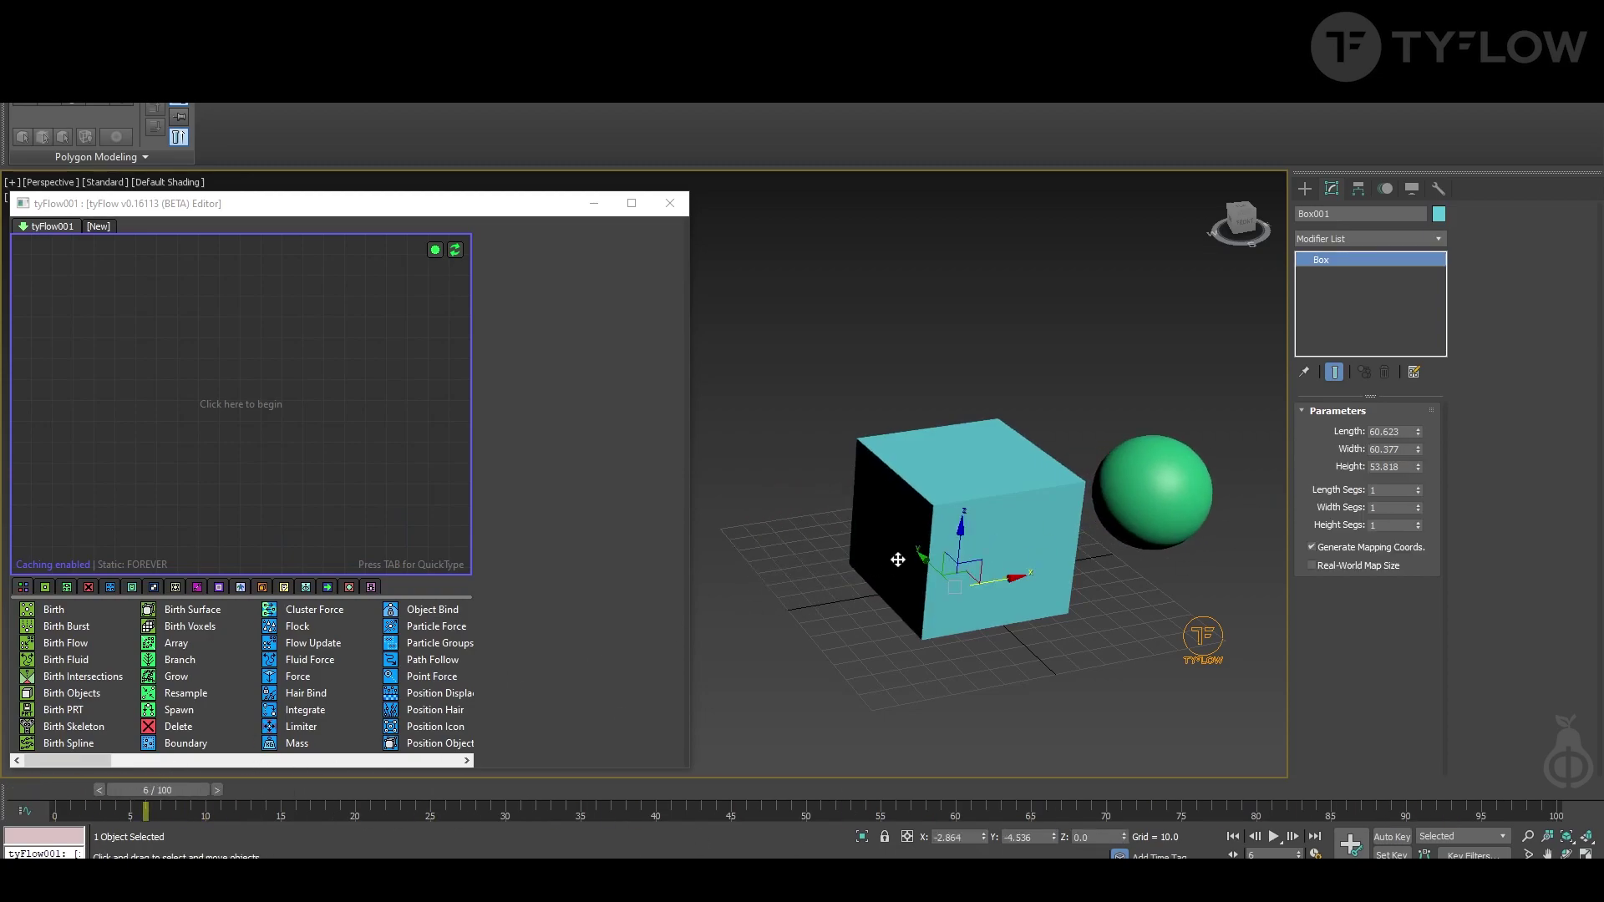
Make the box non-renderable in Object Properties so it shows only as a wireframe outline
right_click(897, 560)
click(969, 671)
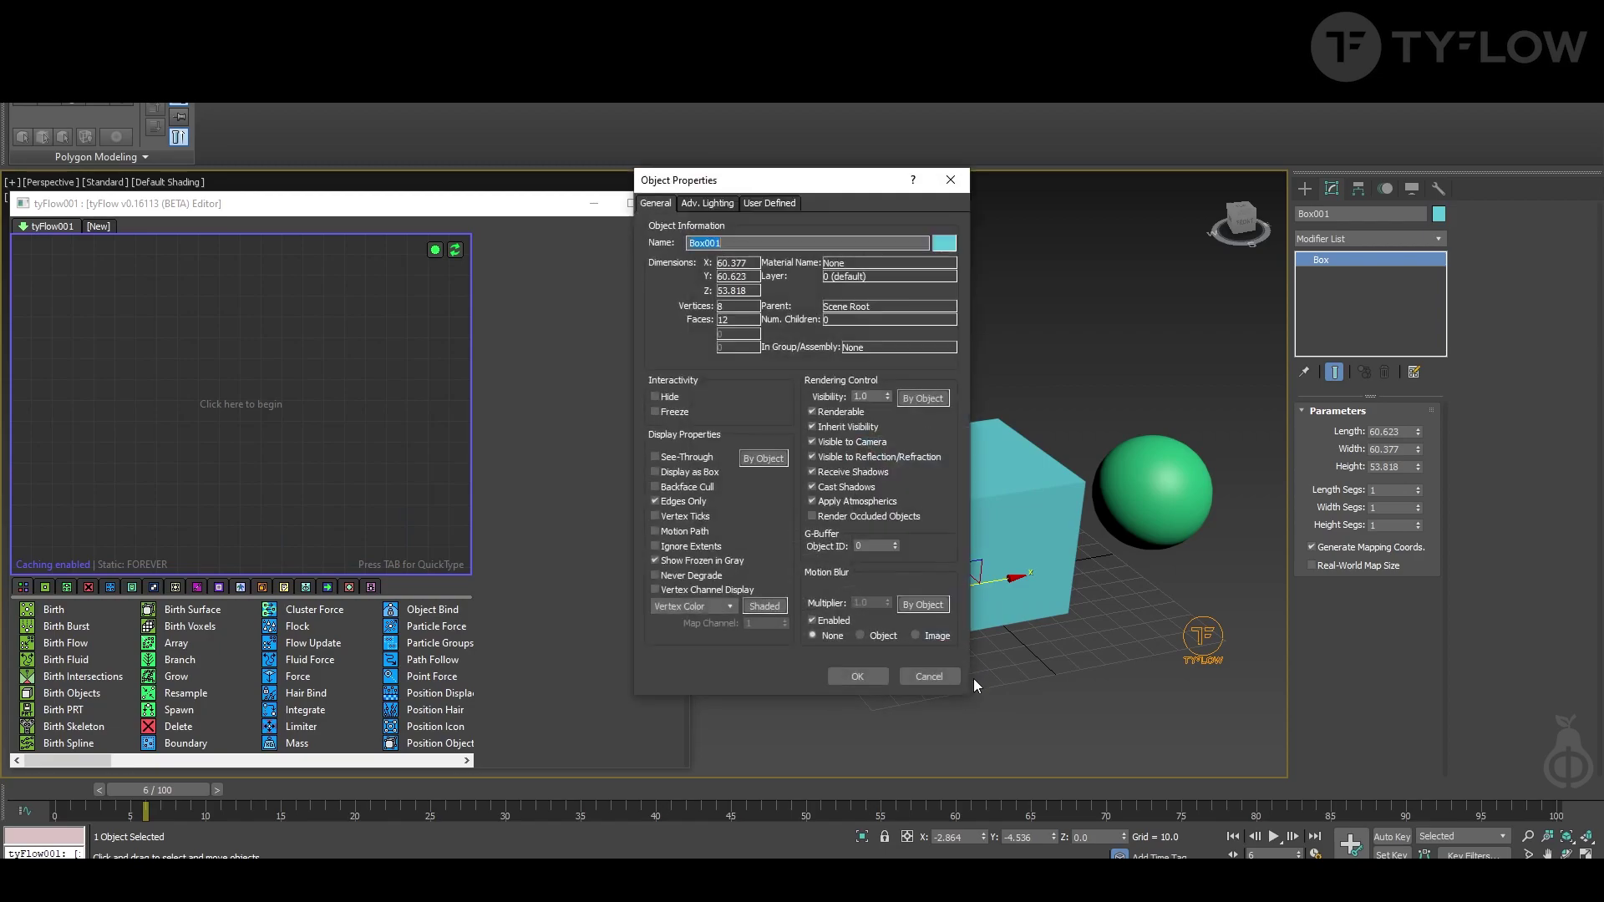
click(812, 412)
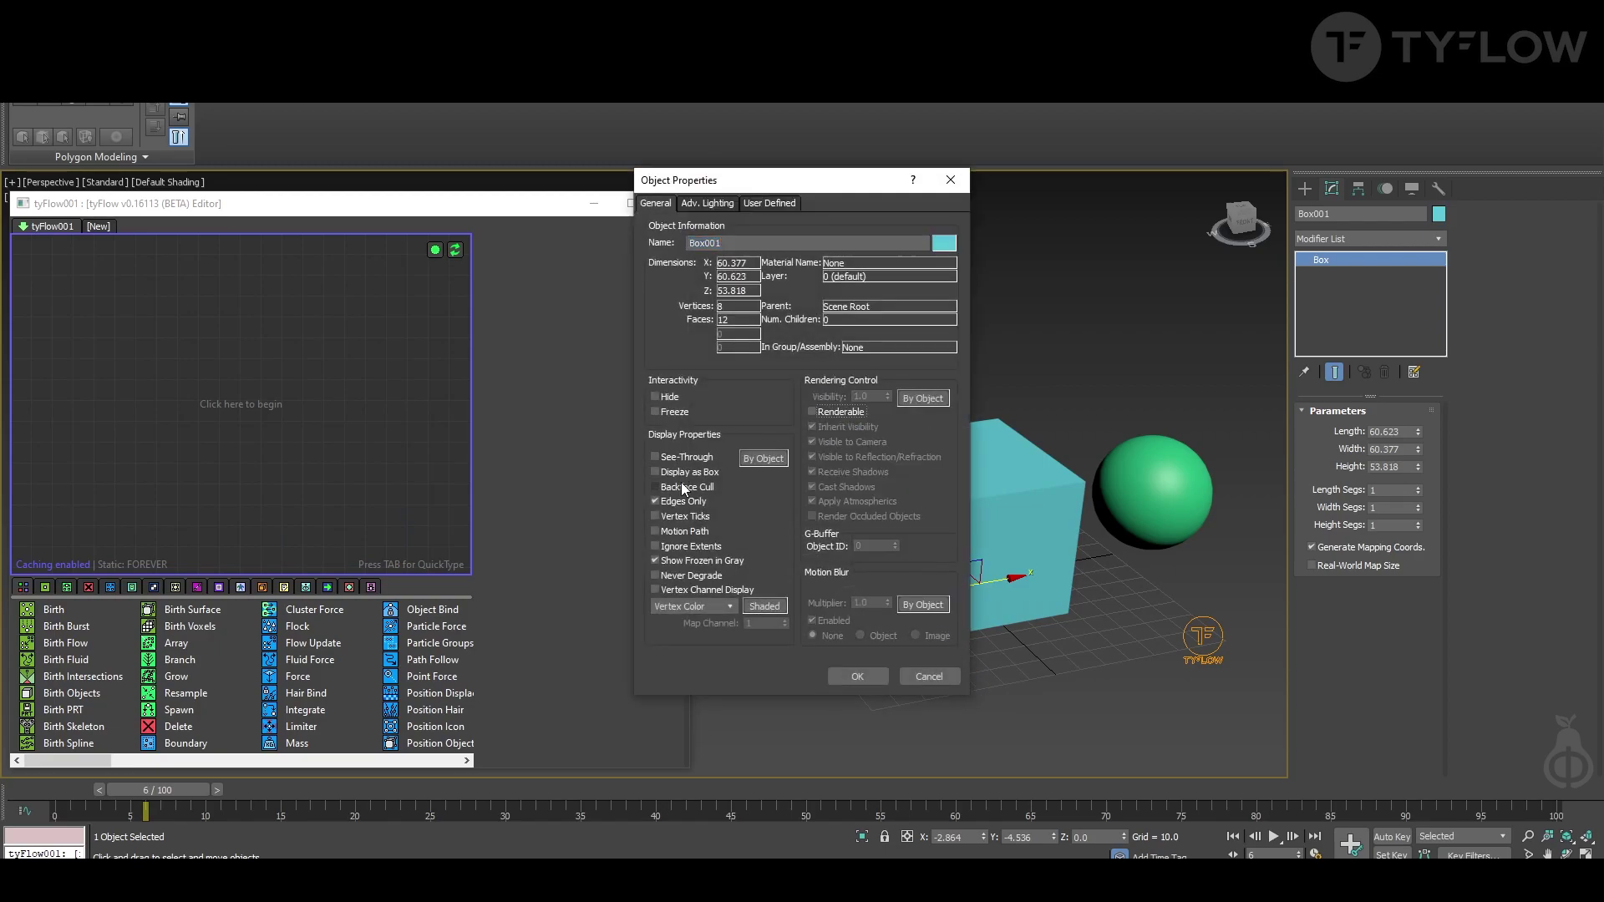
click(860, 677)
alt+middle_drag(1093, 519, 1125, 539)
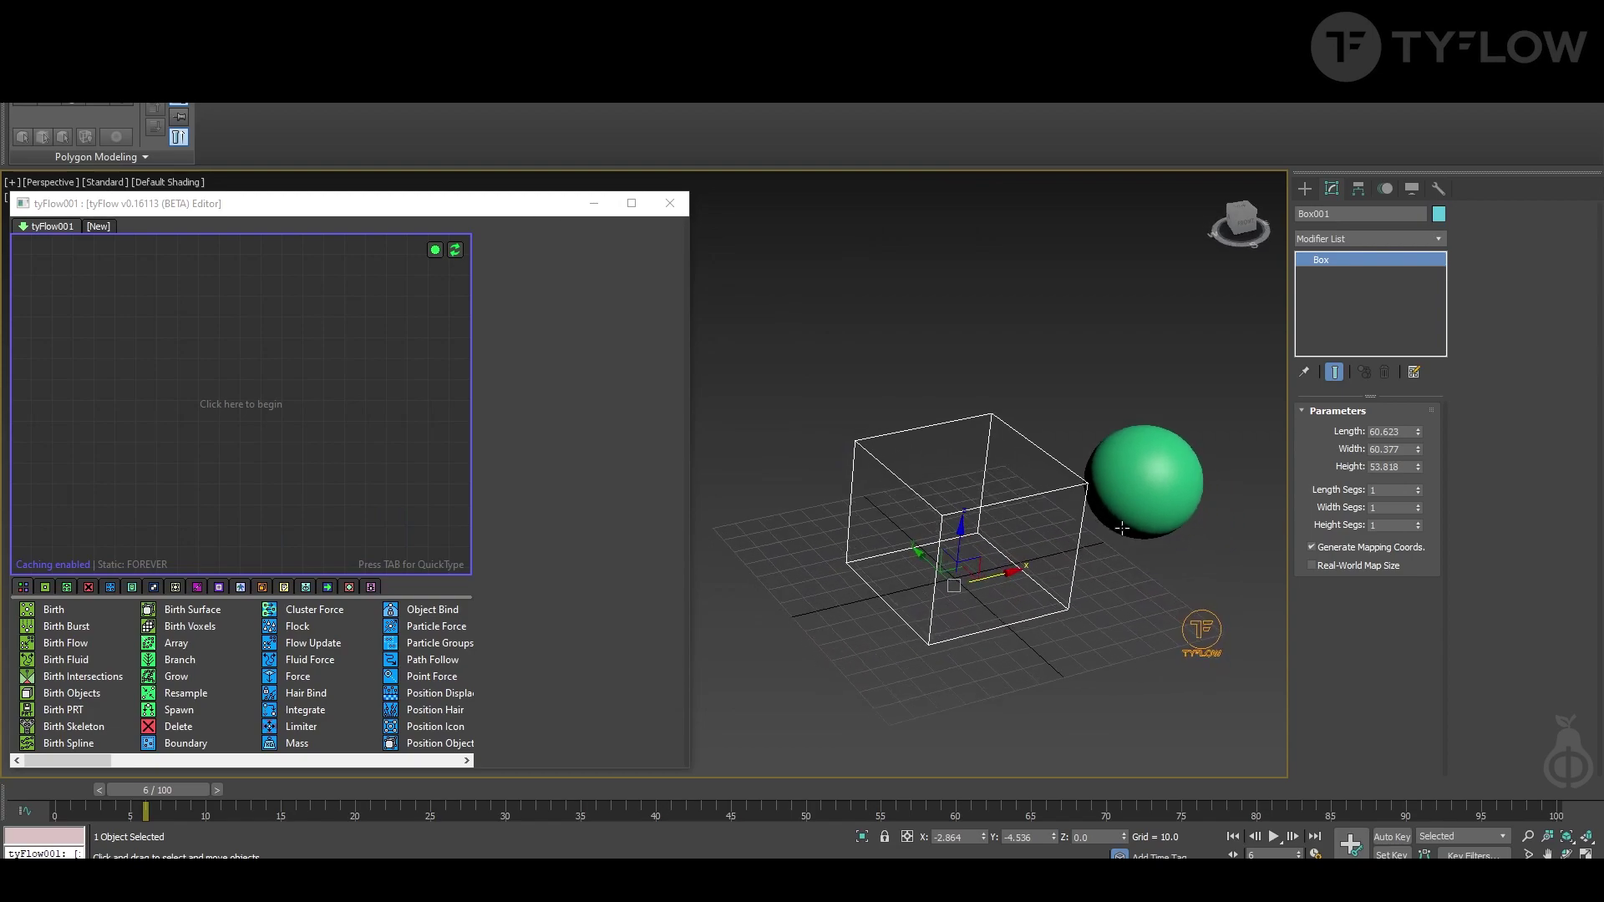
Create a Birth Voxels event and set Sphere001 as its voxel source
click(1126, 516)
right_click(215, 370)
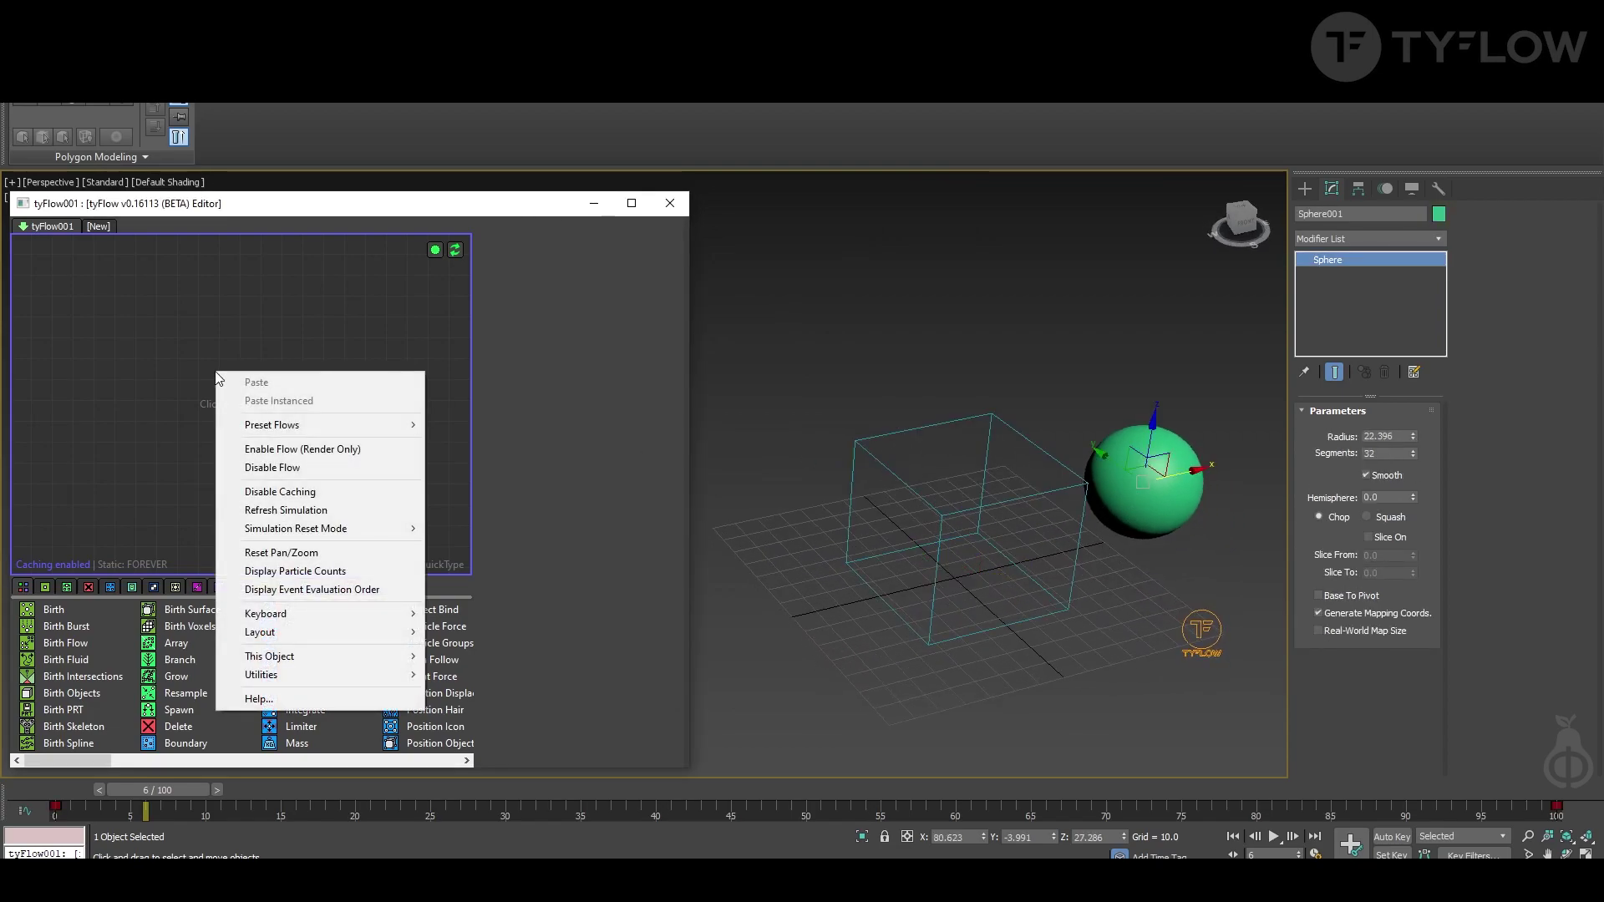
click(81, 619)
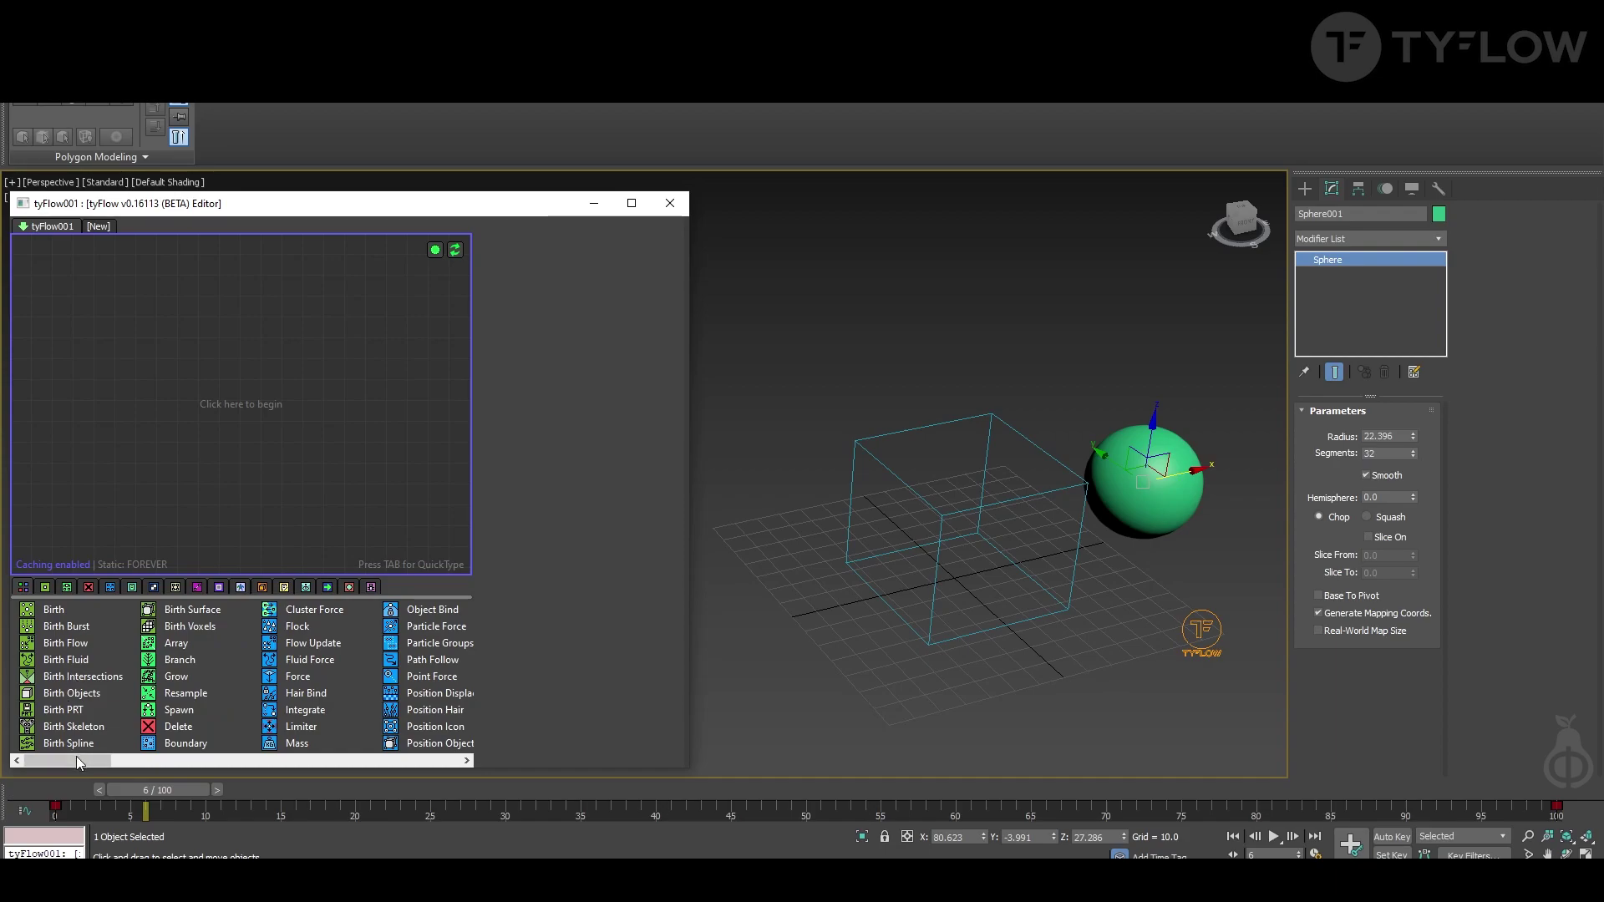
drag(177, 626, 181, 433)
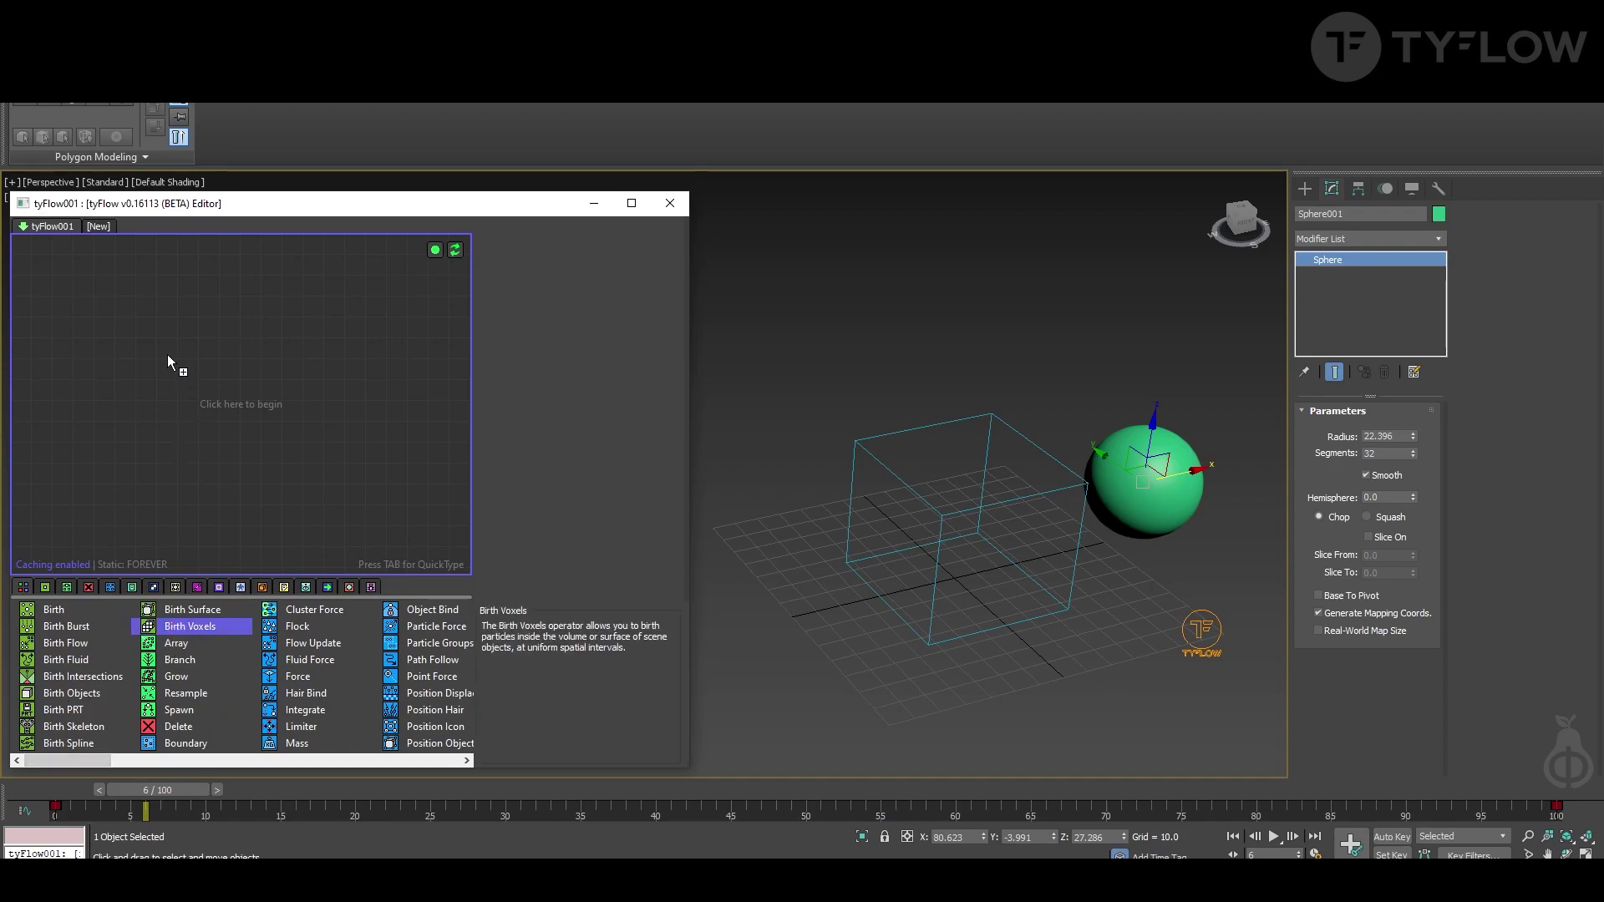
drag(168, 361, 169, 362)
click(541, 444)
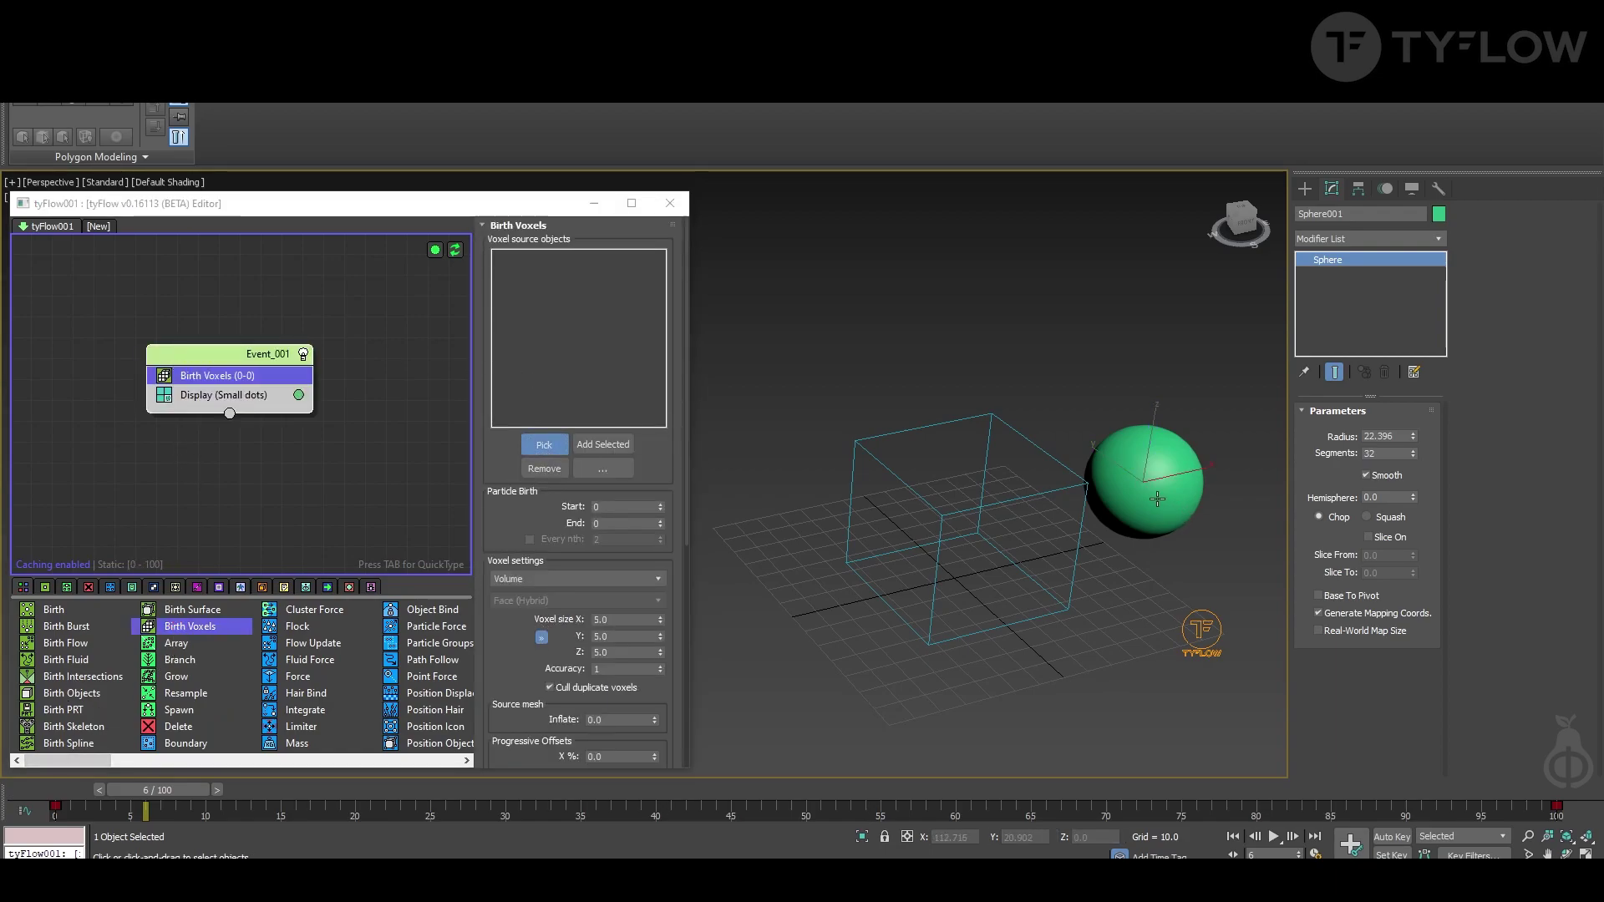
click(1165, 509)
Frame the sphere, tidy the Event_001 node and scrub to frame 42 to see the voxels
middle_drag(1123, 503, 1074, 489)
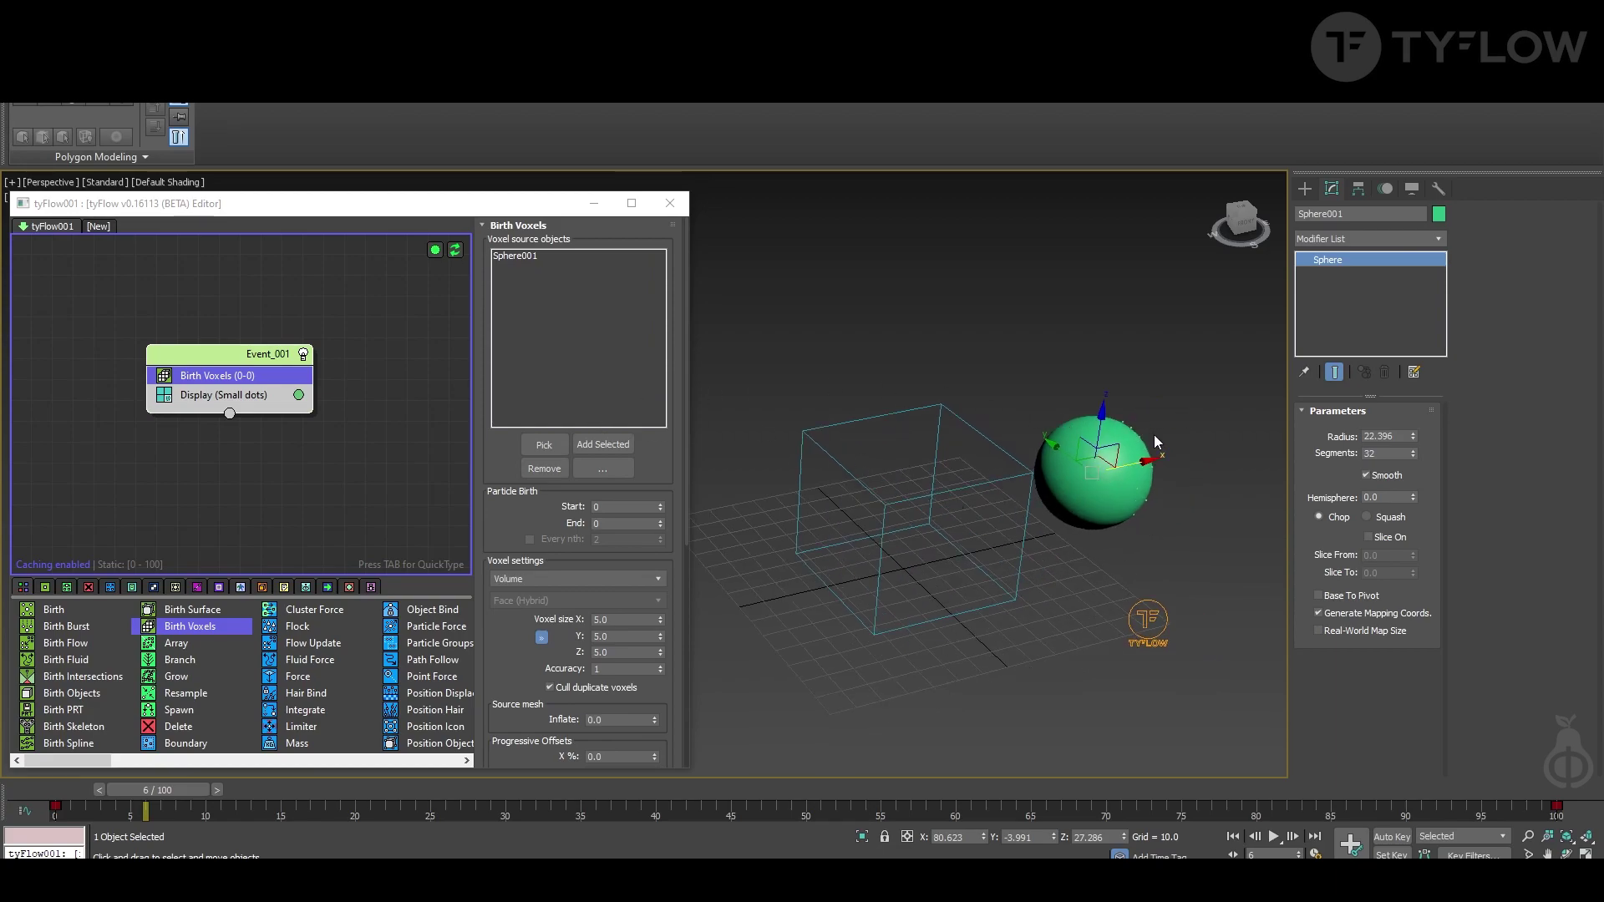
key(F3)
key(z)
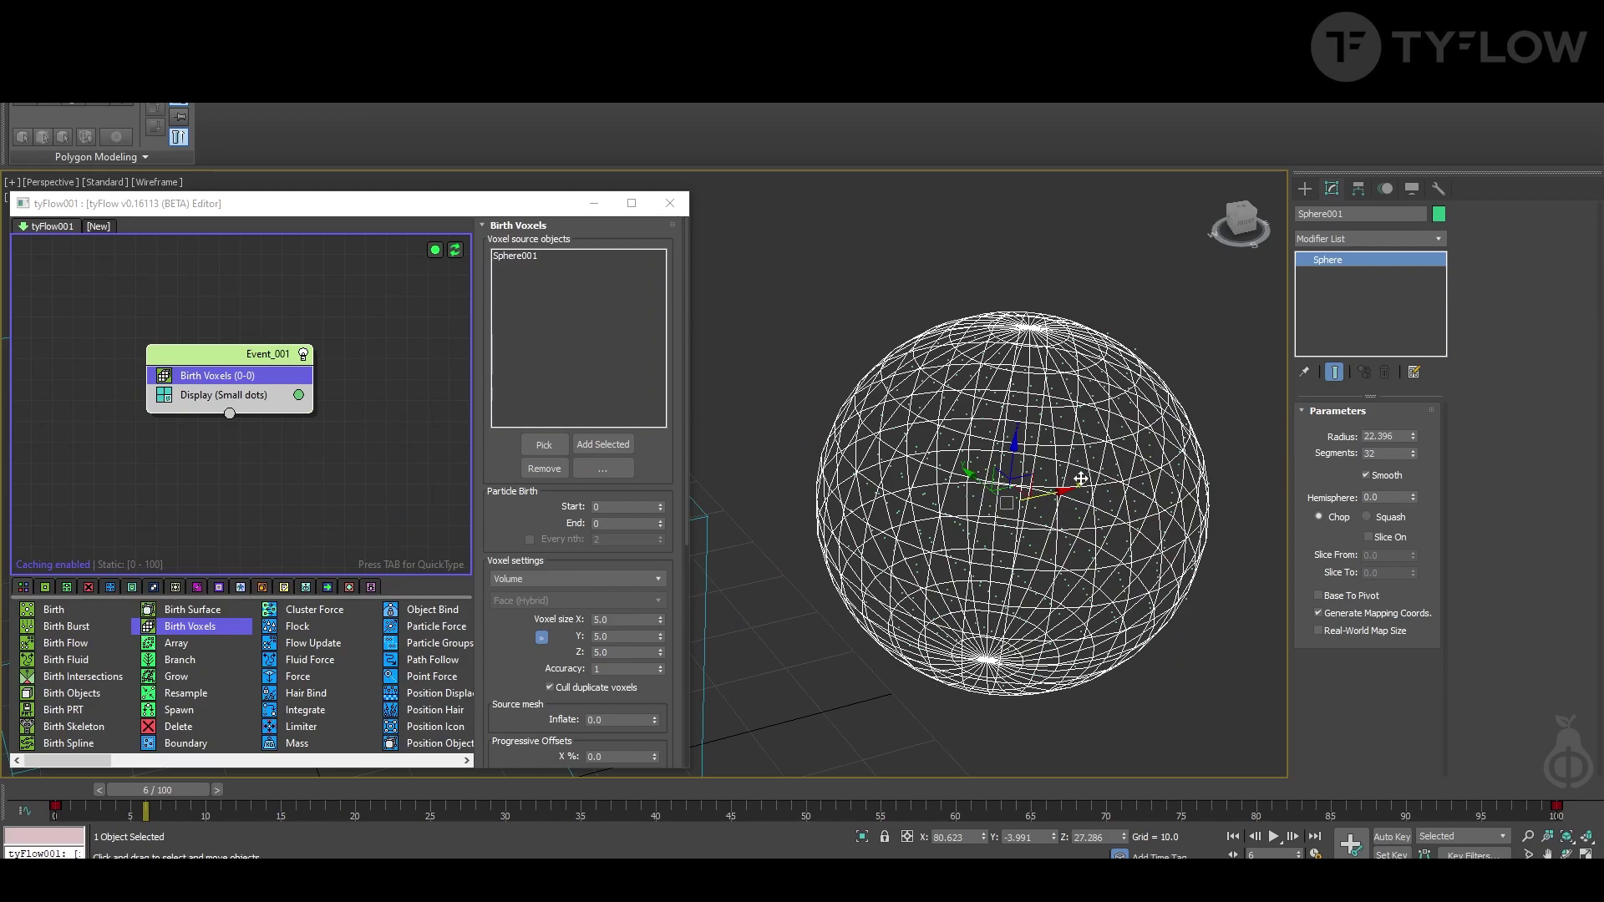
key(F3)
key(F3)
drag(205, 361, 178, 342)
scroll(967, 569, down, 8)
key(F3)
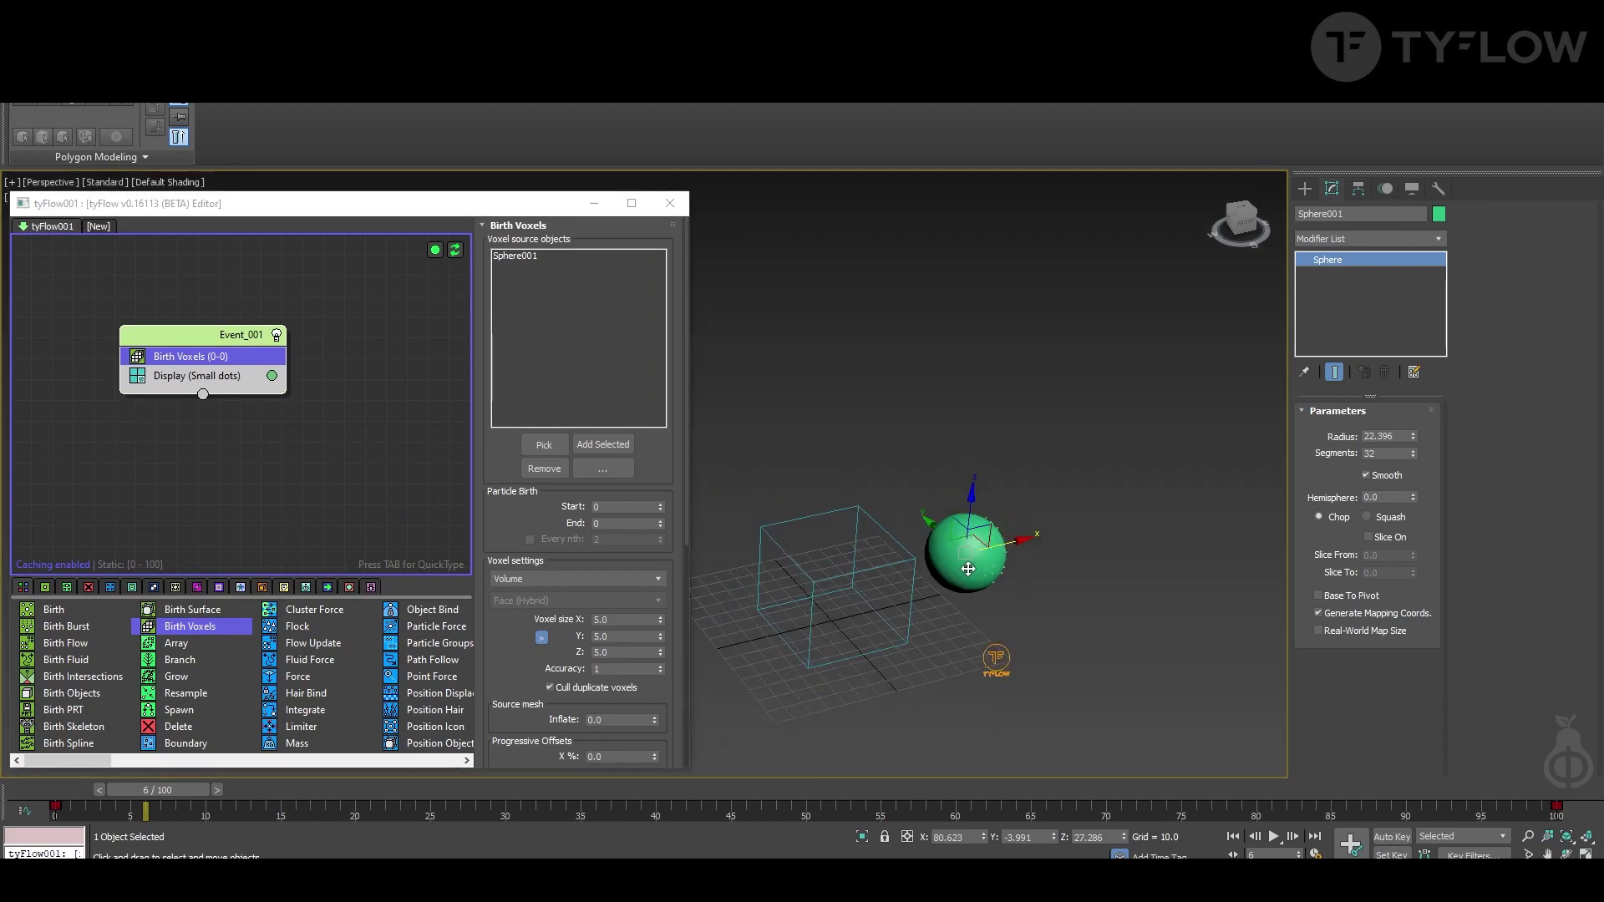
middle_drag(967, 569, 1042, 535)
drag(167, 790, 652, 790)
key(w)
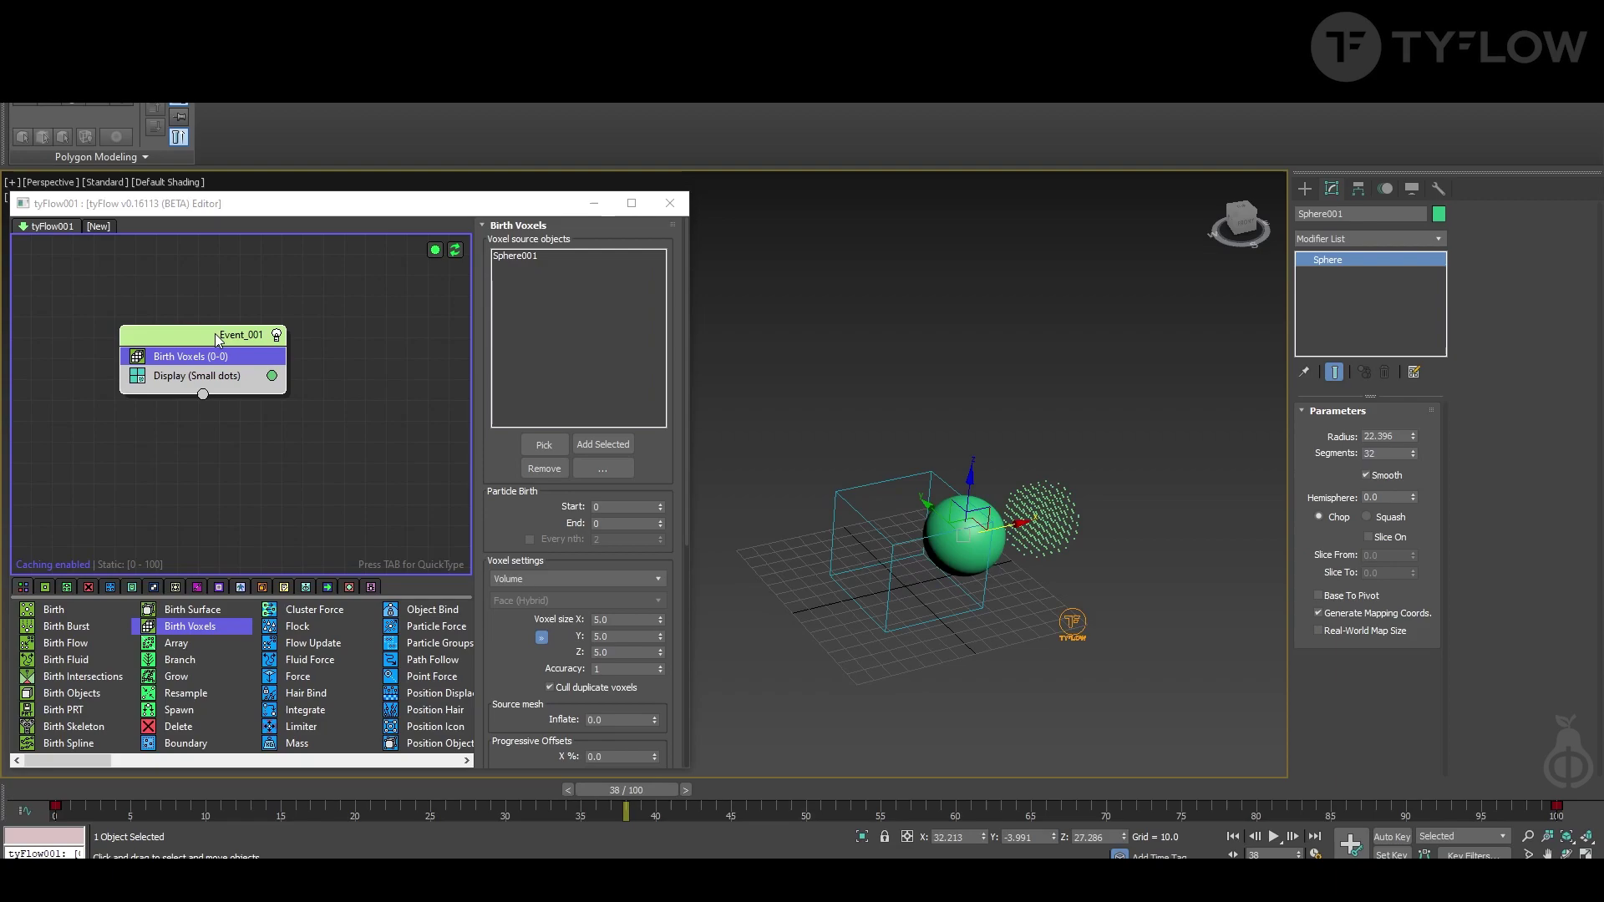
Add an Object Bind operator and bind it to Sphere001 instead of Box001
key(Tab)
text(ob)
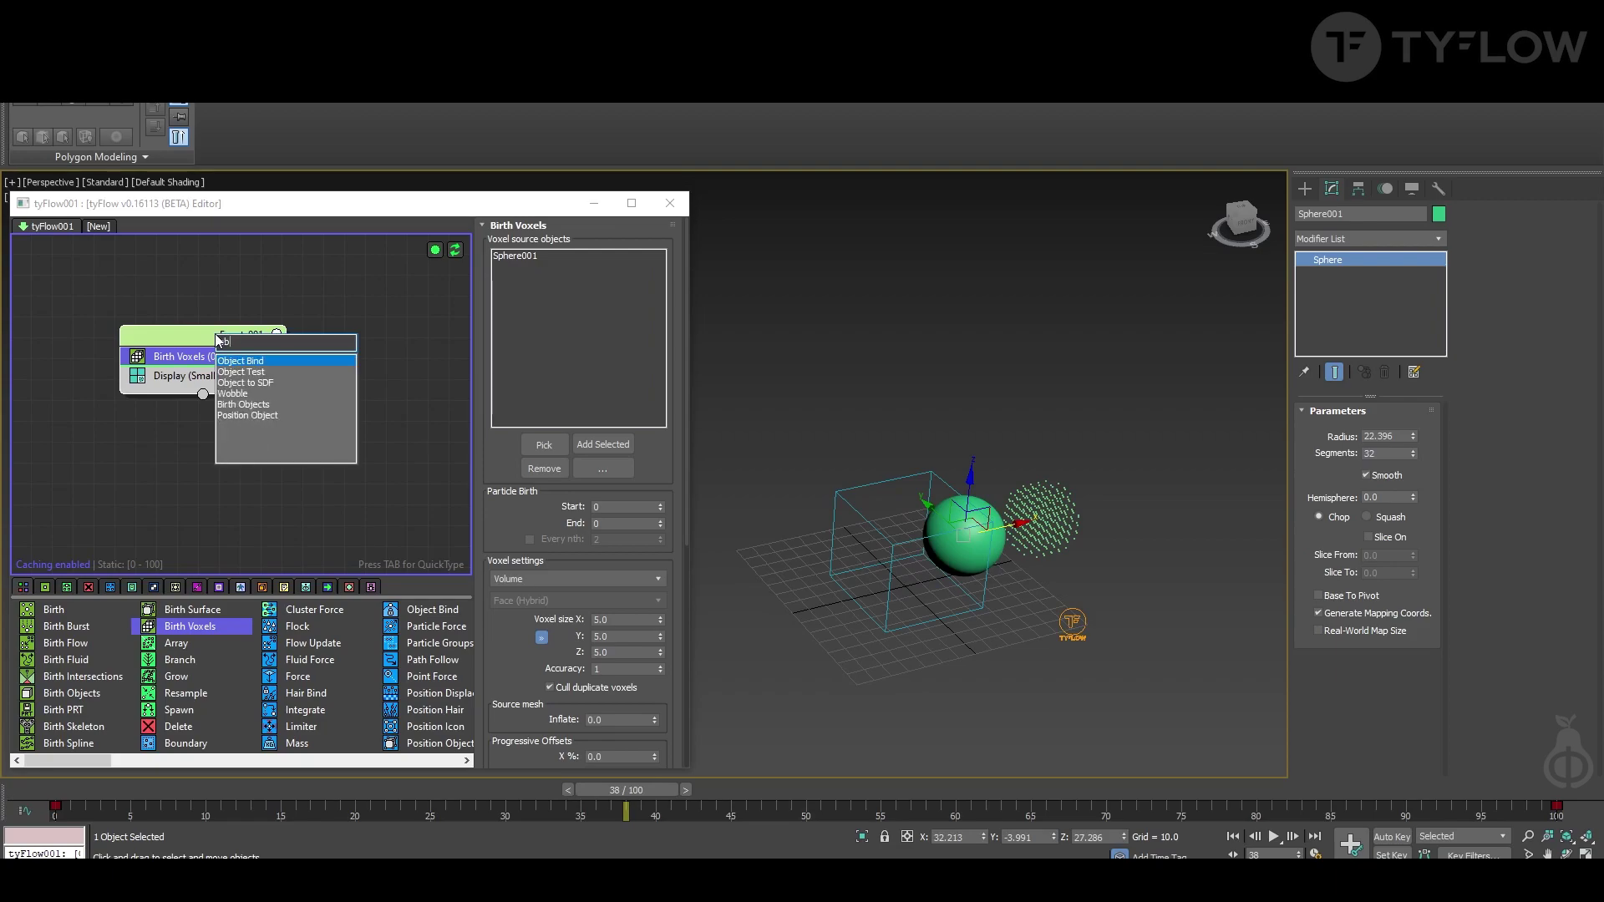
key(Return)
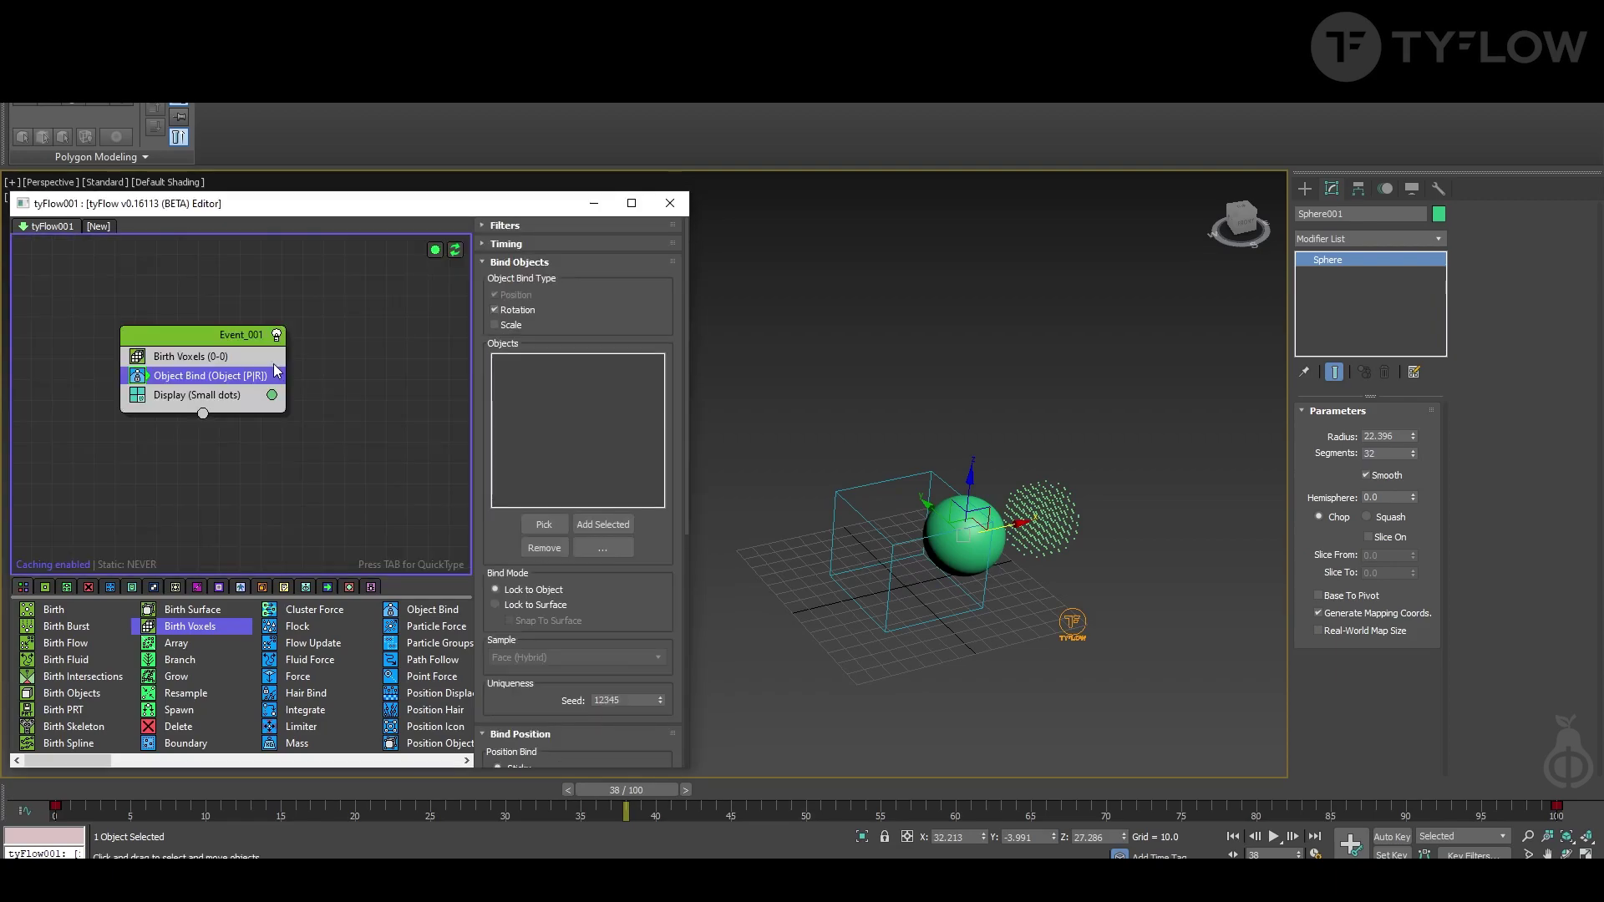
click(544, 523)
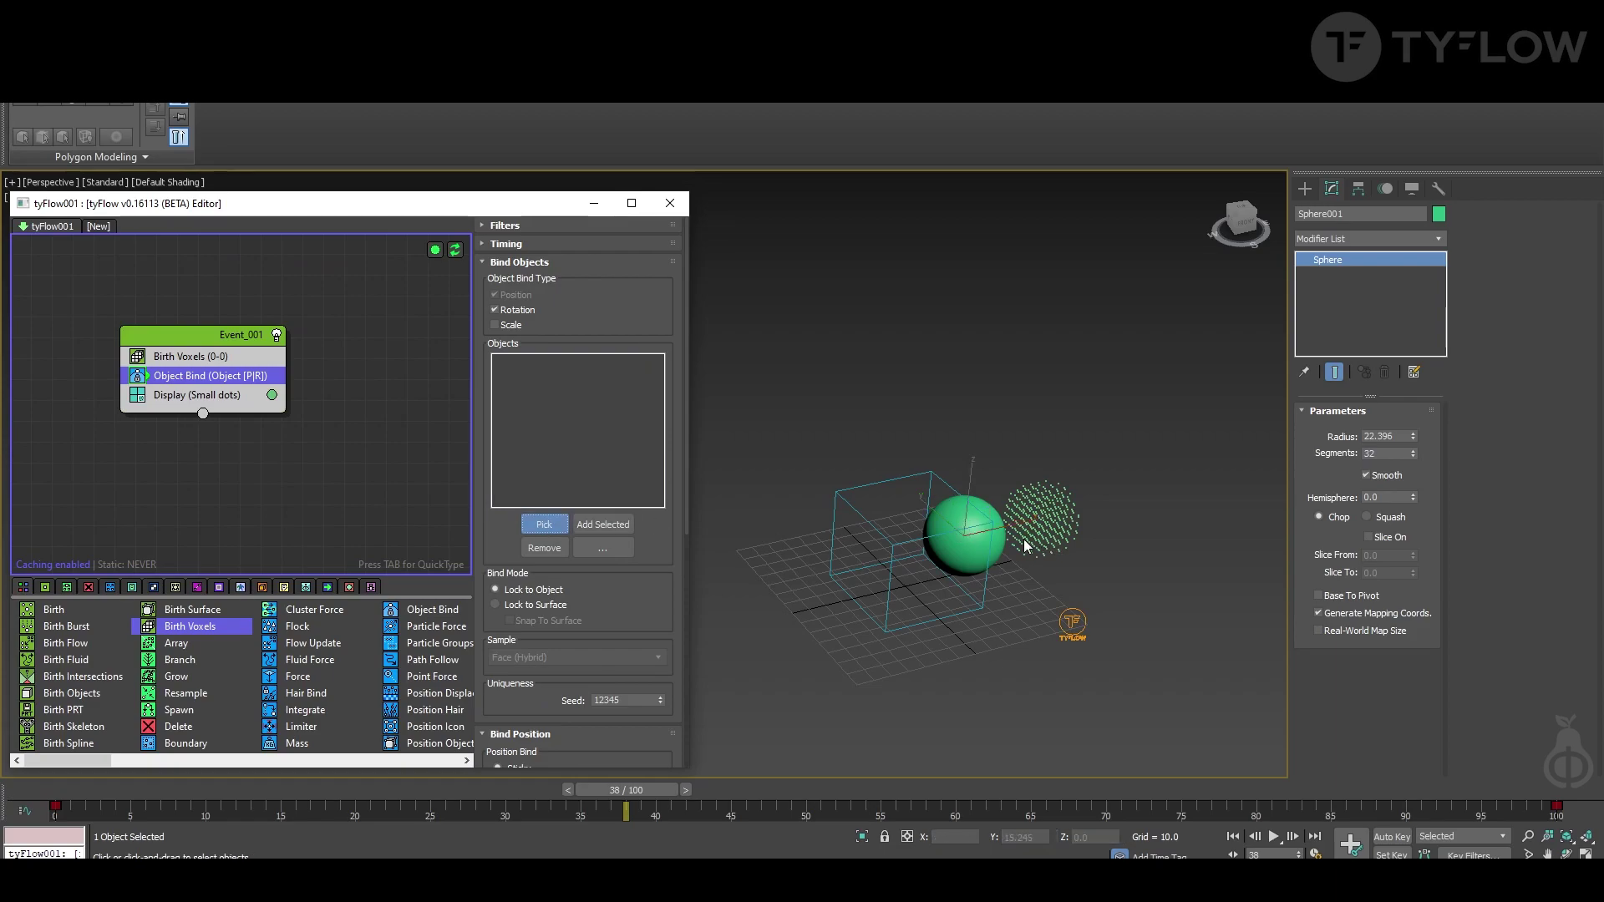
click(942, 534)
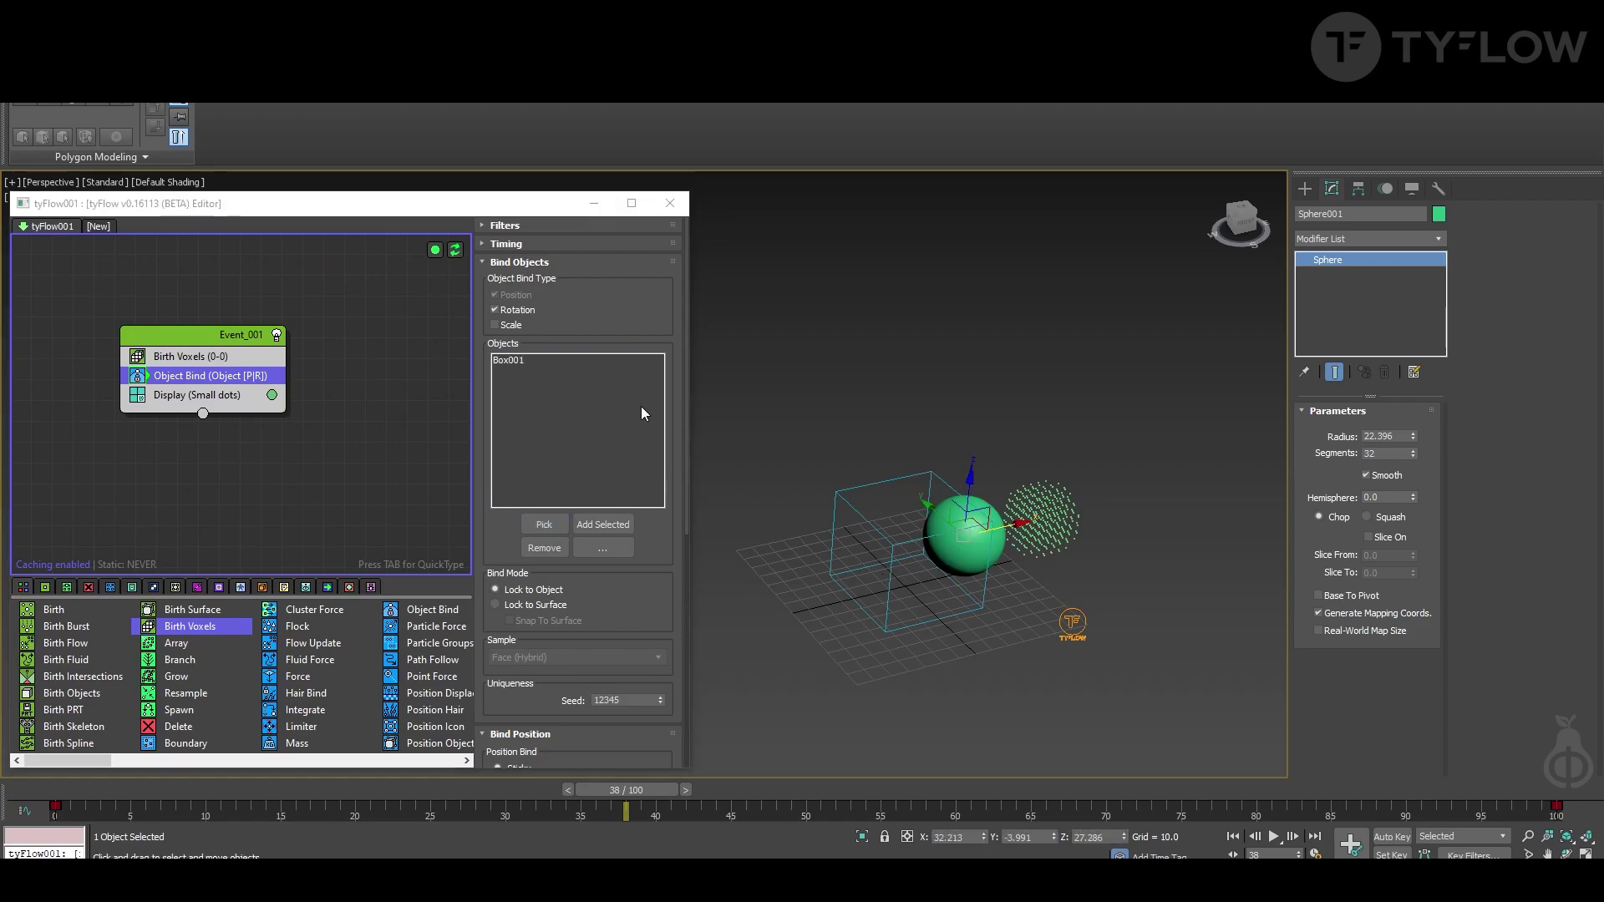
click(521, 361)
click(545, 544)
click(548, 532)
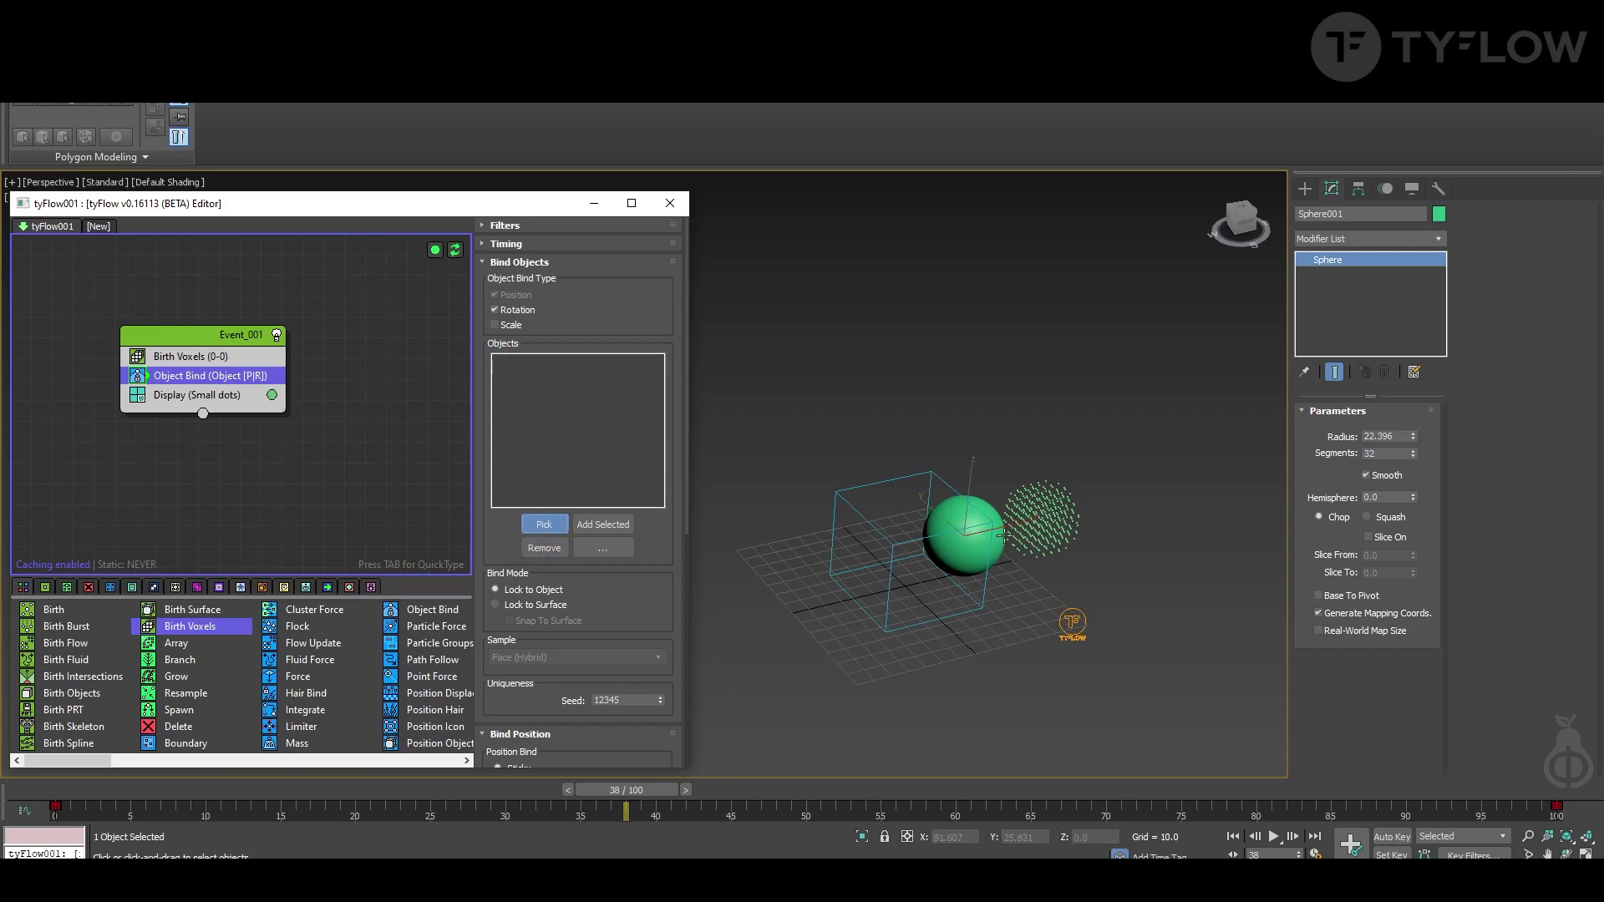
scroll(985, 516, up, 3)
click(925, 484)
scroll(660, 482, down, 1)
scroll(973, 522, down, 3)
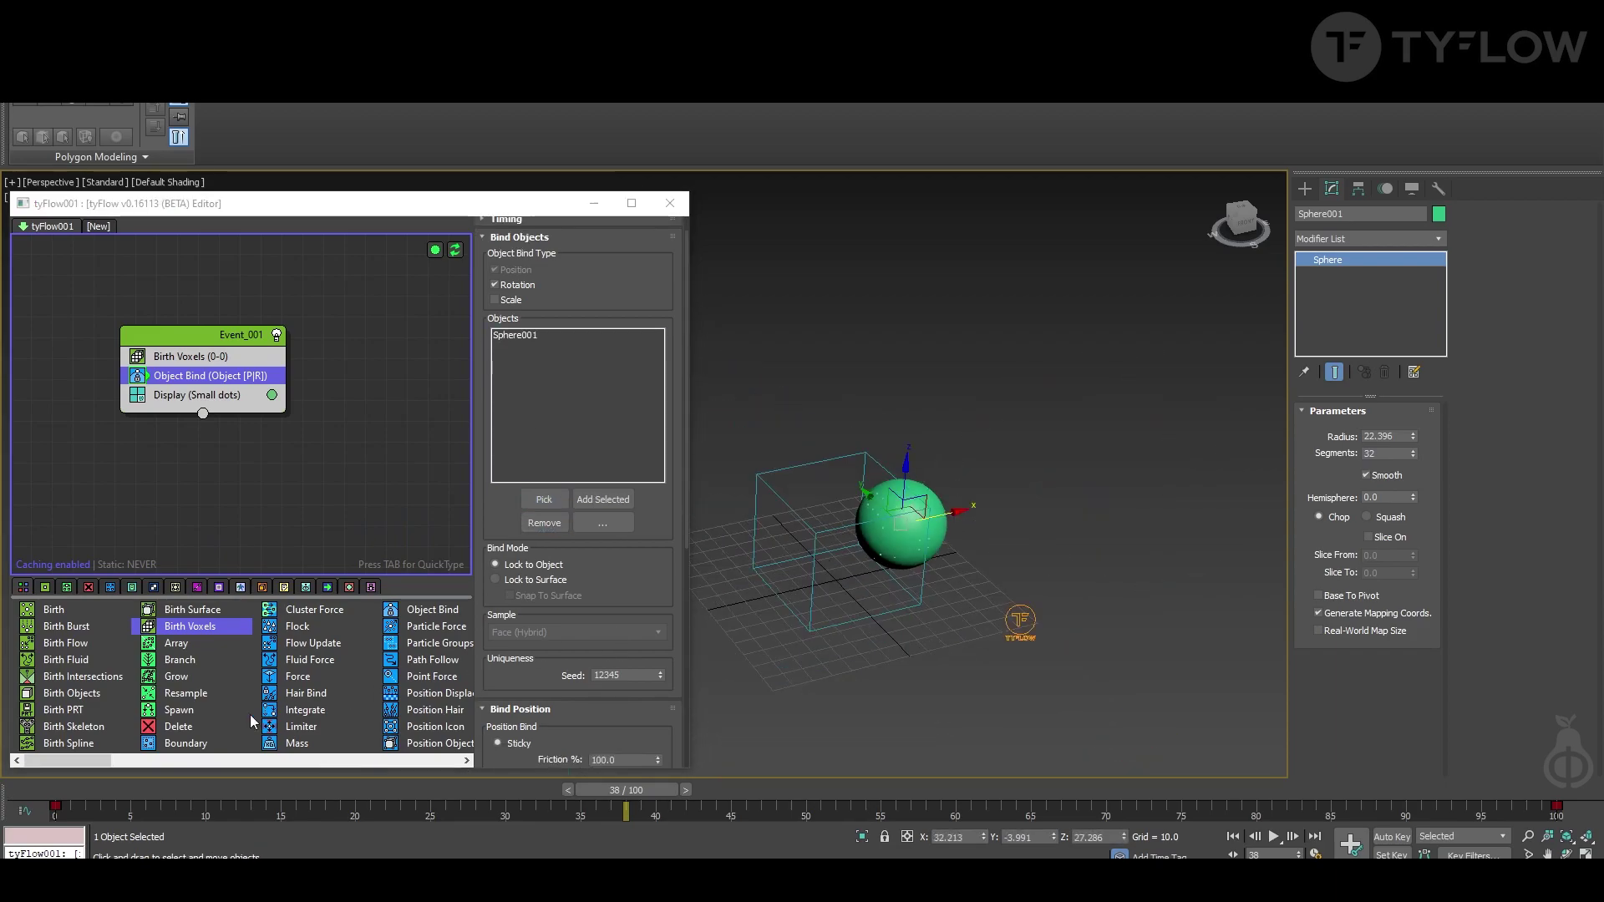
Scrub to frame 71, nudge the Event_001 node and reselect the box and sphere
mouse_move(126, 792)
mouse_down()
mouse_move(73, 790)
mouse_move(1121, 775)
mouse_move(100, 789)
mouse_up()
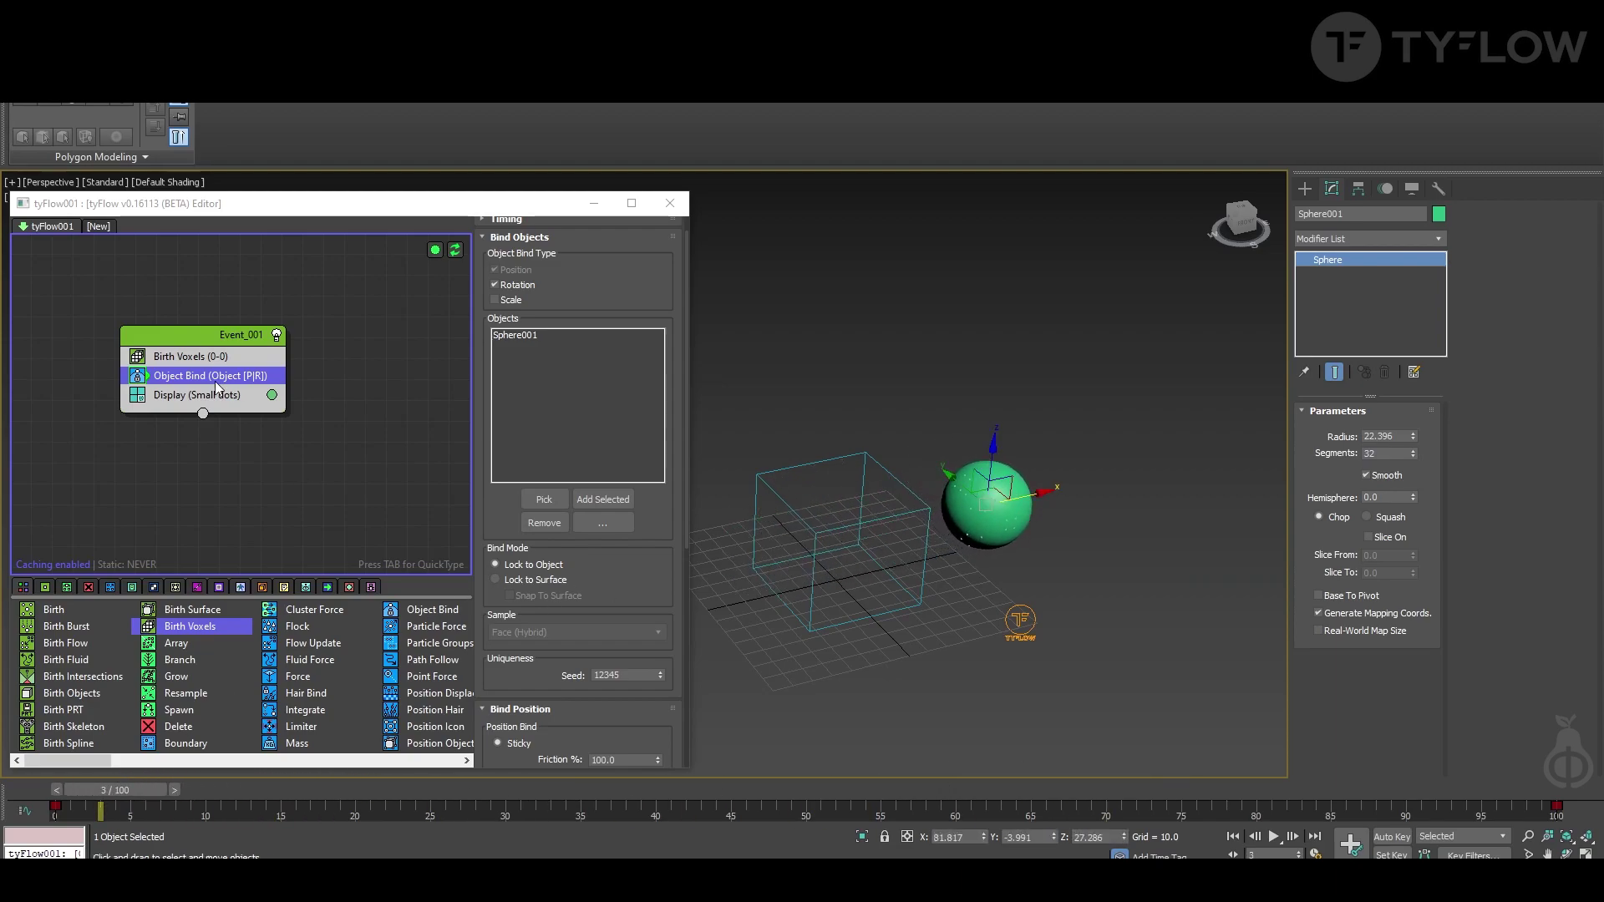
drag(191, 344, 185, 325)
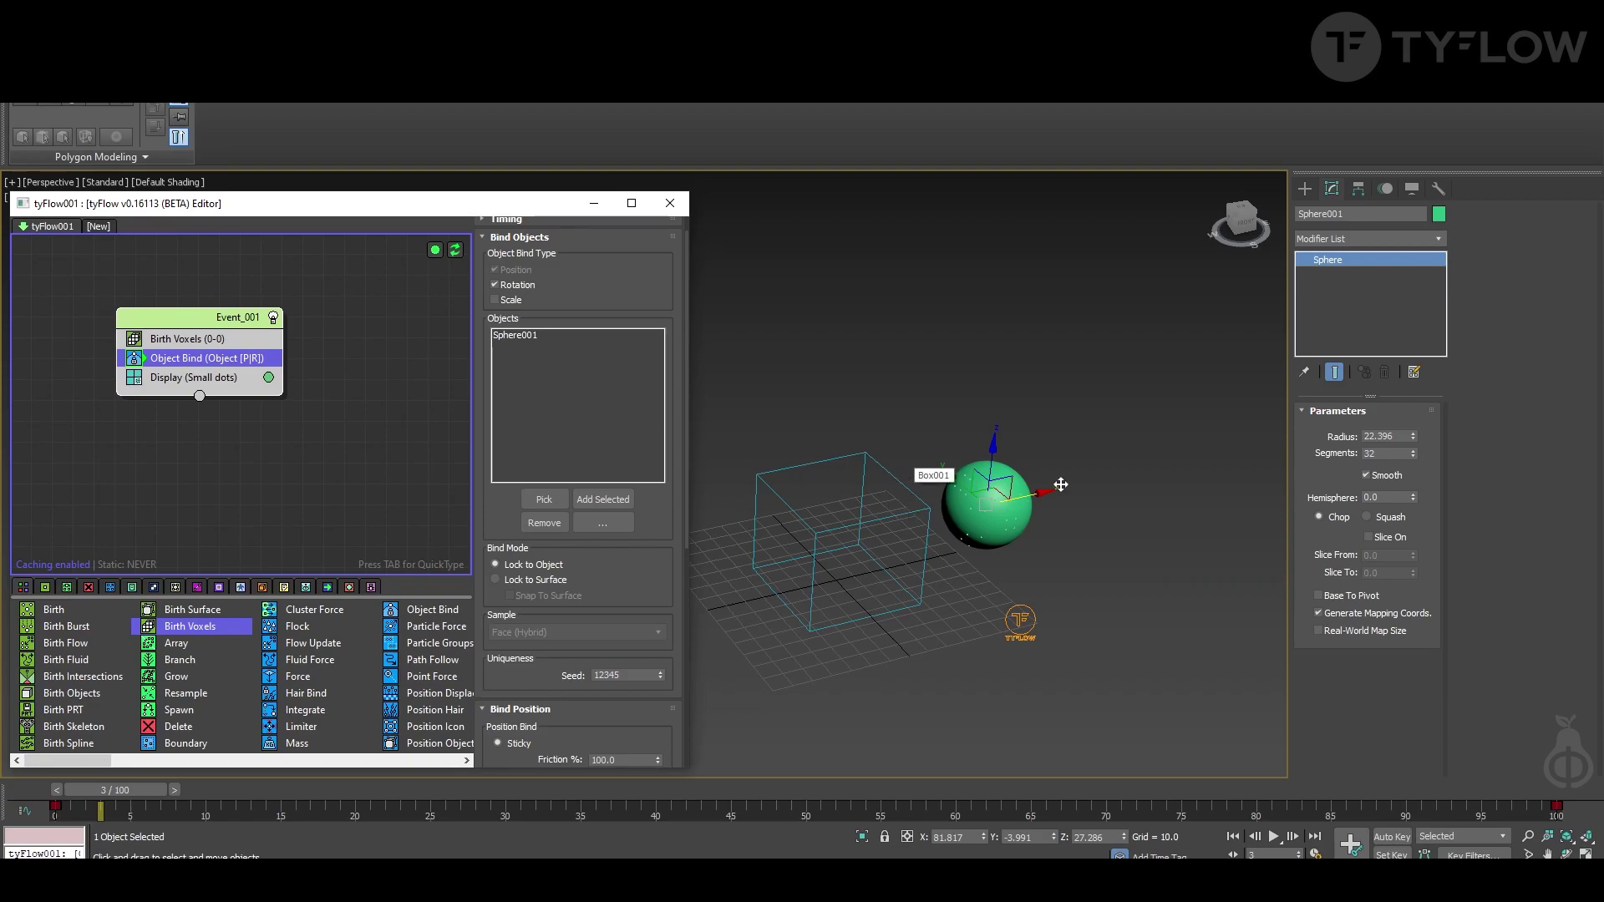
click(897, 482)
click(992, 465)
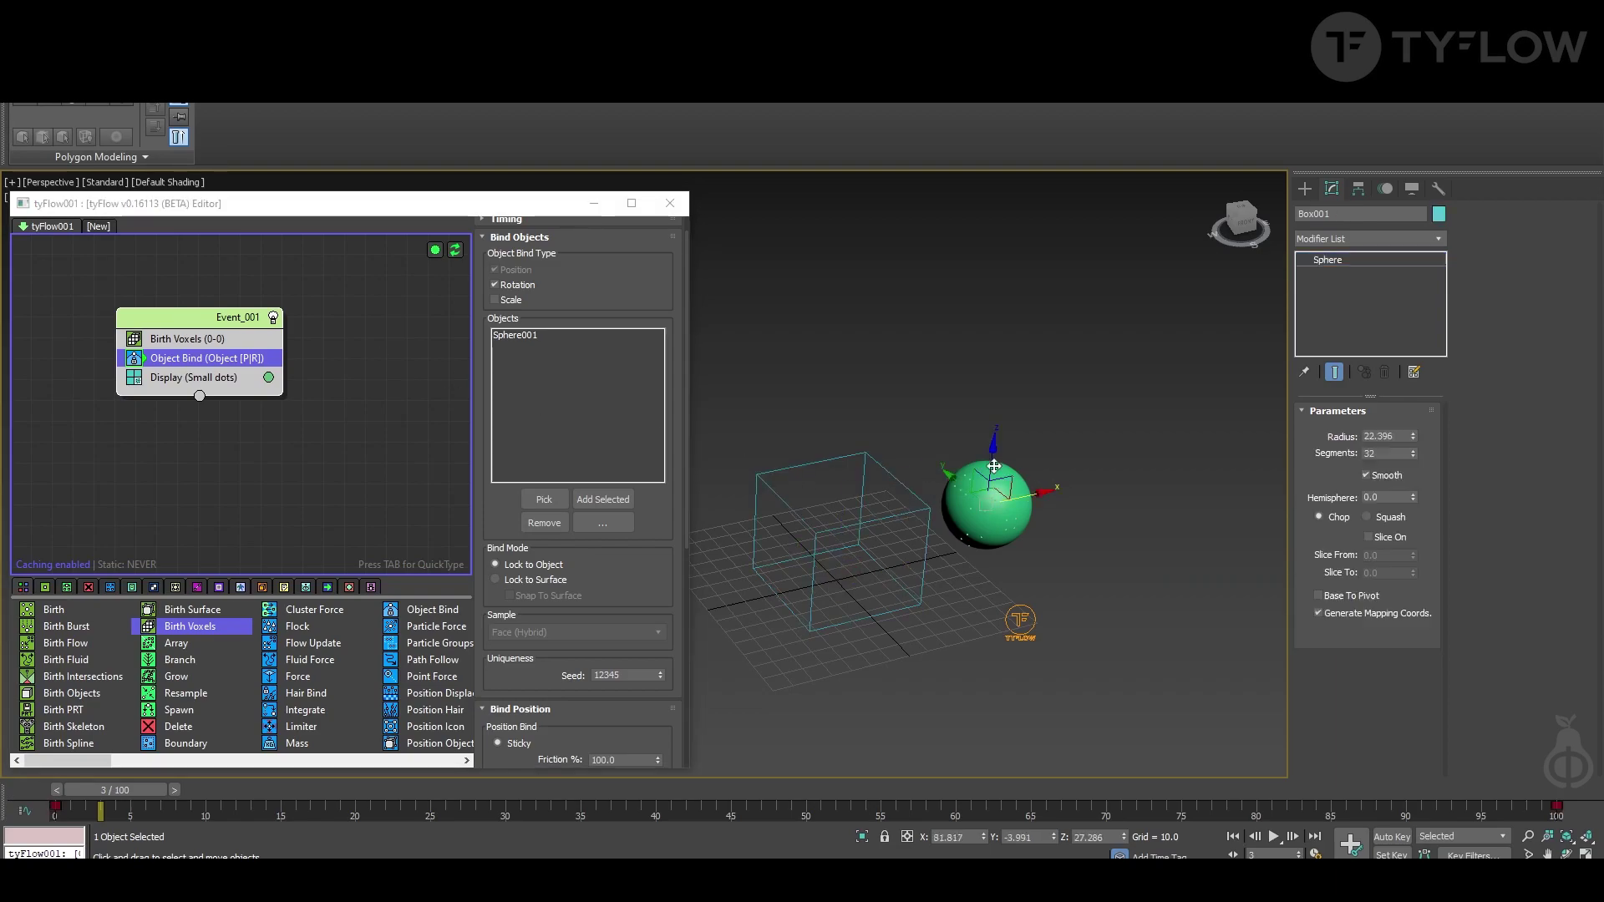
click(892, 476)
click(197, 317)
Add a Surface Test checking particles against Box001 with Volume (Inside), then rewind to frame 0
key(Tab)
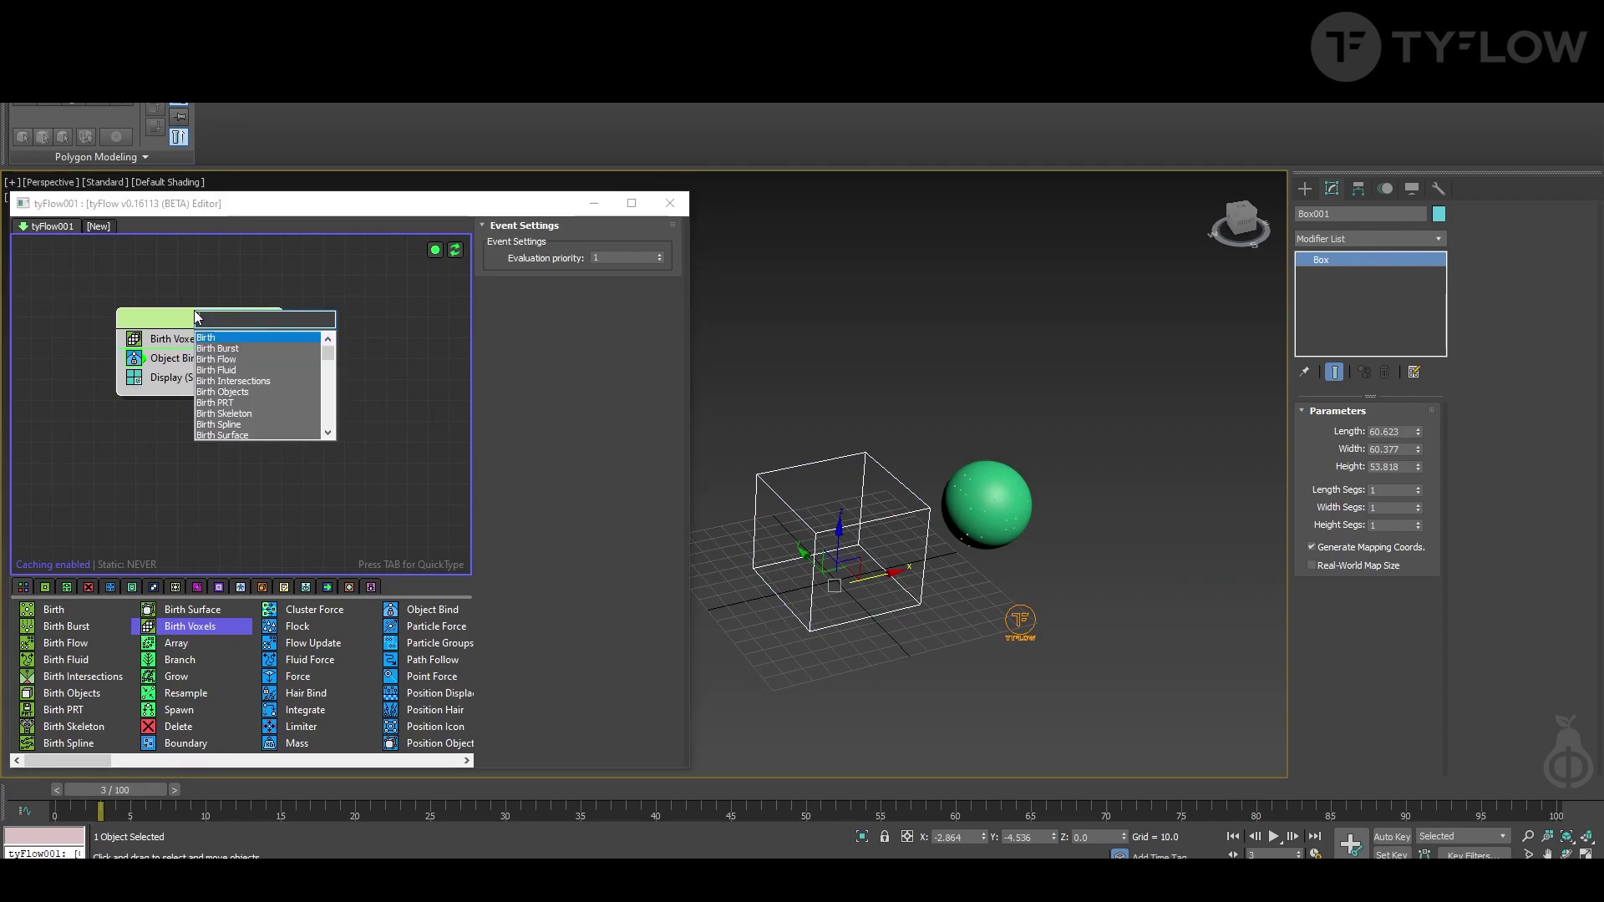
text(surg)
key(BackSpace)
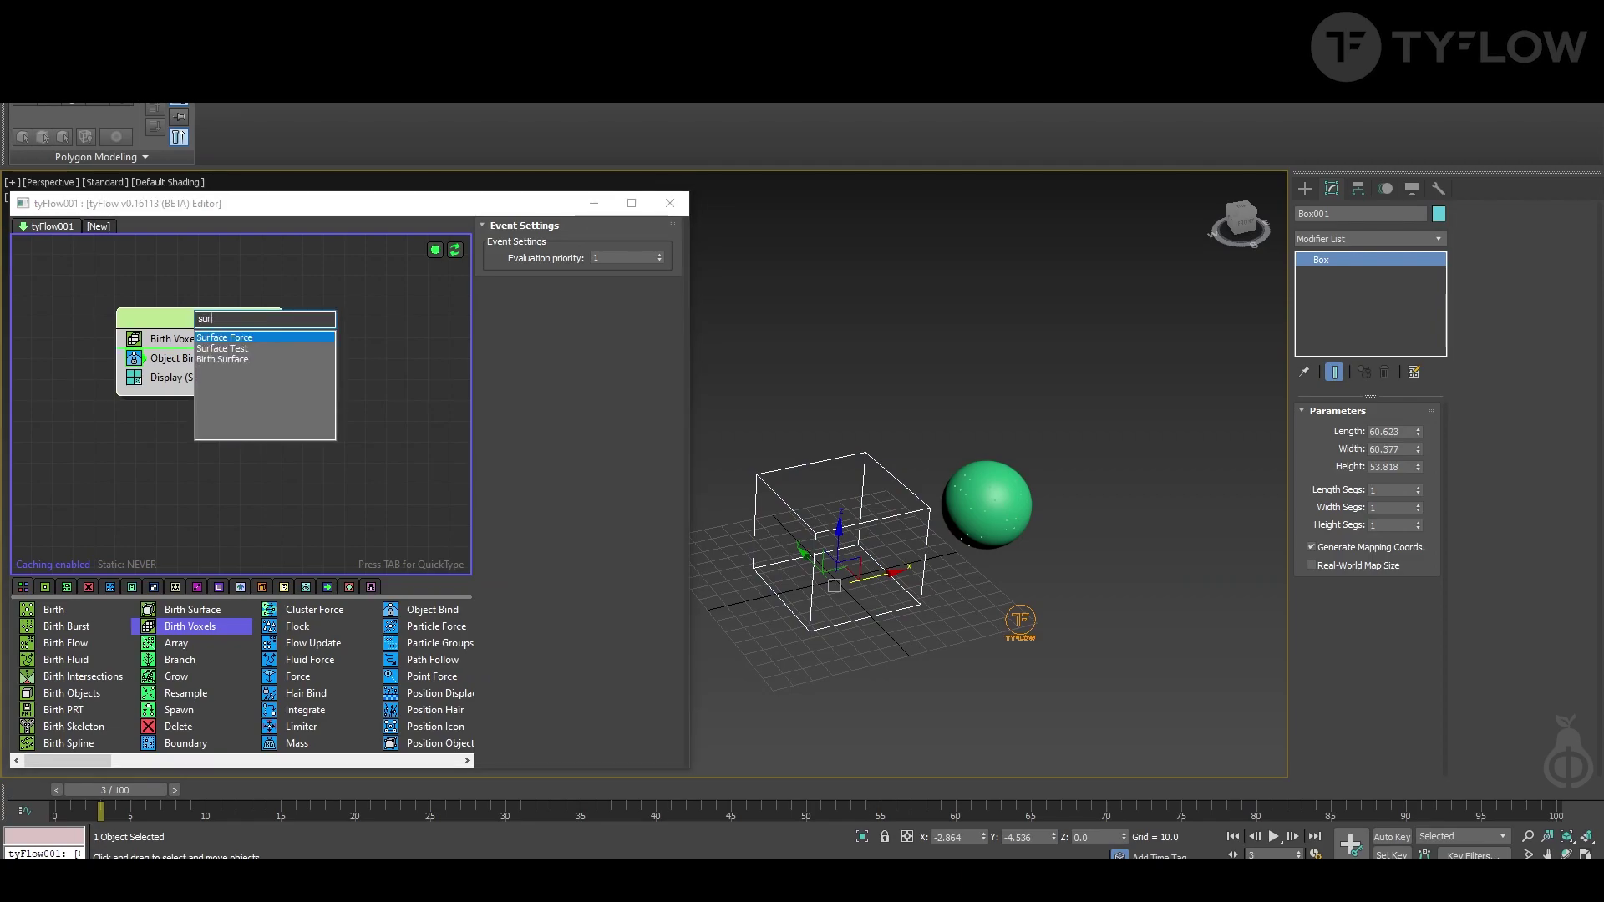
click(251, 348)
drag(253, 351, 200, 386)
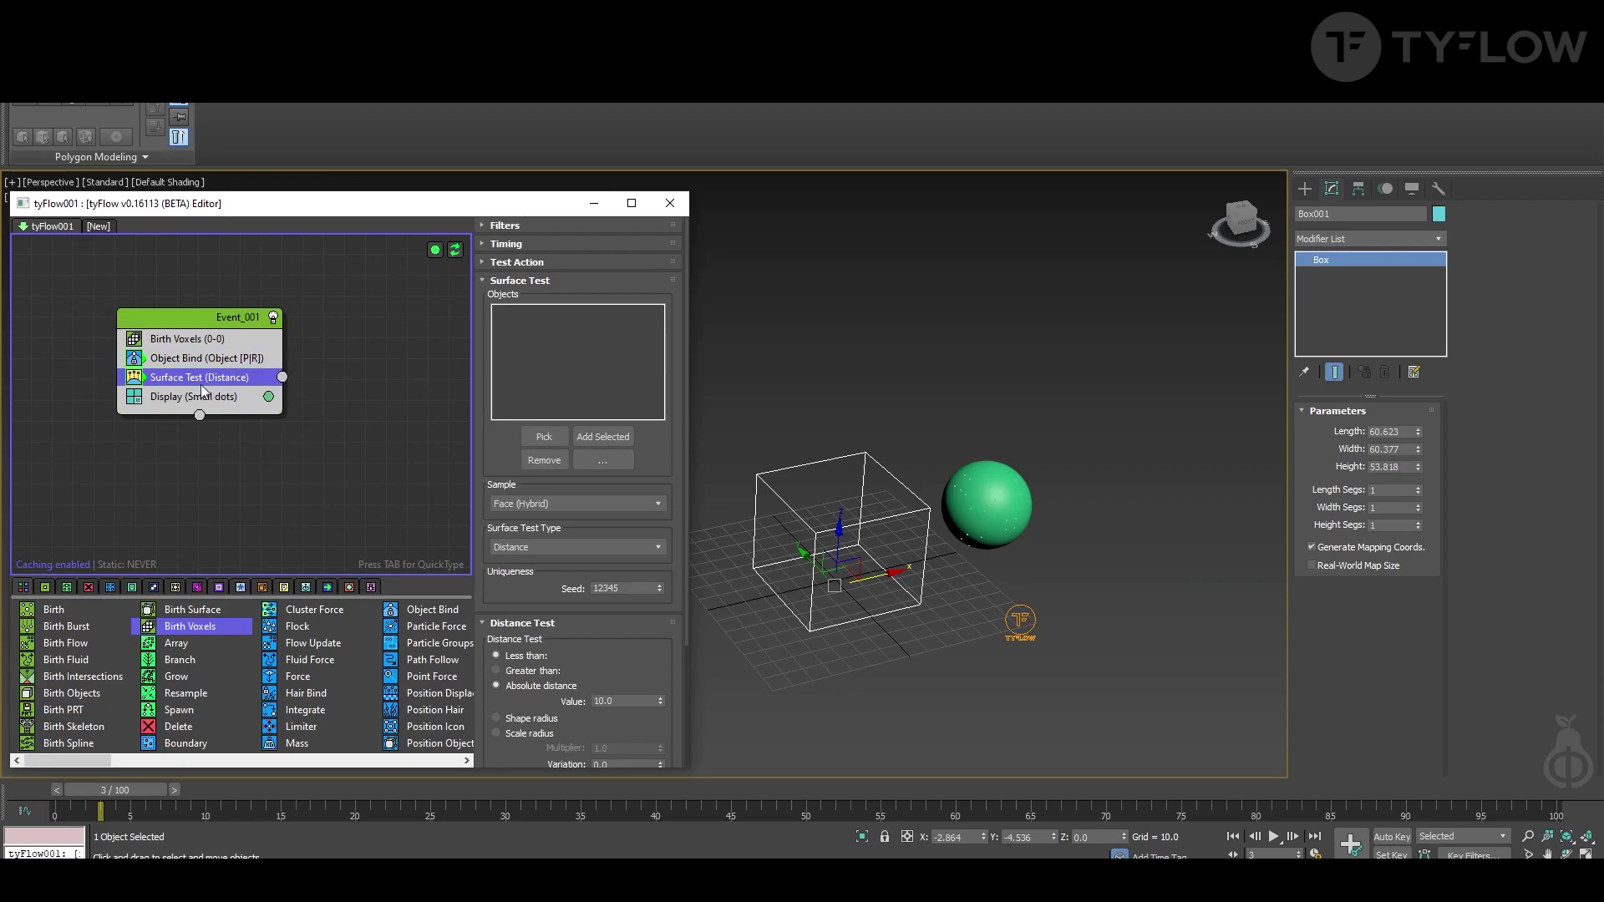
click(545, 437)
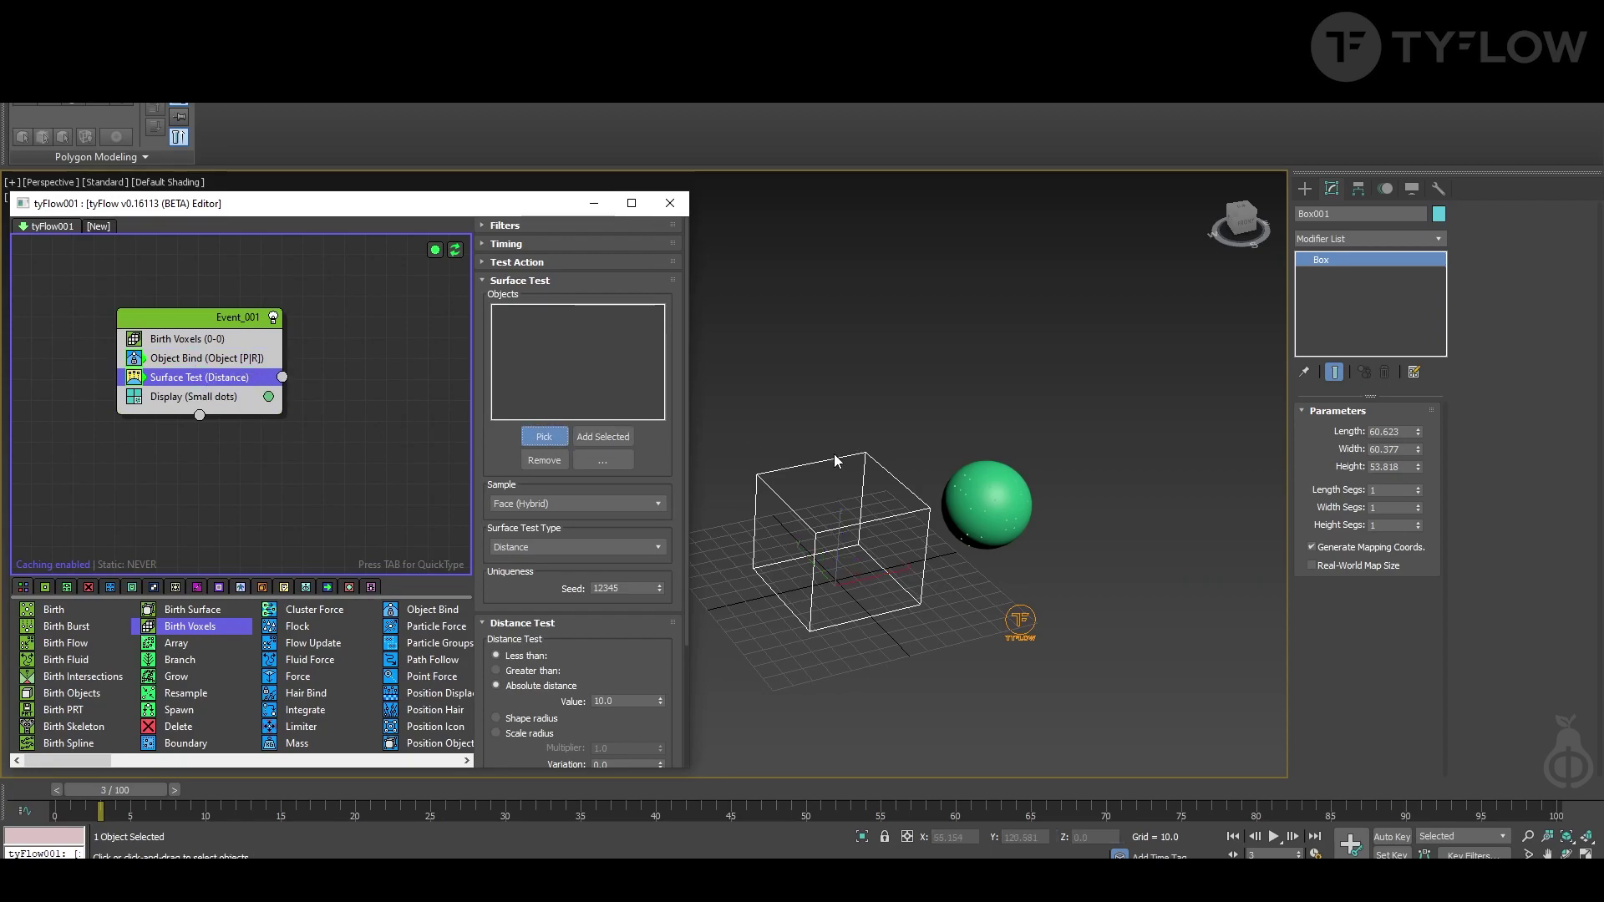
click(831, 456)
click(585, 544)
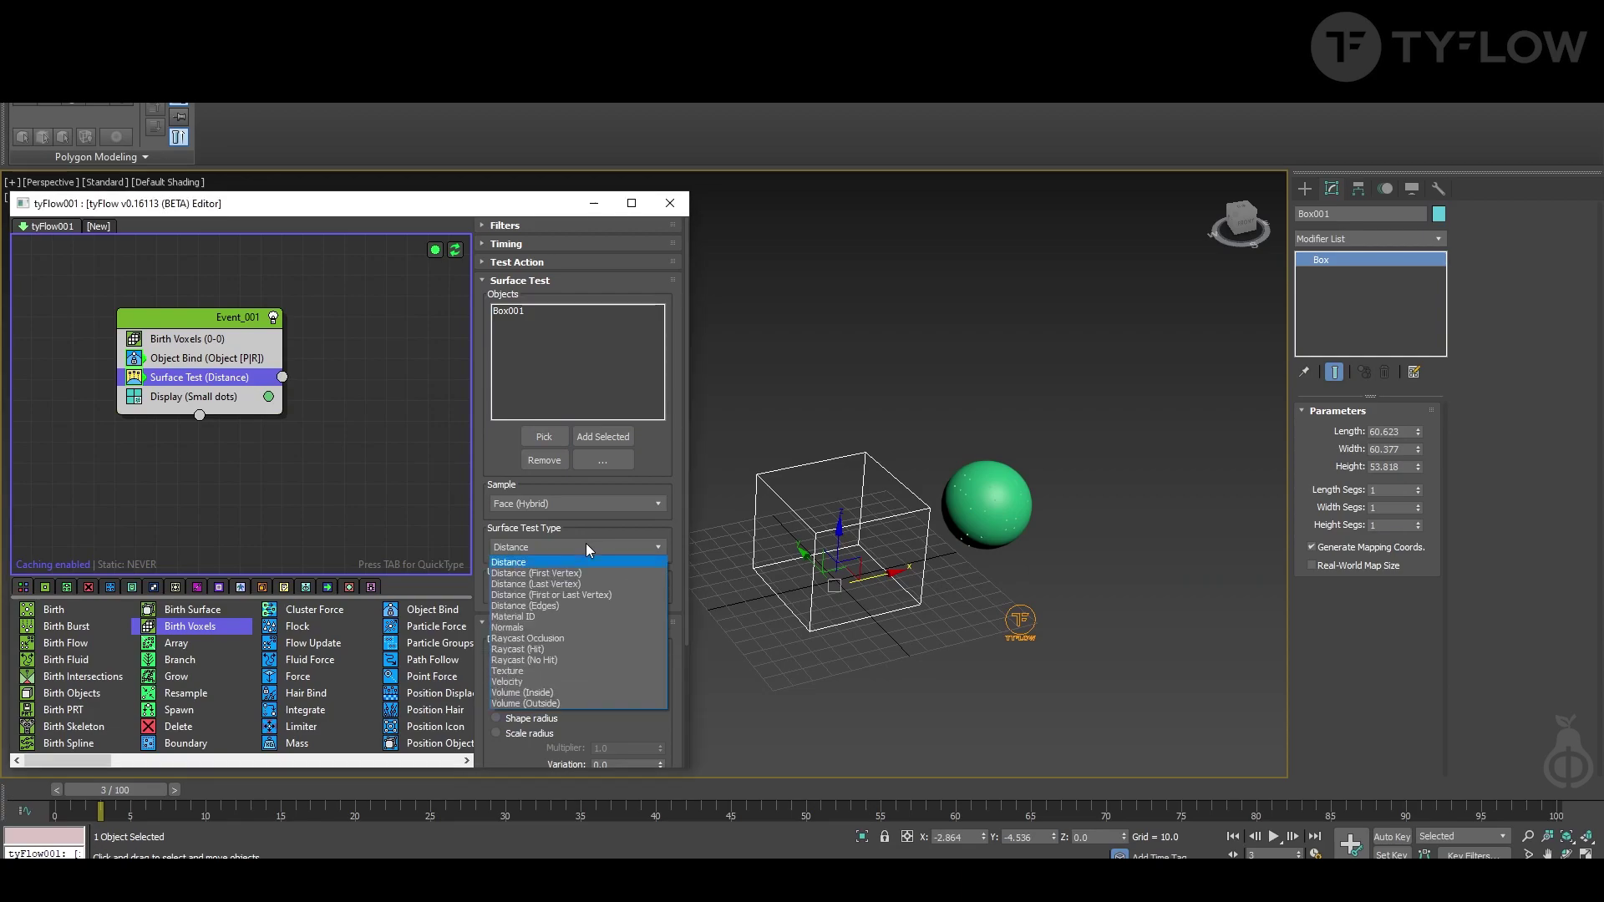
click(554, 693)
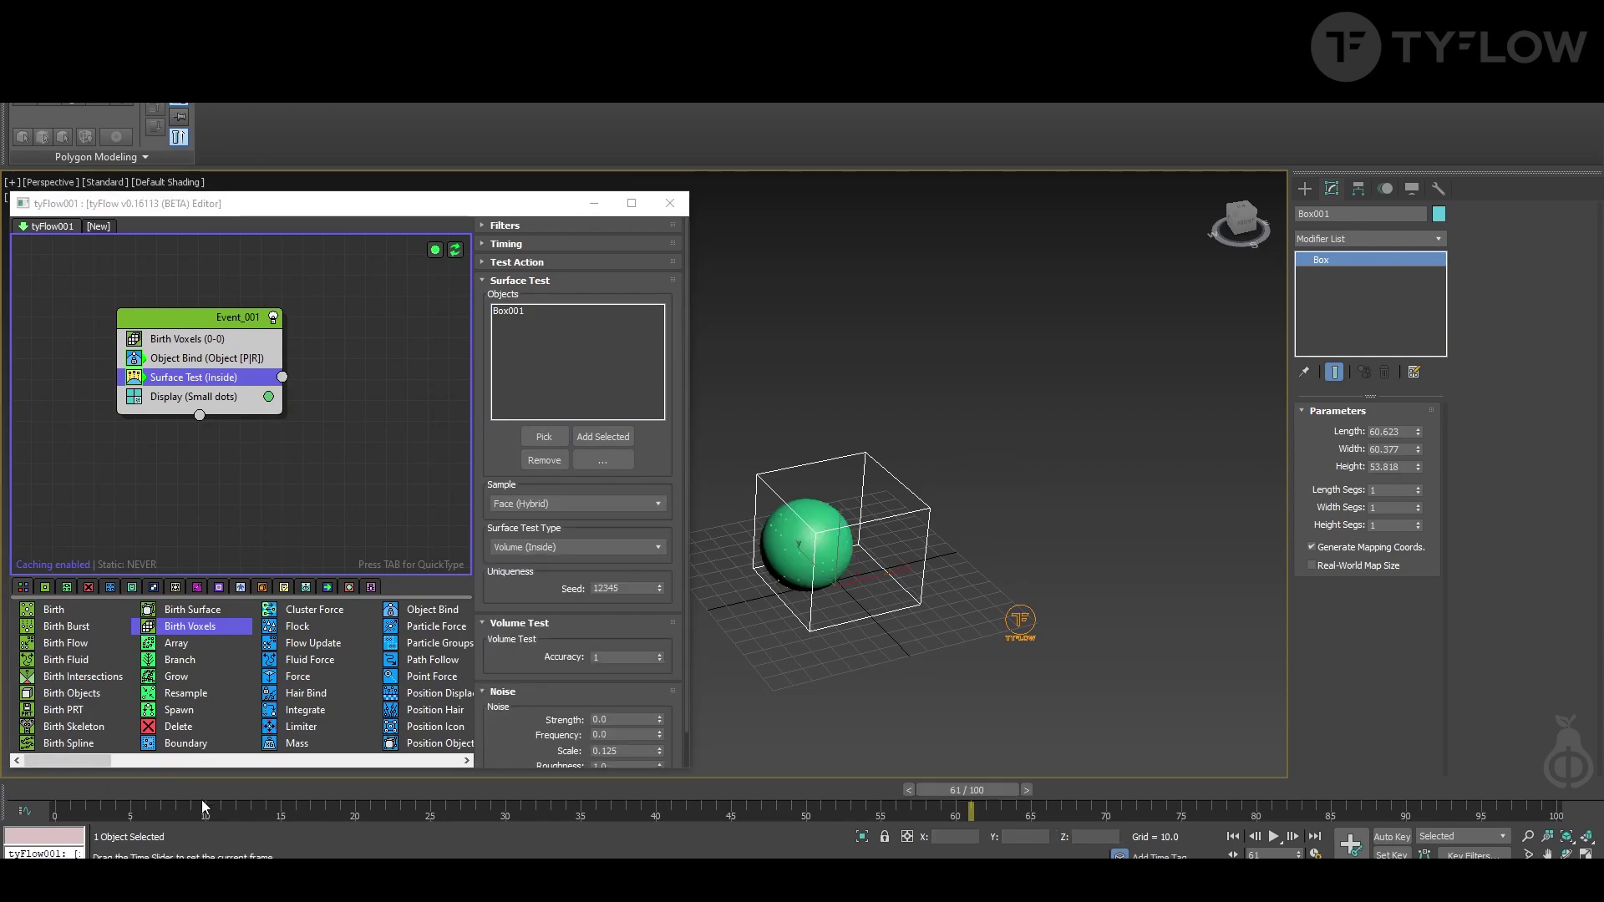
drag(1015, 811, 117, 804)
middle_drag(383, 400, 303, 354)
Drag Object Bind out into a new Event_002 and add a Shape operator to it via 'sha'
click(133, 311)
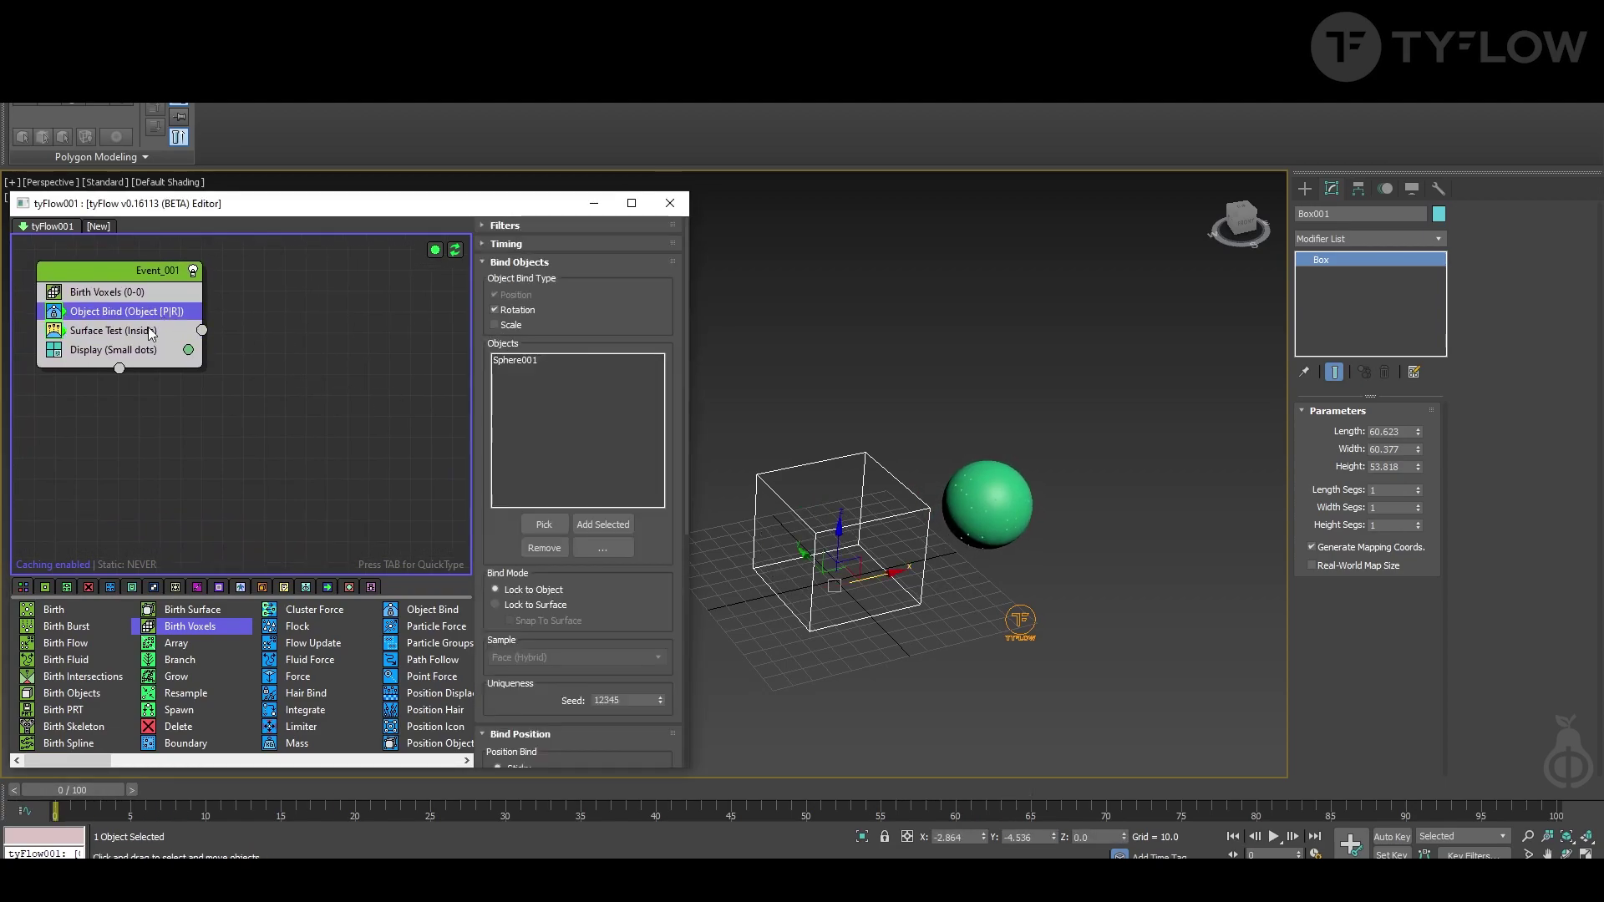
drag(111, 318, 309, 367)
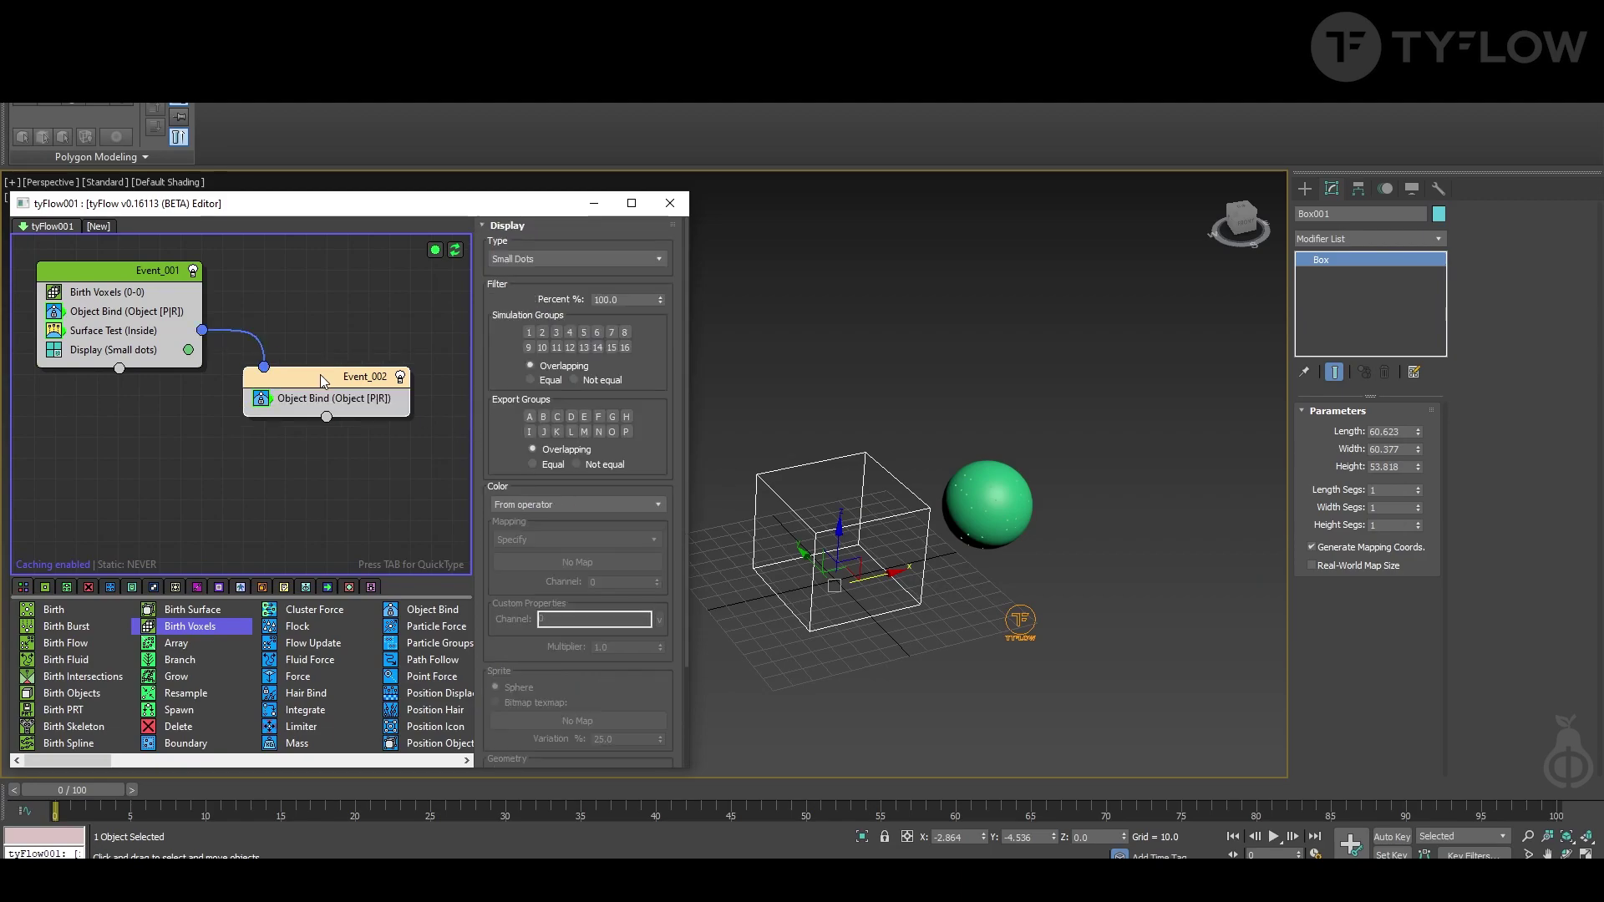
click(321, 375)
key(Tab)
text(sha)
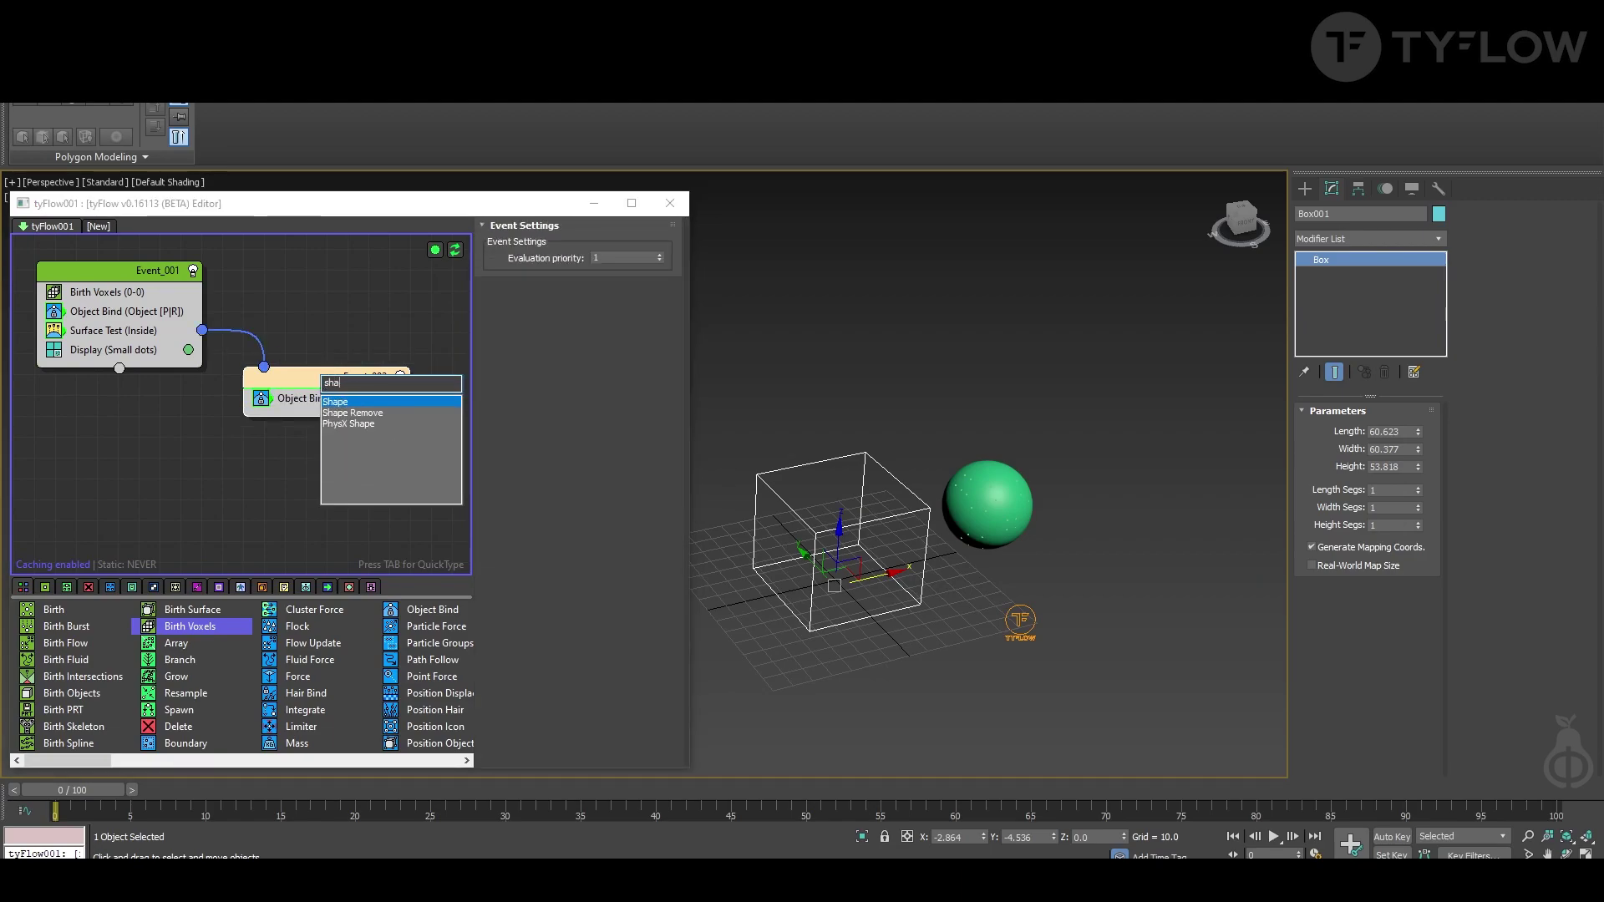
click(414, 402)
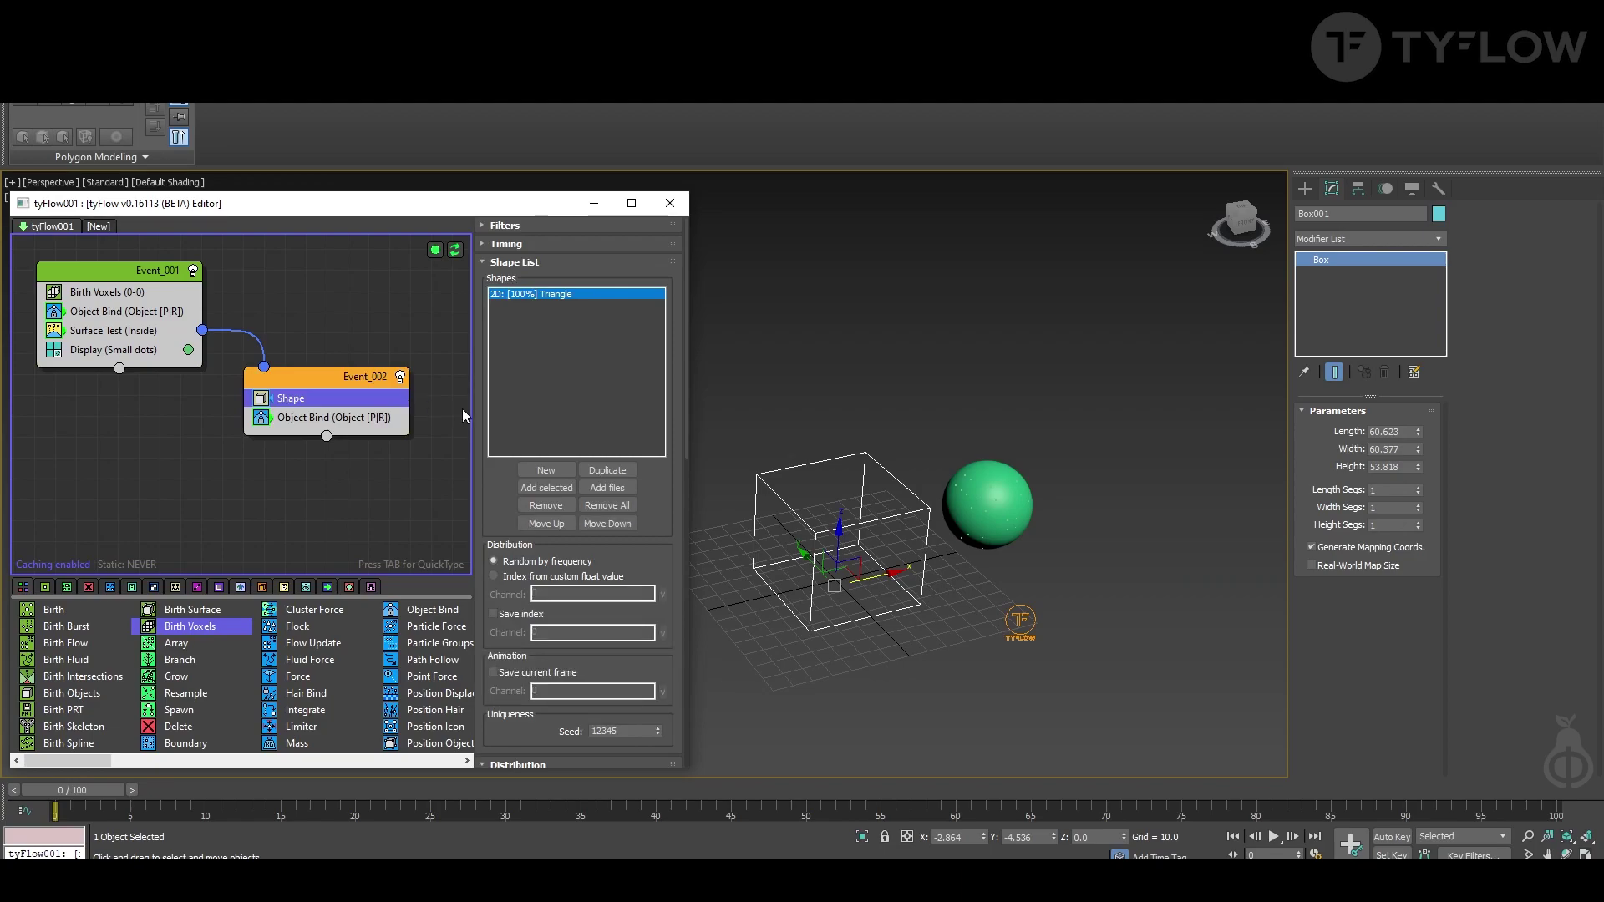
click(1020, 502)
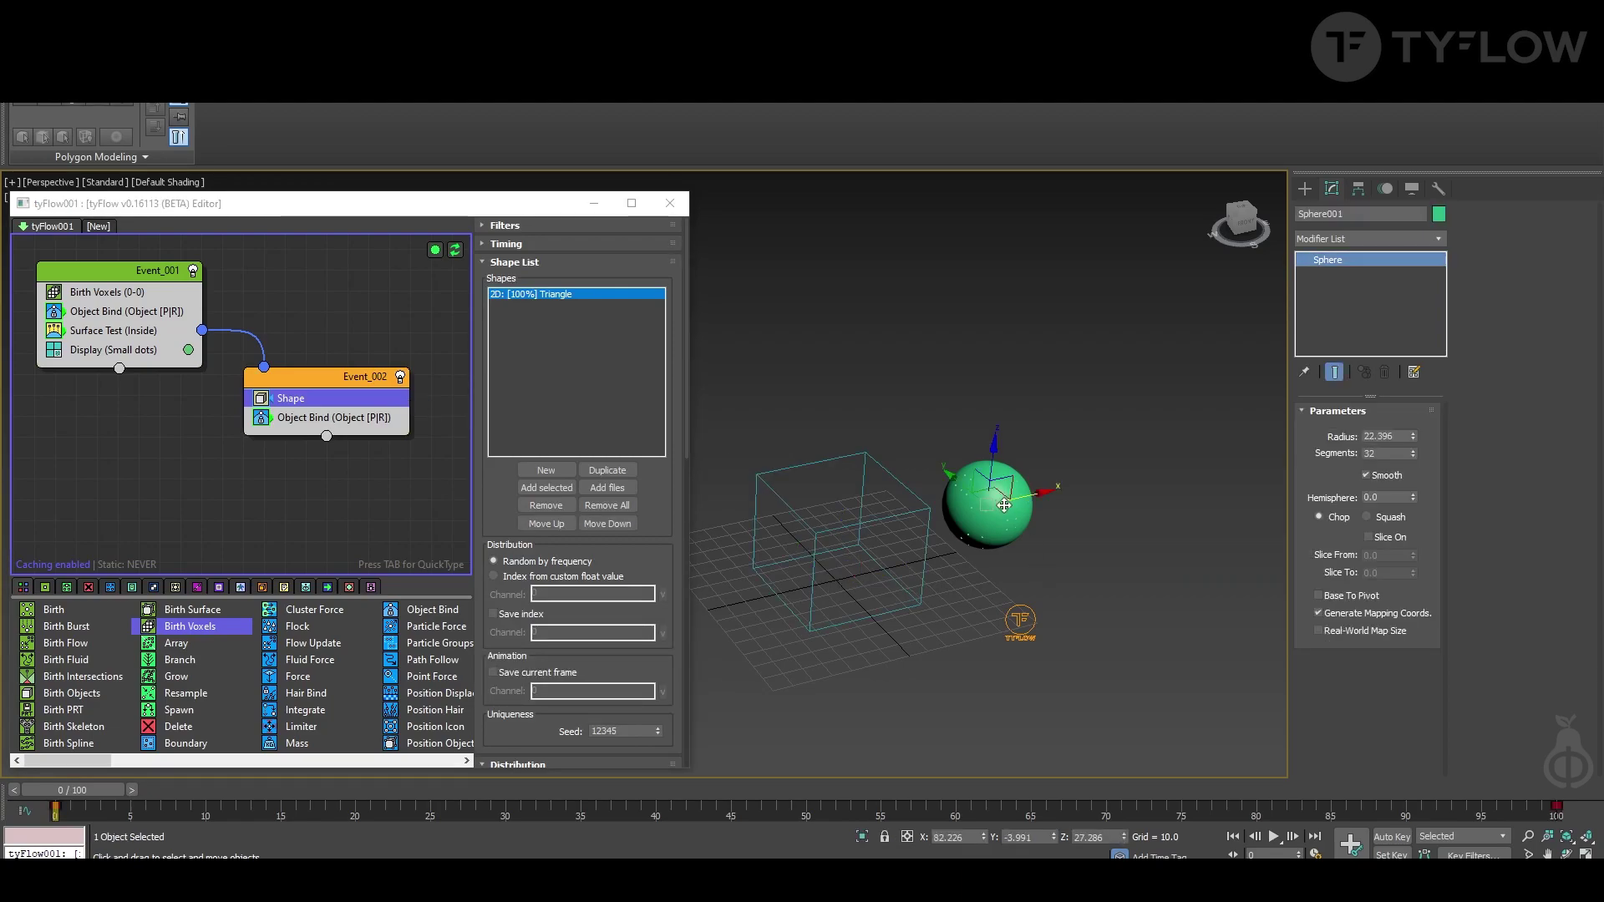
Hide the sphere, place Shape after Object Bind, and add a Display operator set to Geometry
right_click(1004, 505)
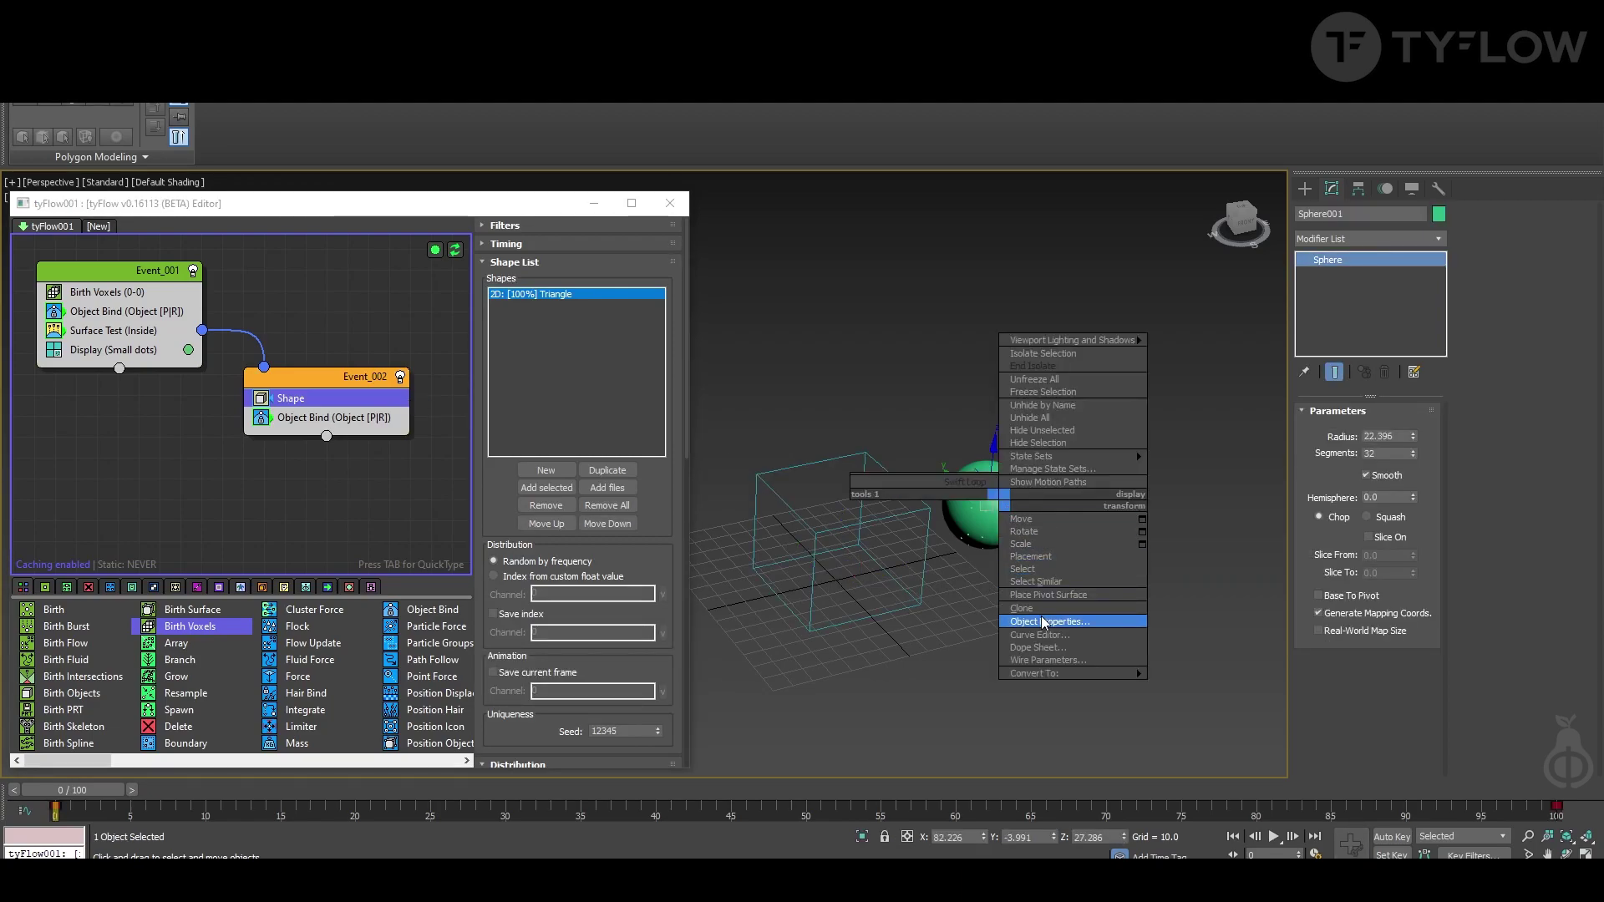
click(1039, 444)
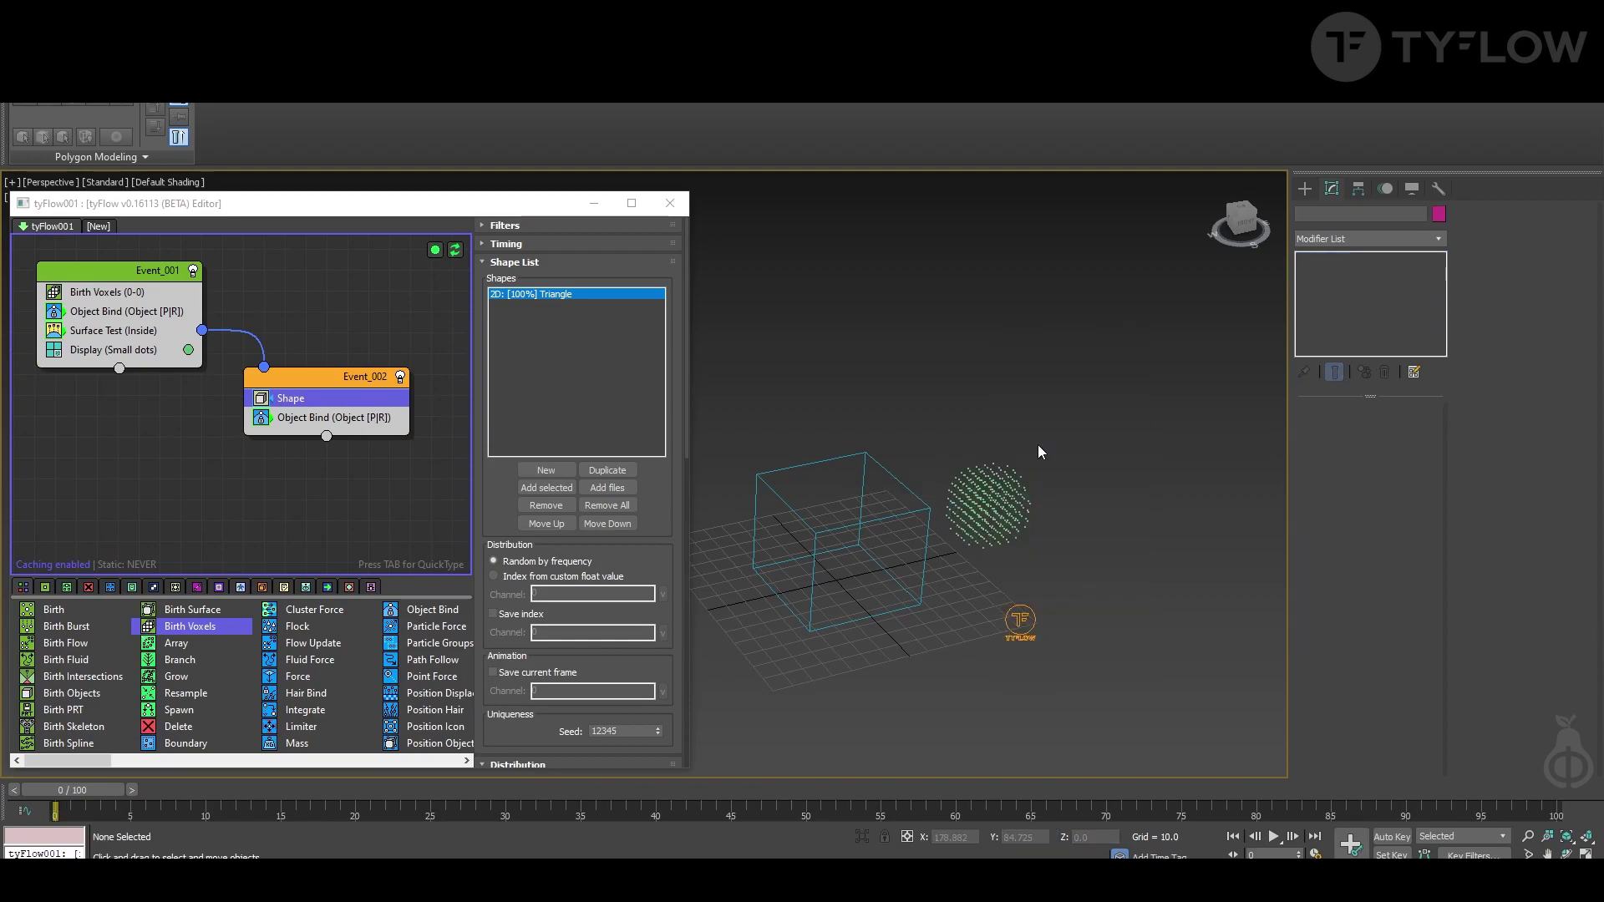
drag(356, 394, 324, 421)
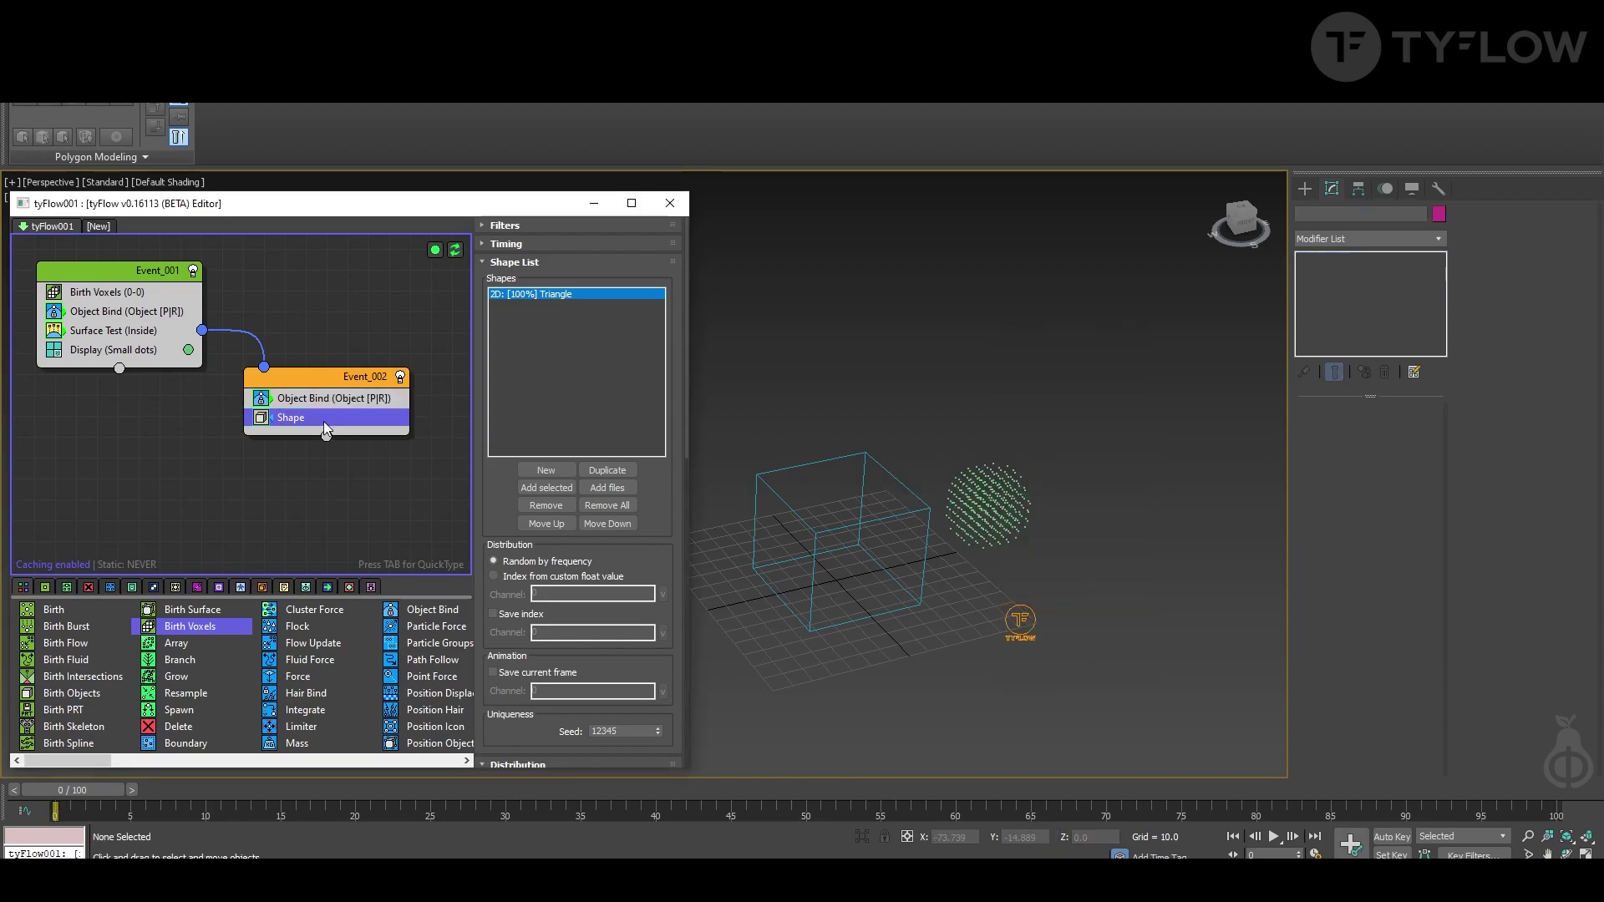
scroll(1006, 479, up, 5)
scroll(1006, 479, up, 2)
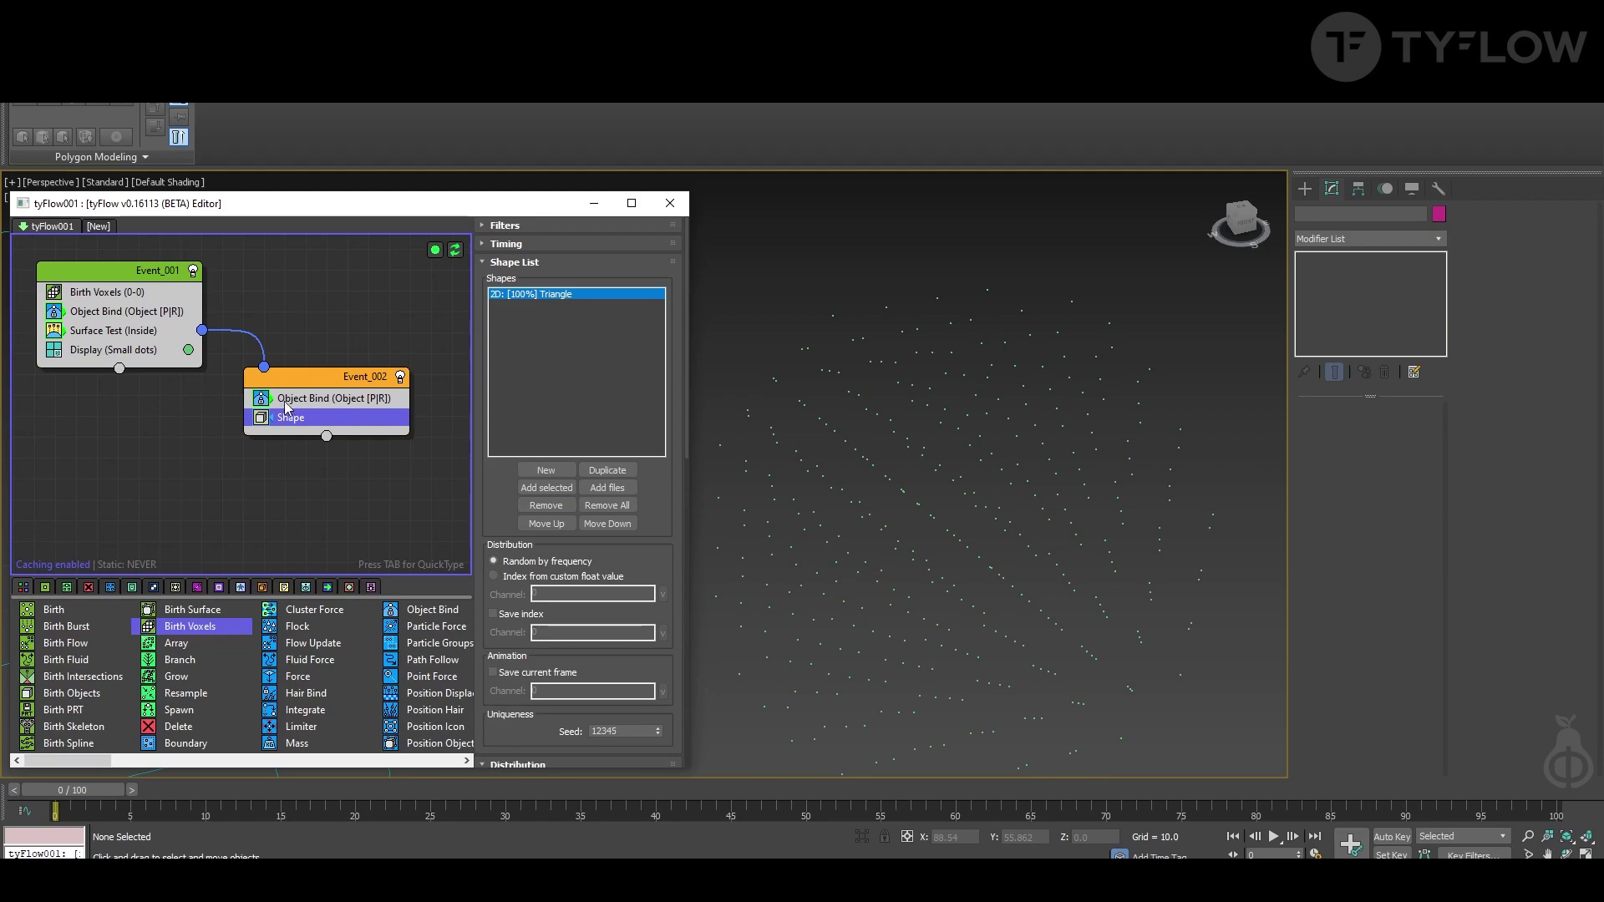
drag(88, 349, 313, 419)
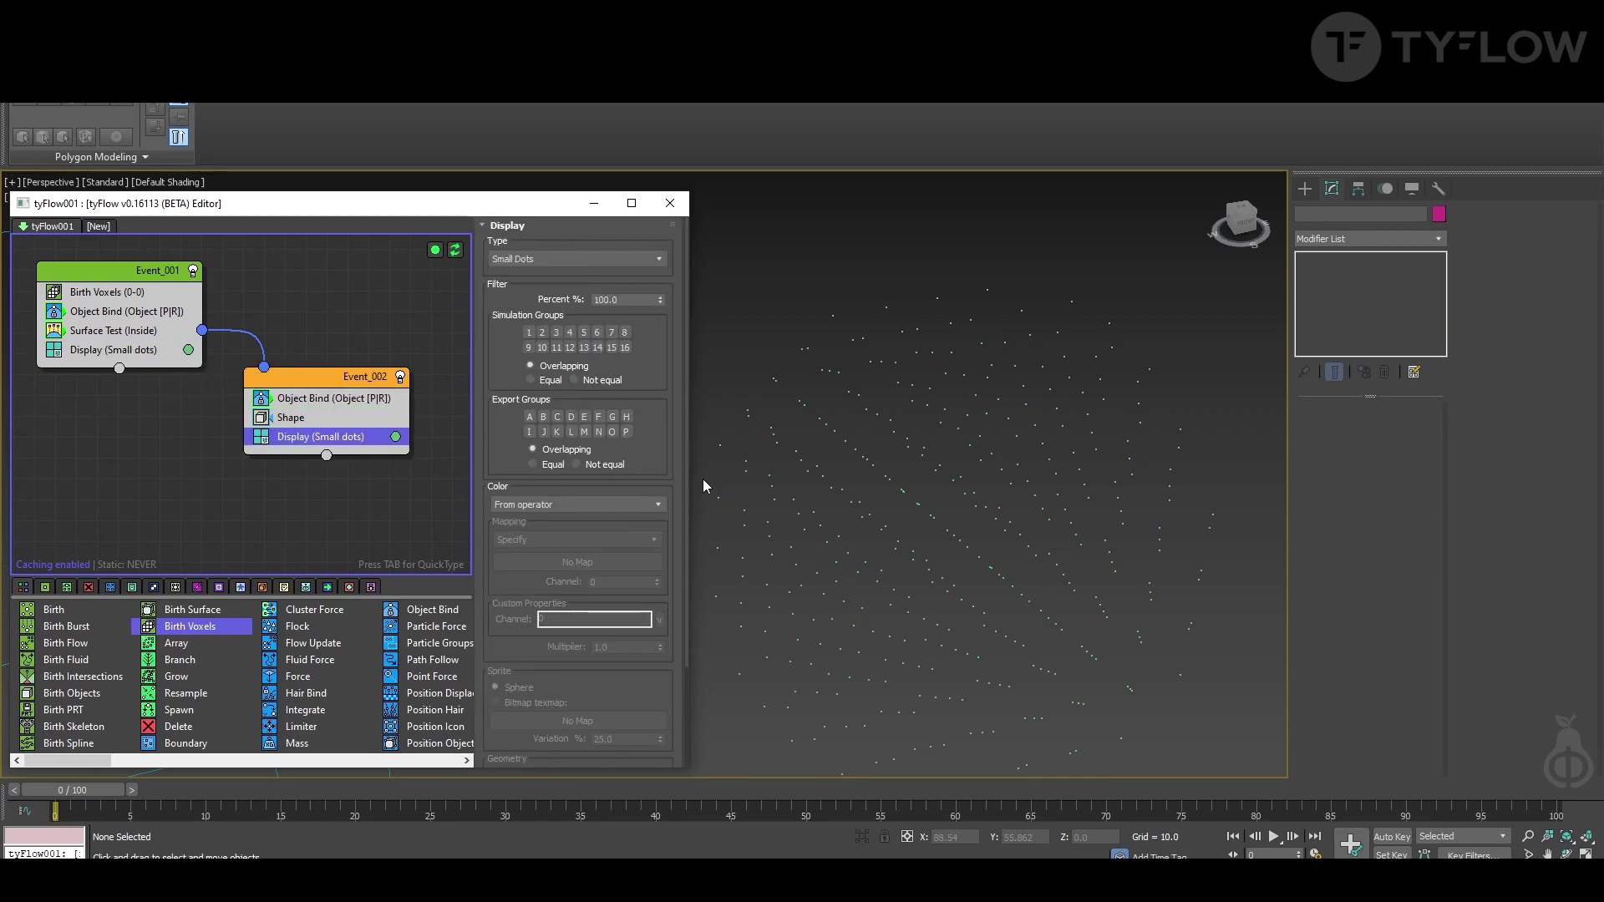
click(557, 264)
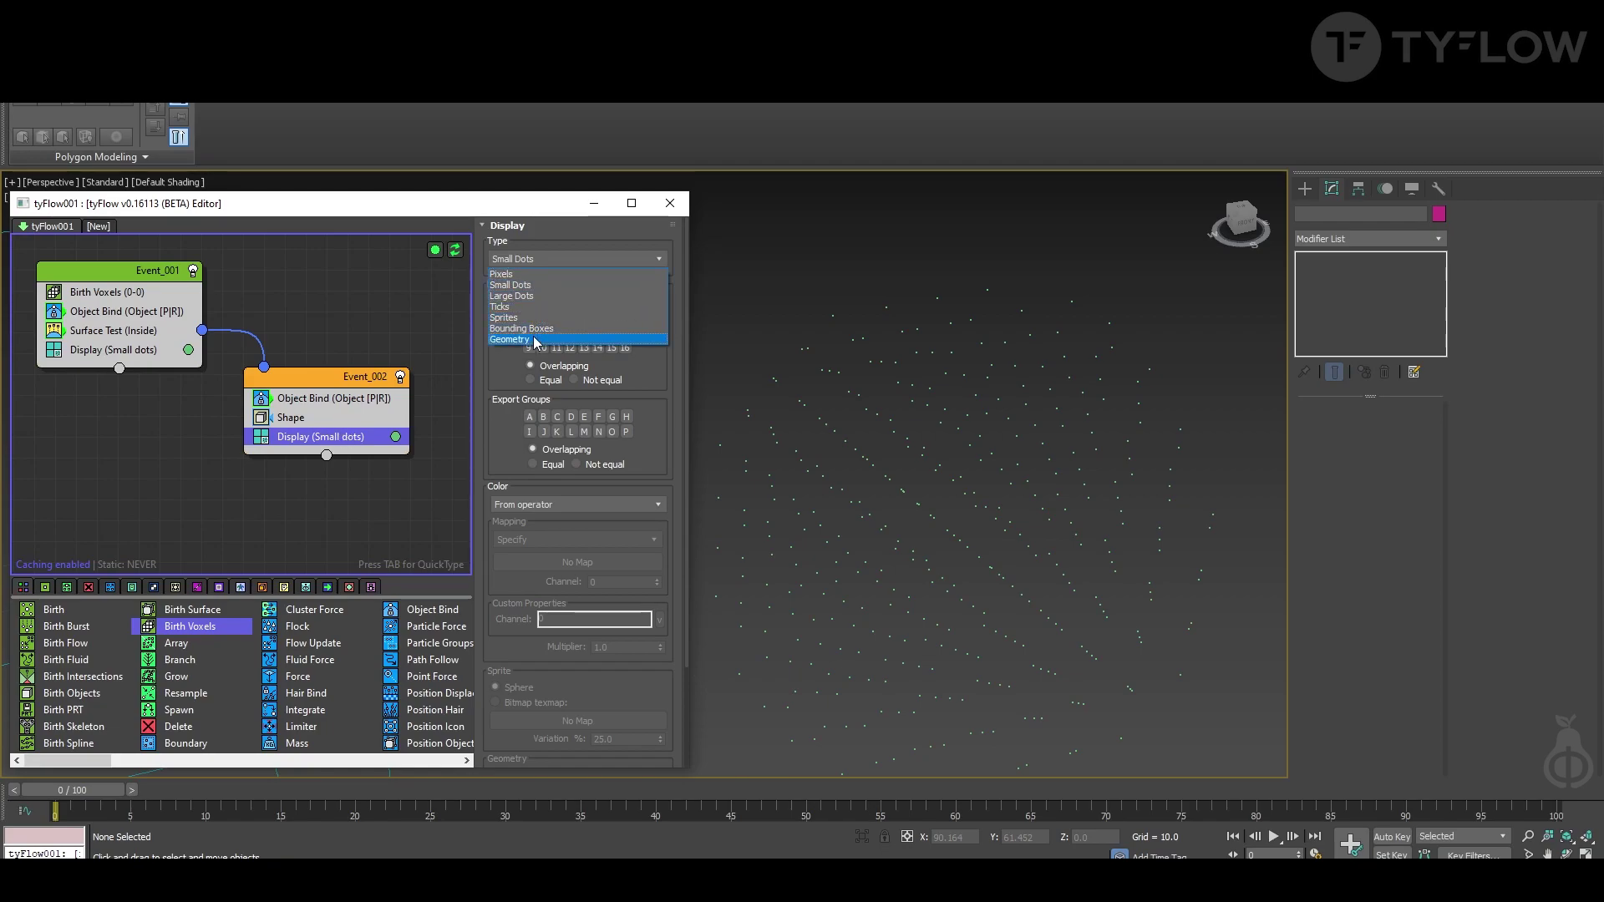
click(509, 339)
Set the Shape operator to a 3D Cube mesh and scrub to frame 38 to preview
click(274, 419)
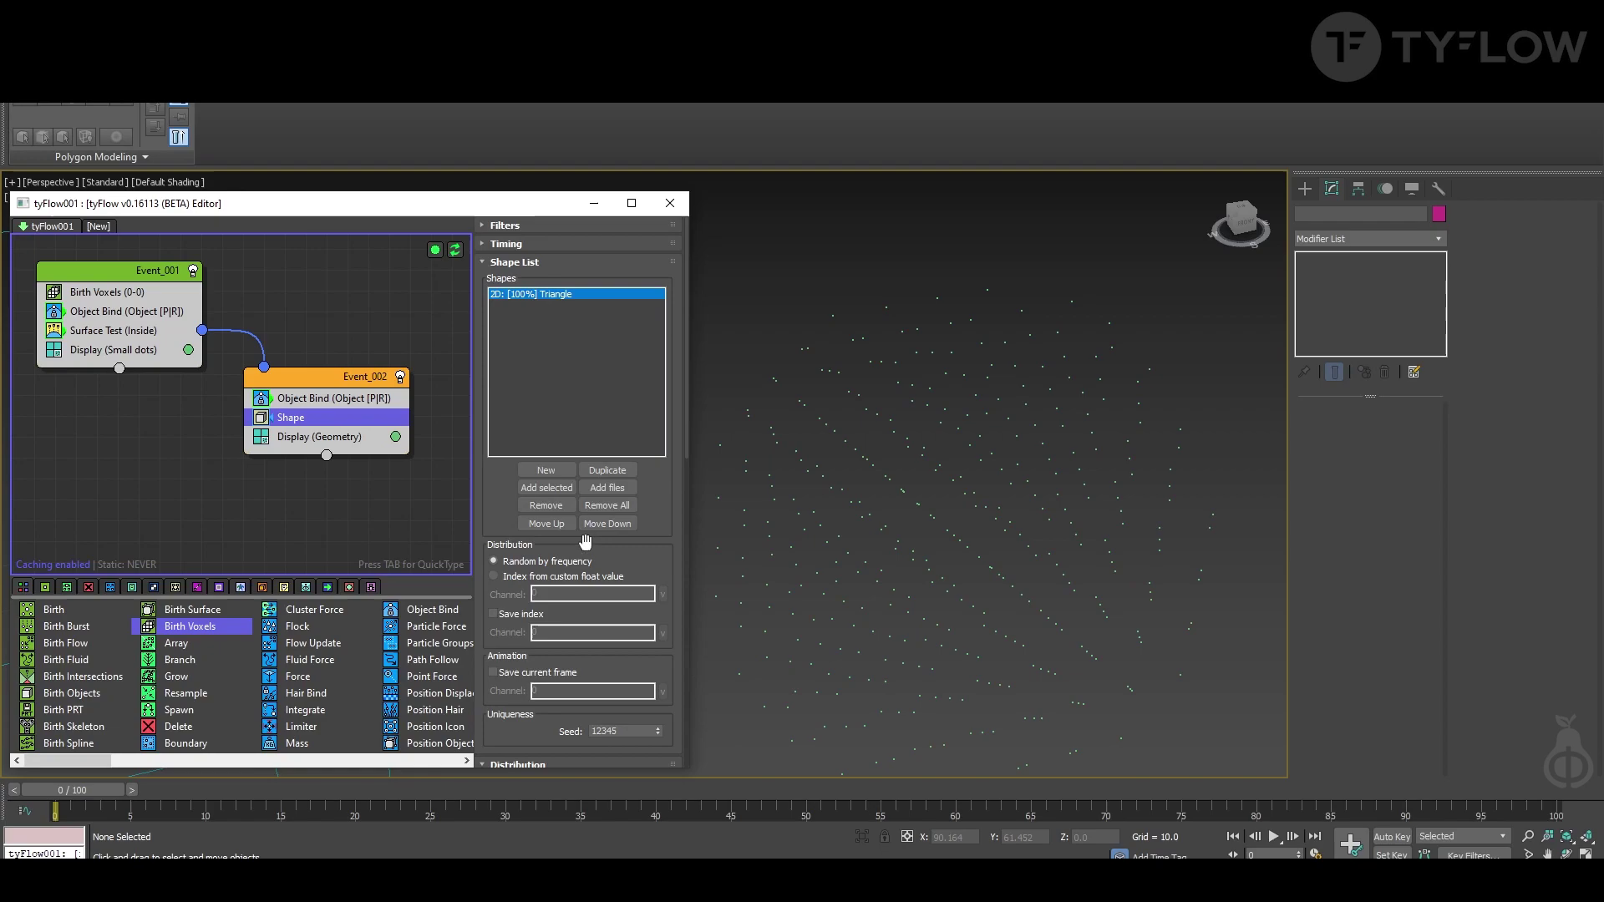
scroll(605, 622, down, 5)
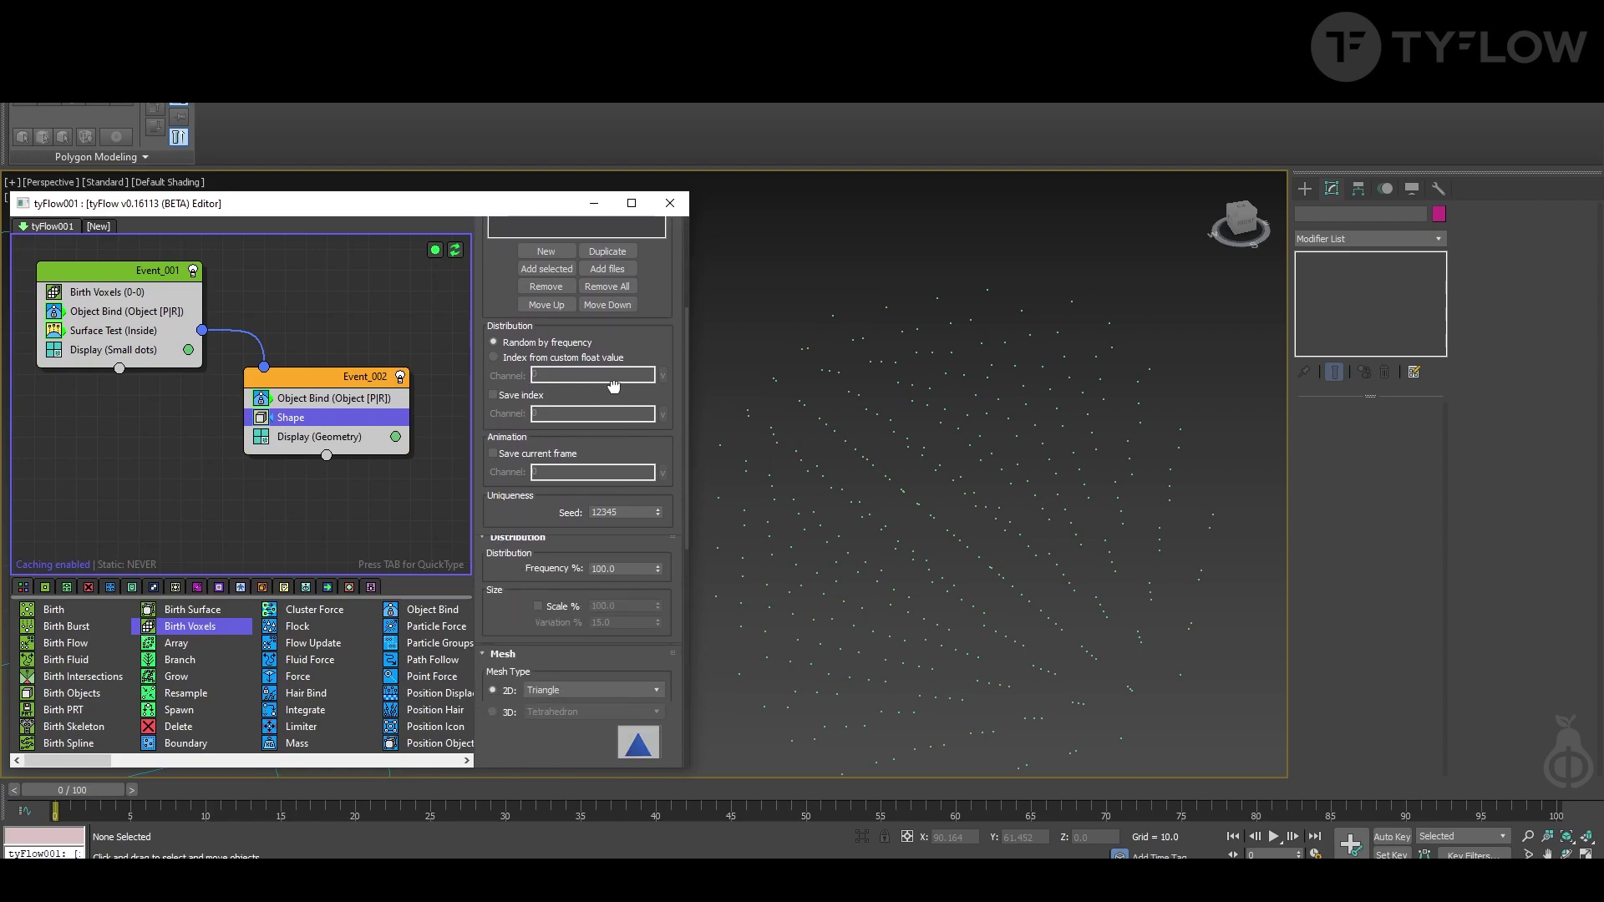
click(493, 593)
click(591, 594)
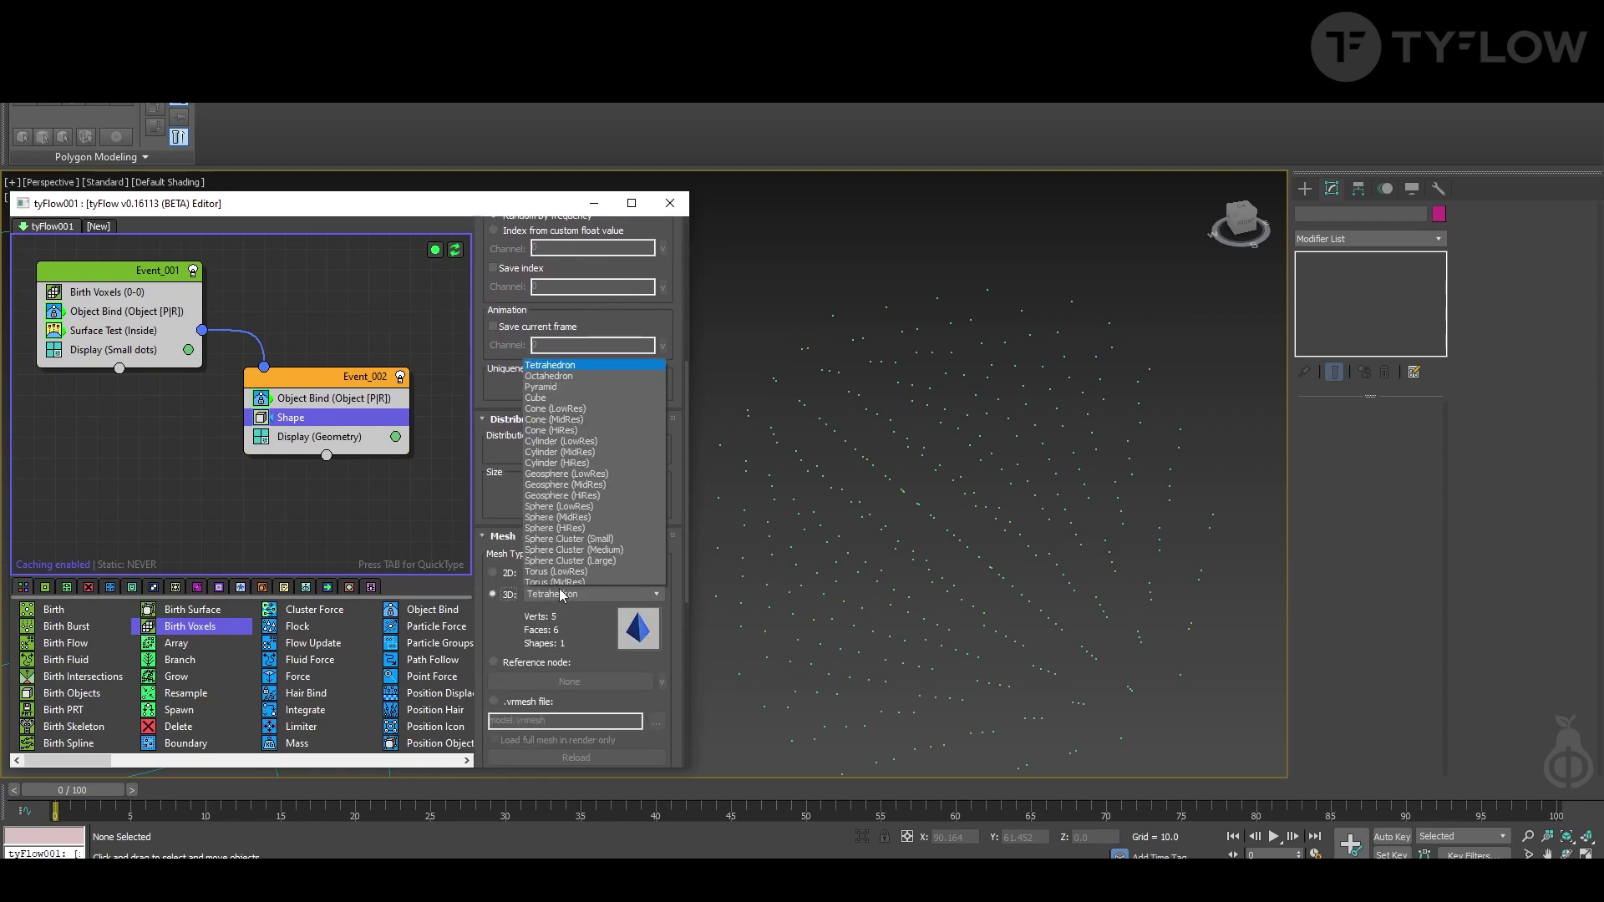
click(565, 146)
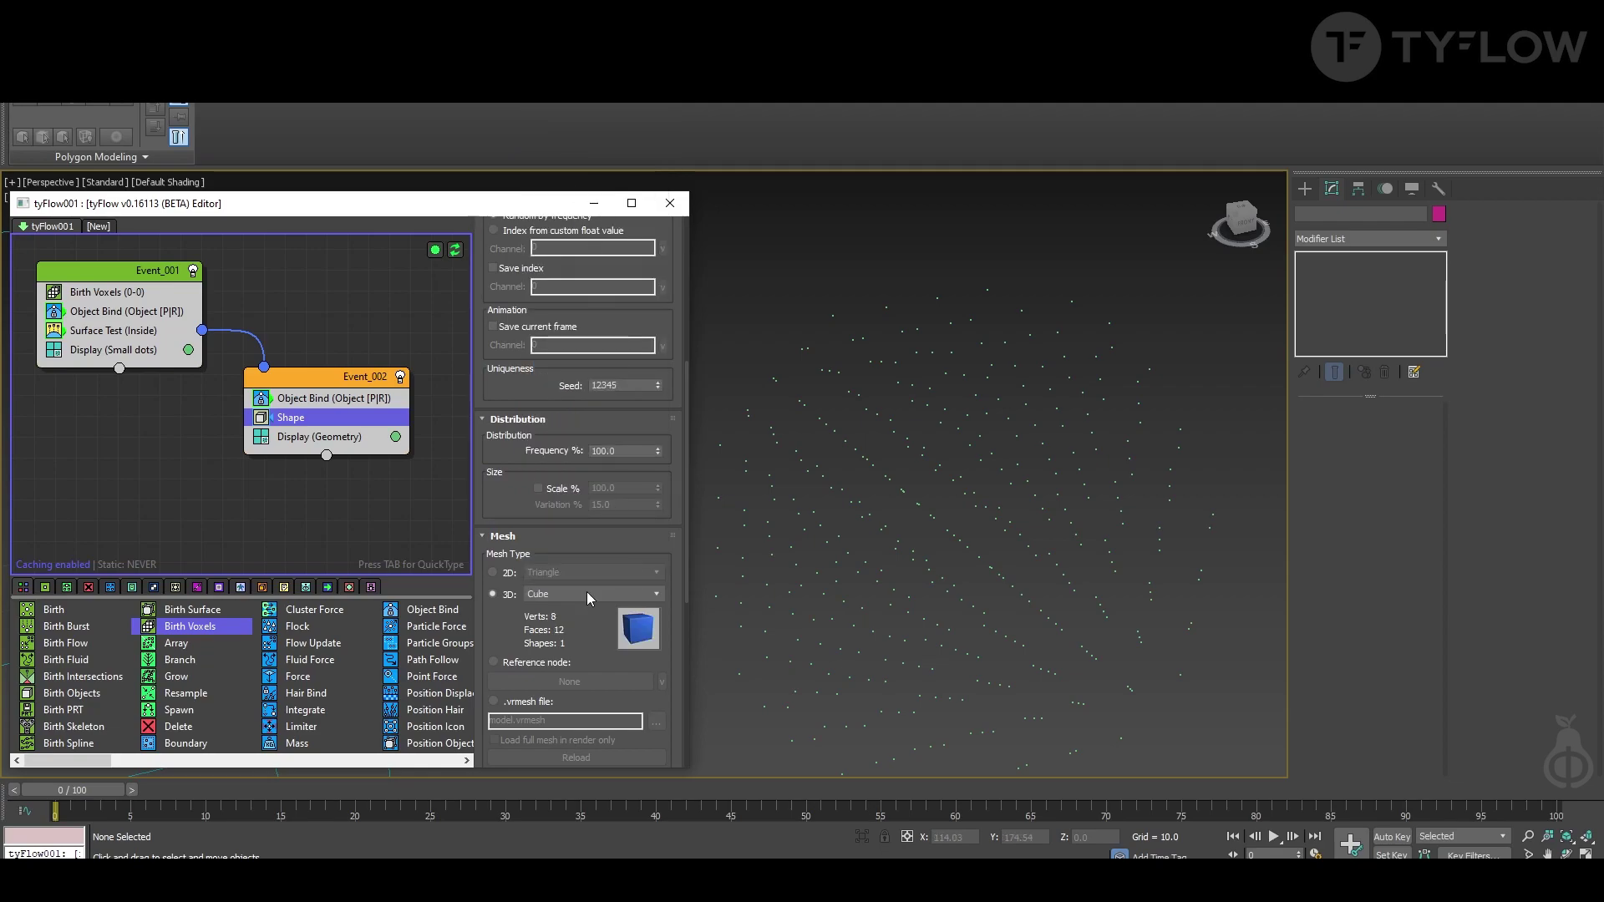
middle_drag(354, 497, 349, 453)
scroll(998, 615, down, 5)
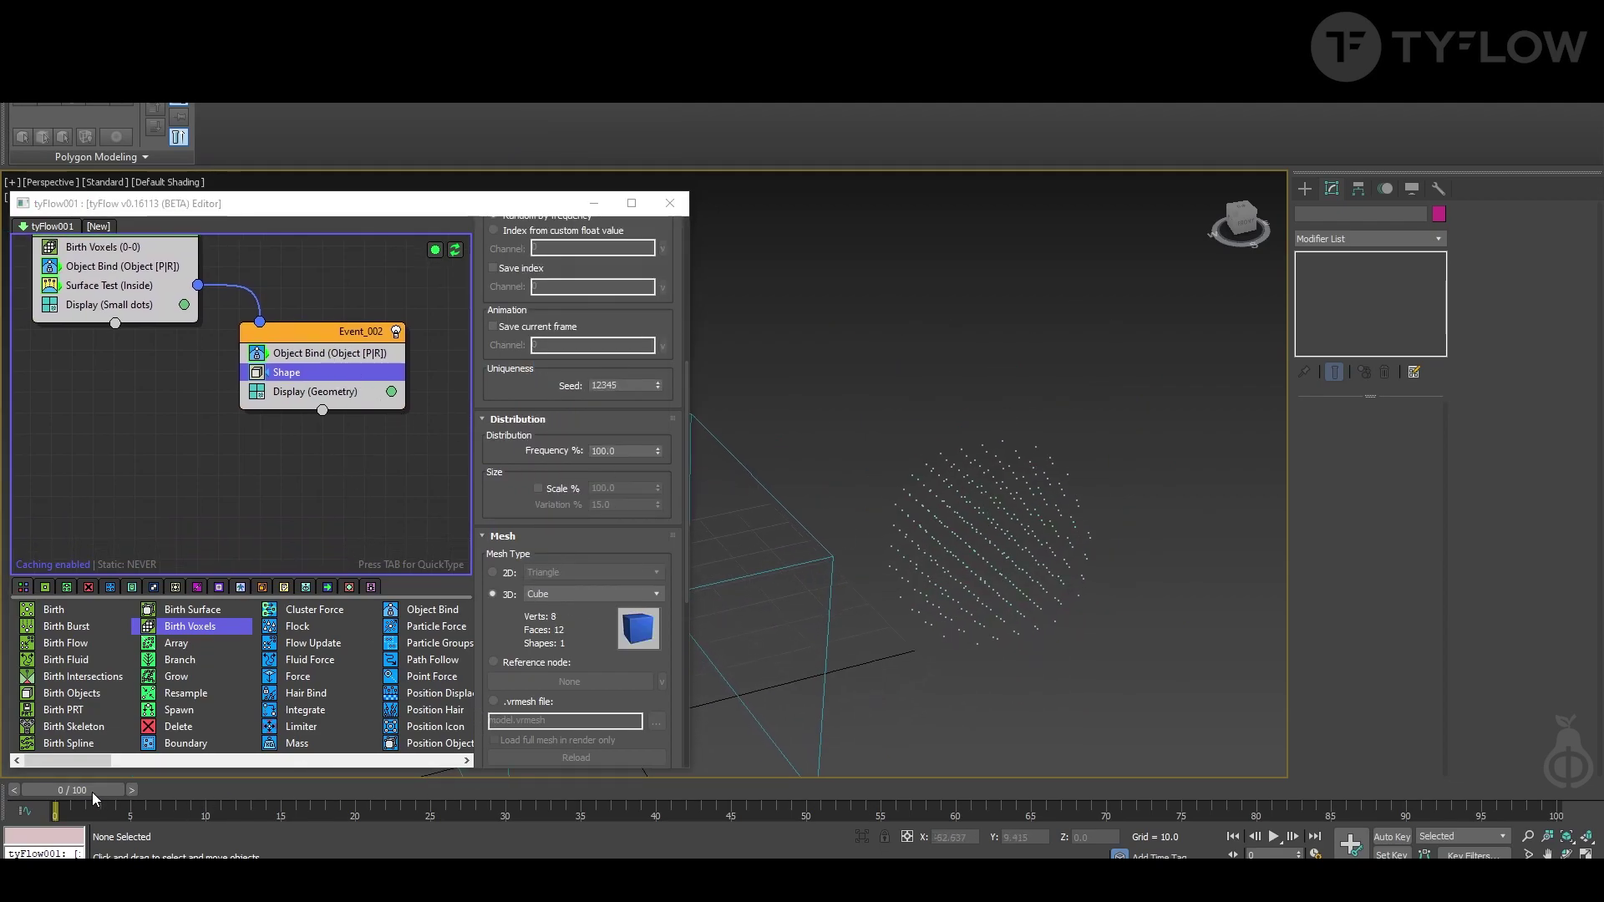
drag(92, 792, 644, 791)
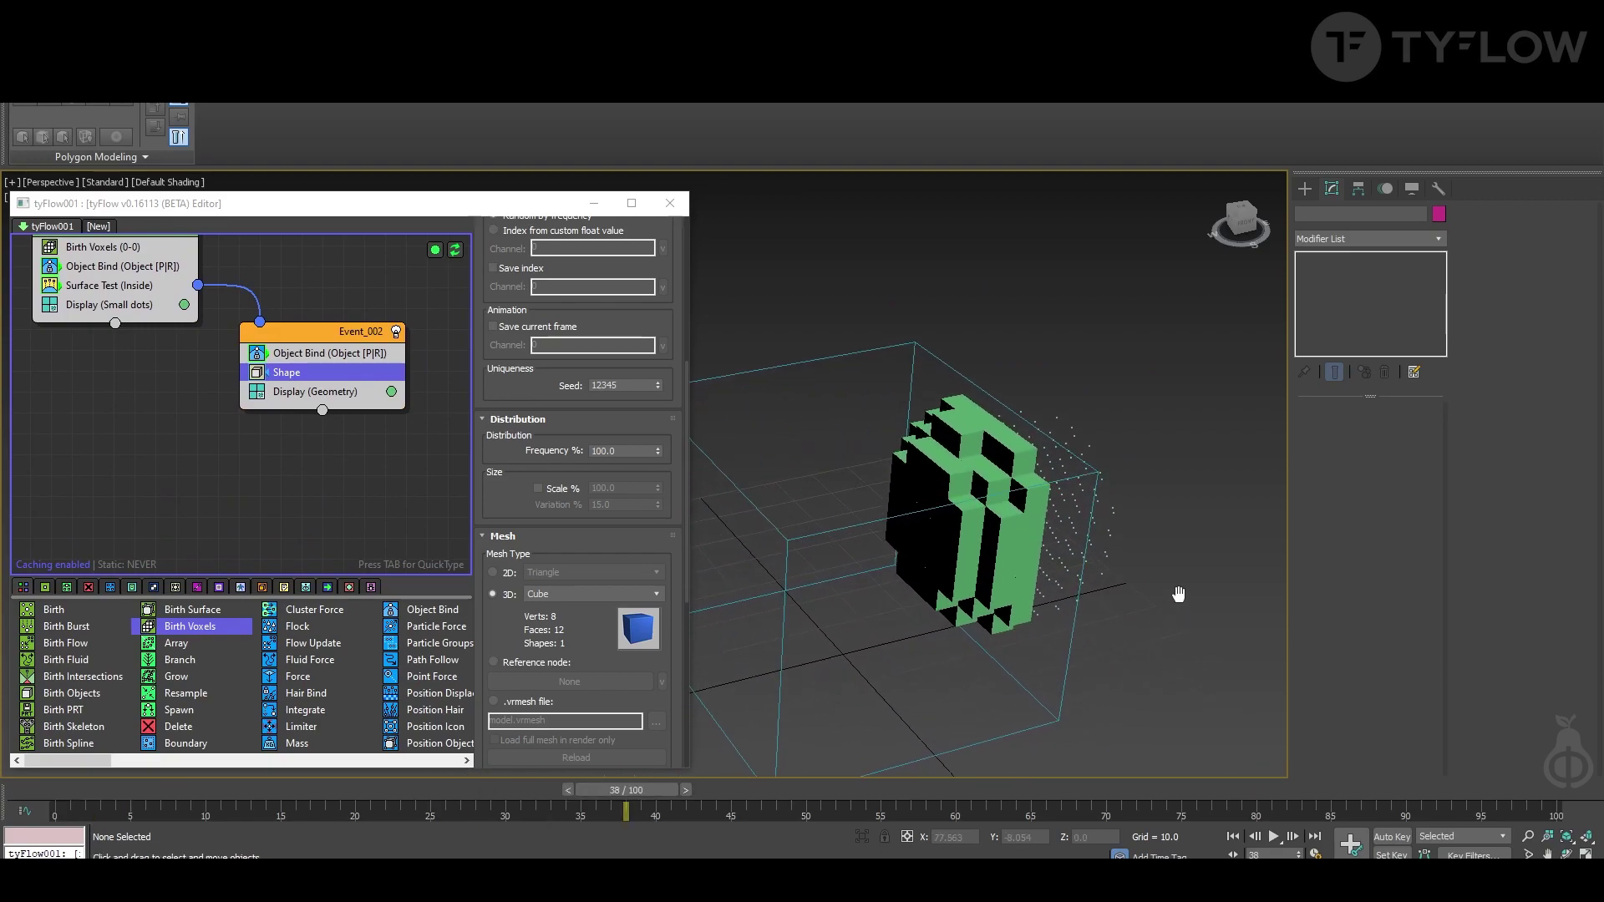
middle_drag(1177, 594, 1174, 566)
drag(644, 793, 817, 785)
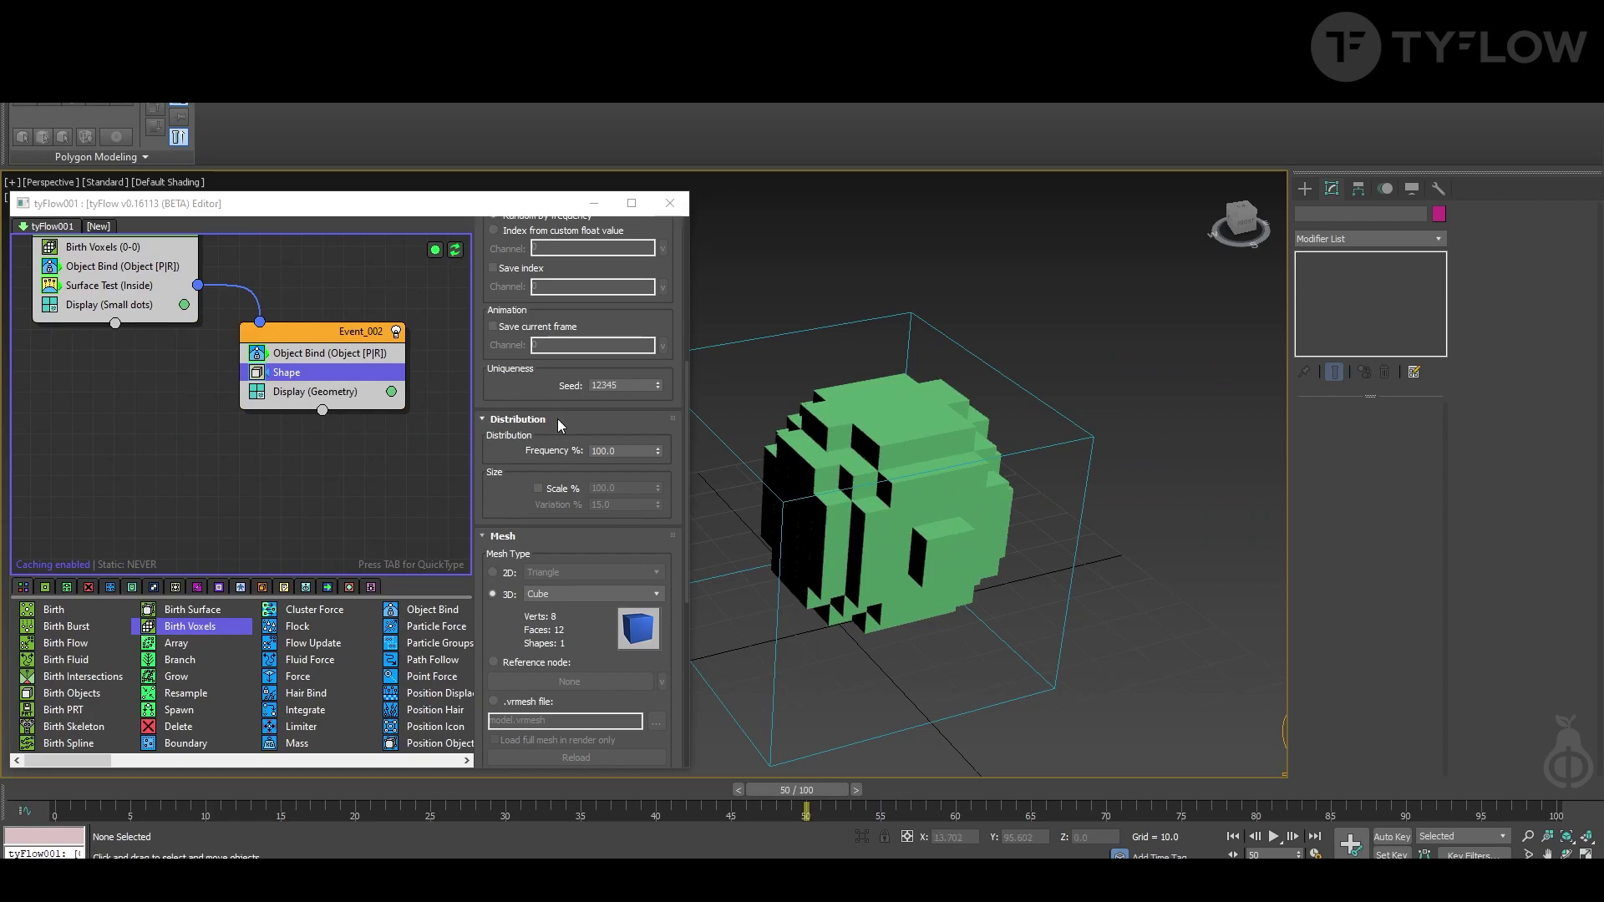
Enable Scale % on the cubes, set it to about 468.4 with Variation % at 0
drag(561, 564, 567, 555)
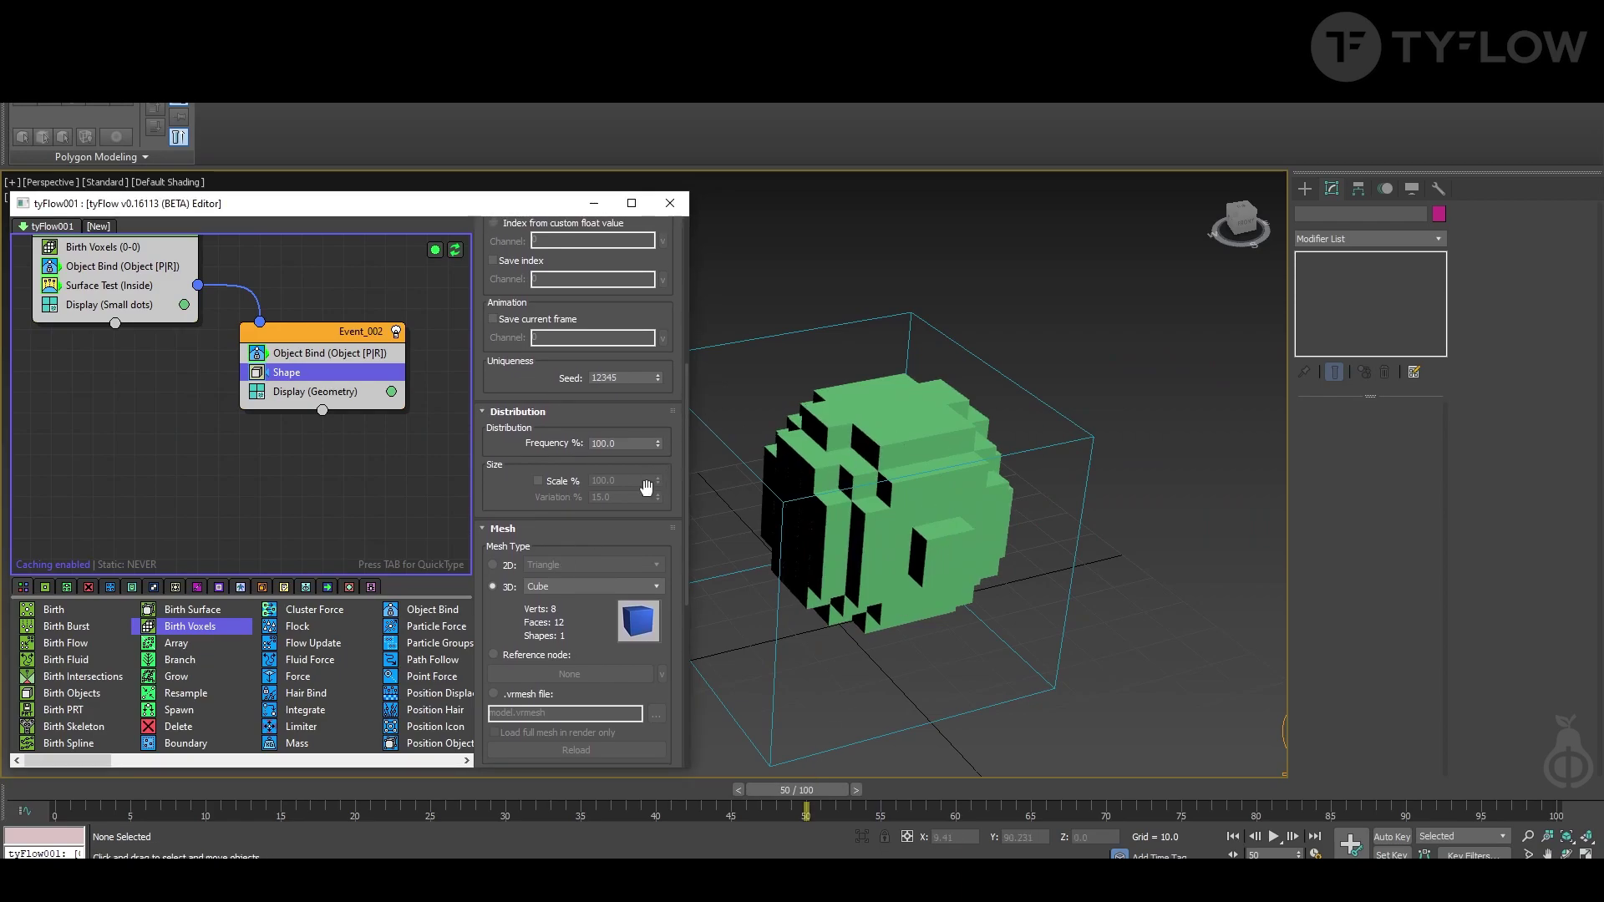
click(561, 481)
drag(655, 481, 610, 507)
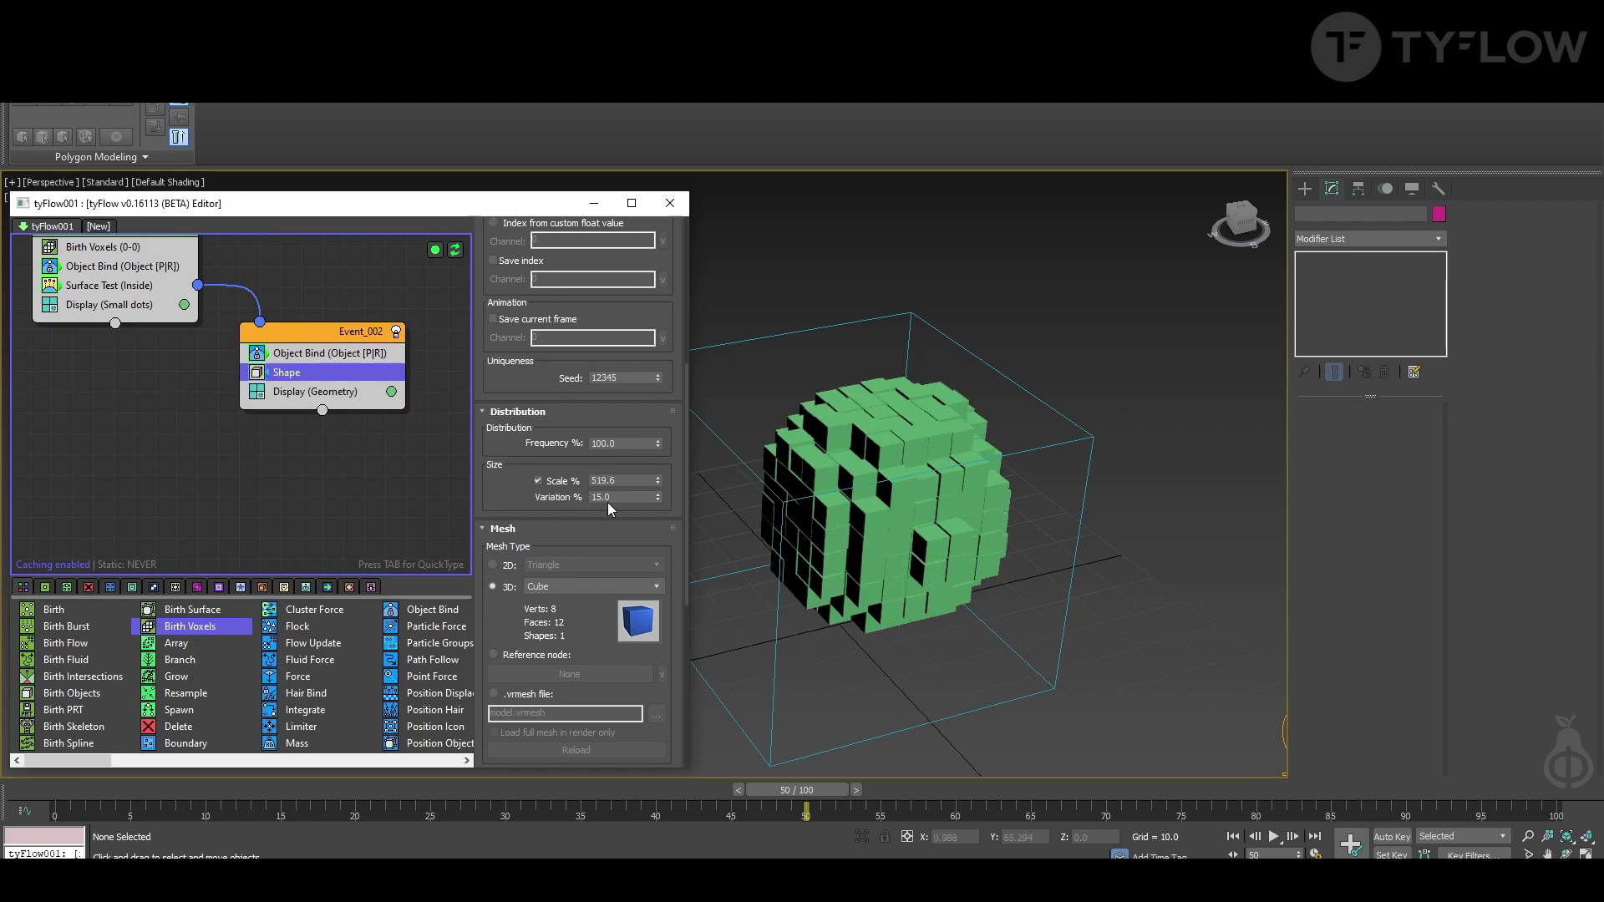
text(0)
key(Return)
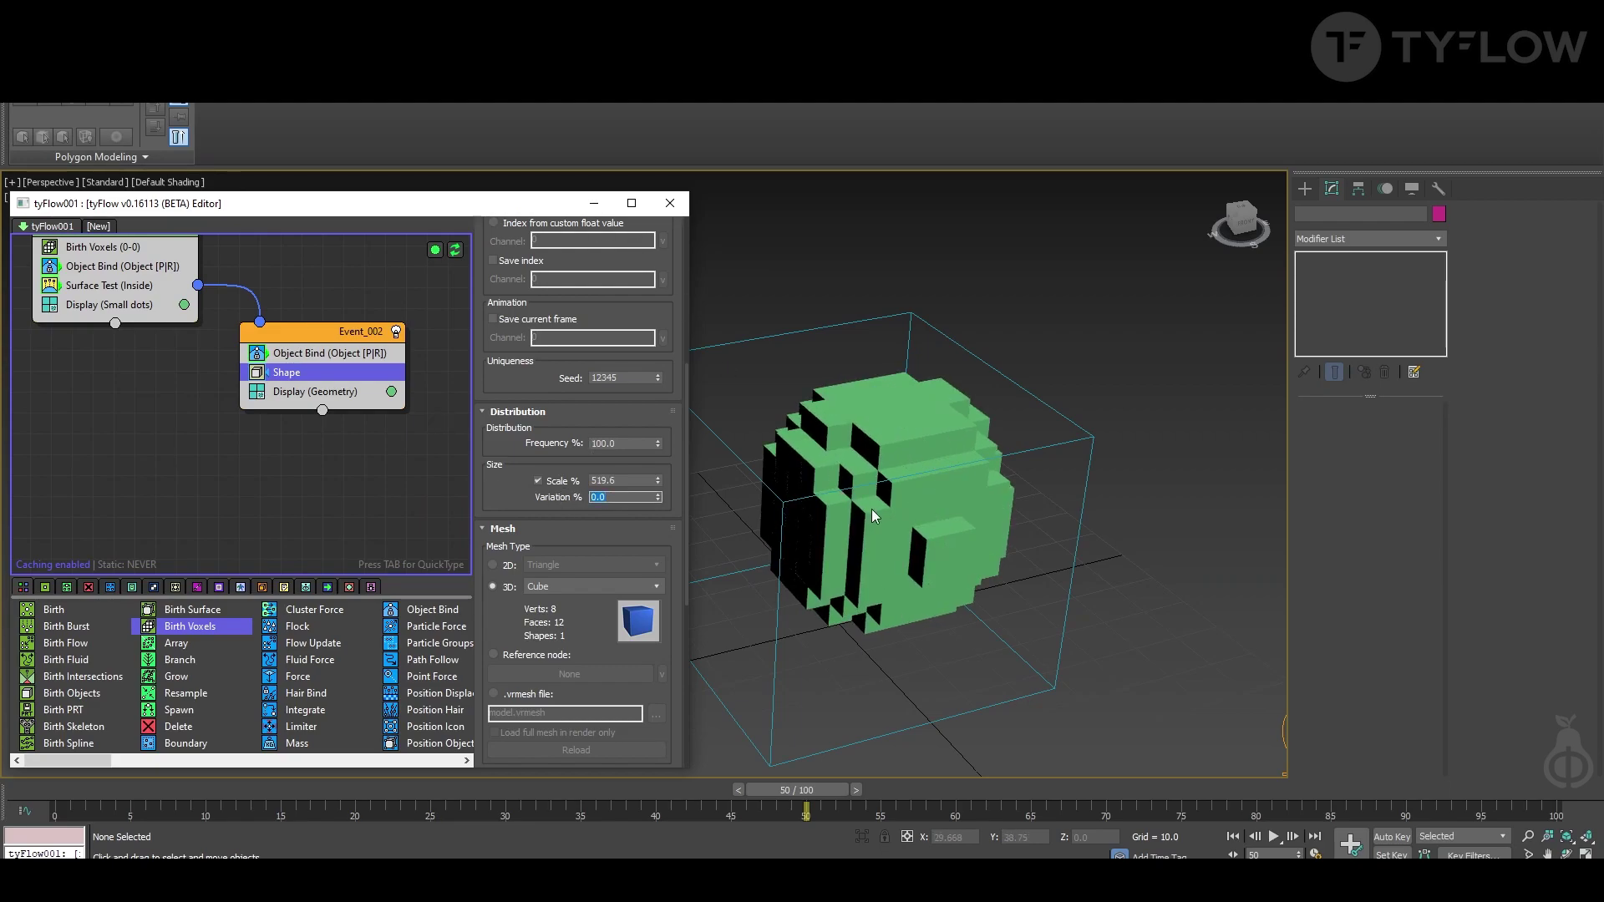
scroll(870, 515, up, 5)
scroll(954, 506, down, 5)
middle_drag(859, 476, 869, 487)
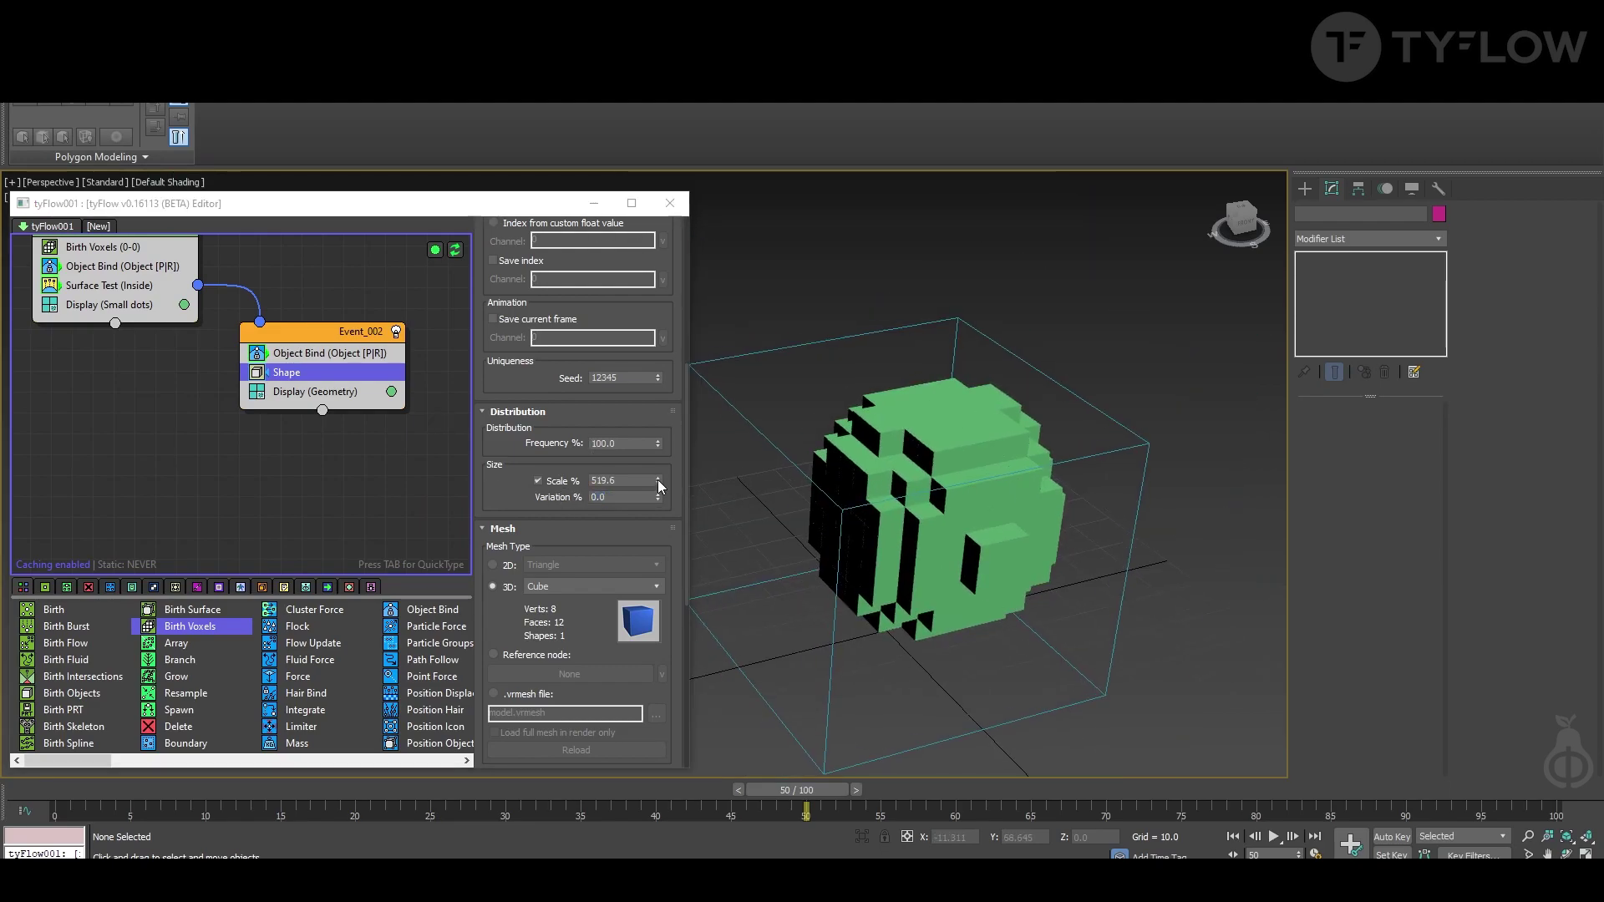
drag(658, 480, 659, 509)
Orbit and scrub to frame 73 to review the packed voxel cube sphere
alt+middle_drag(1032, 529, 918, 535)
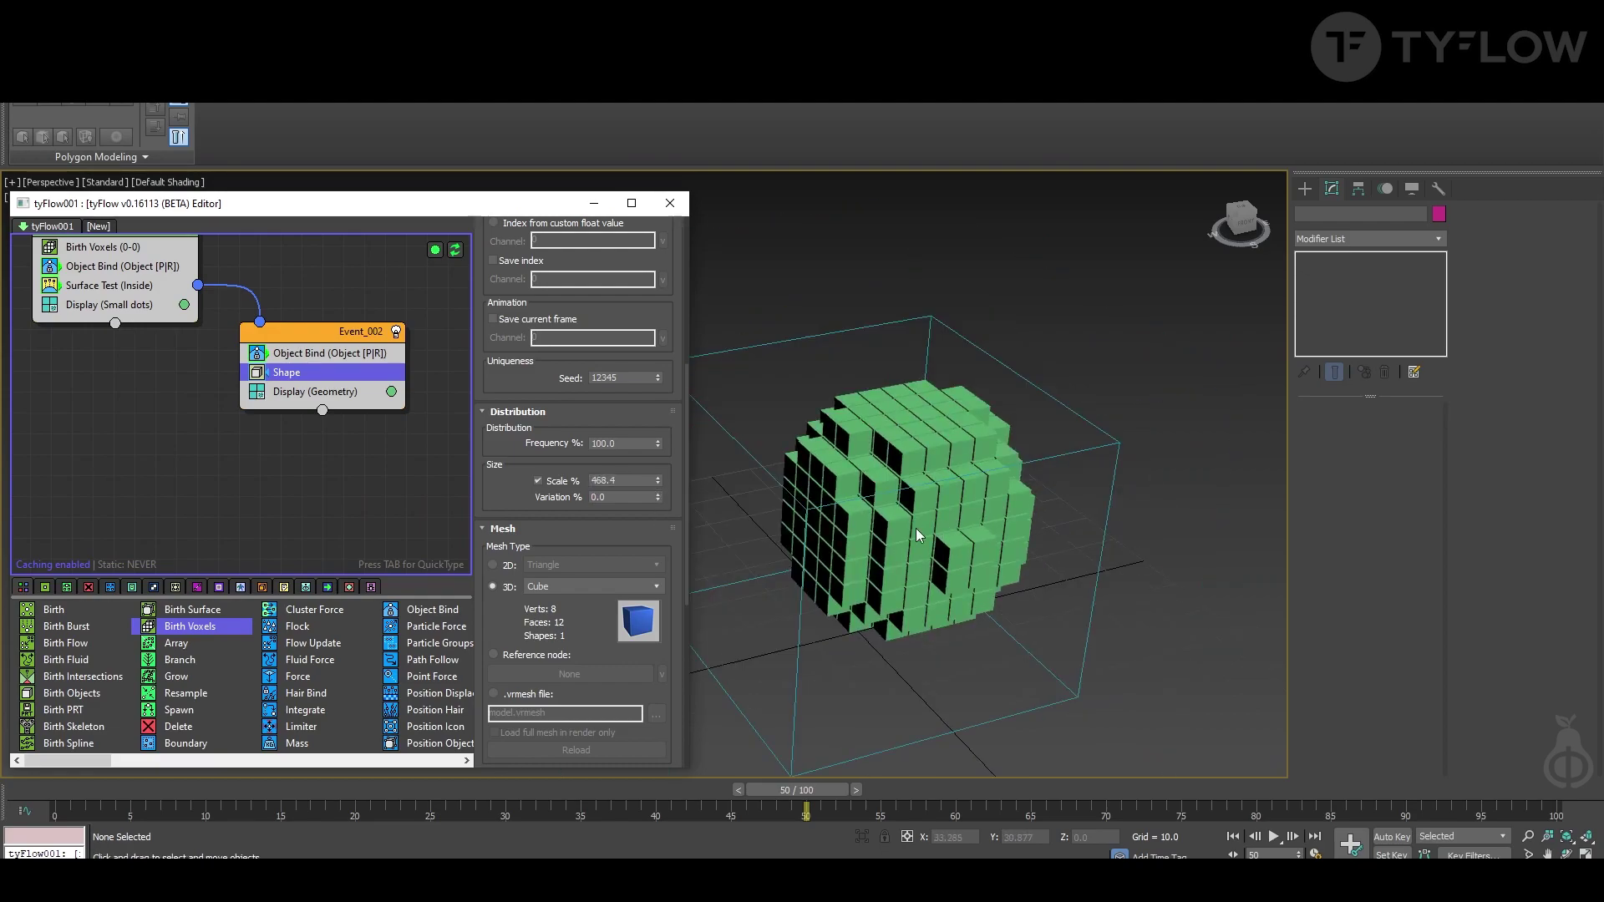
drag(123, 802, 1138, 802)
middle_drag(877, 601, 988, 537)
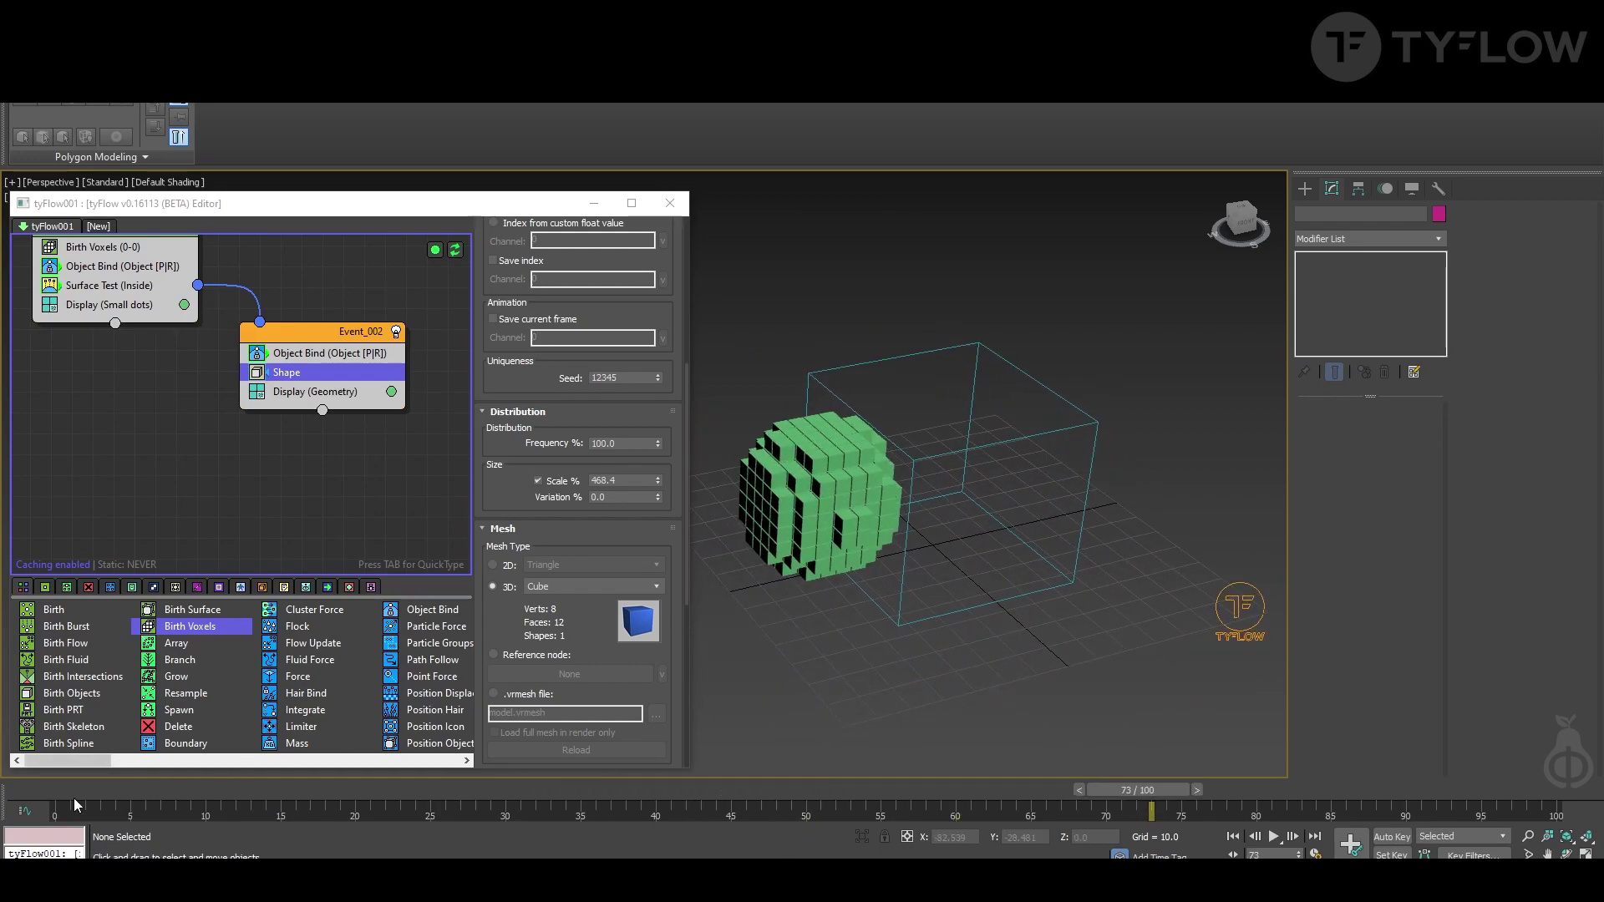
drag(75, 805, 1030, 781)
Move Surface Test into Event_002 and switch it to test for particles outside the box
middle_drag(318, 415, 330, 418)
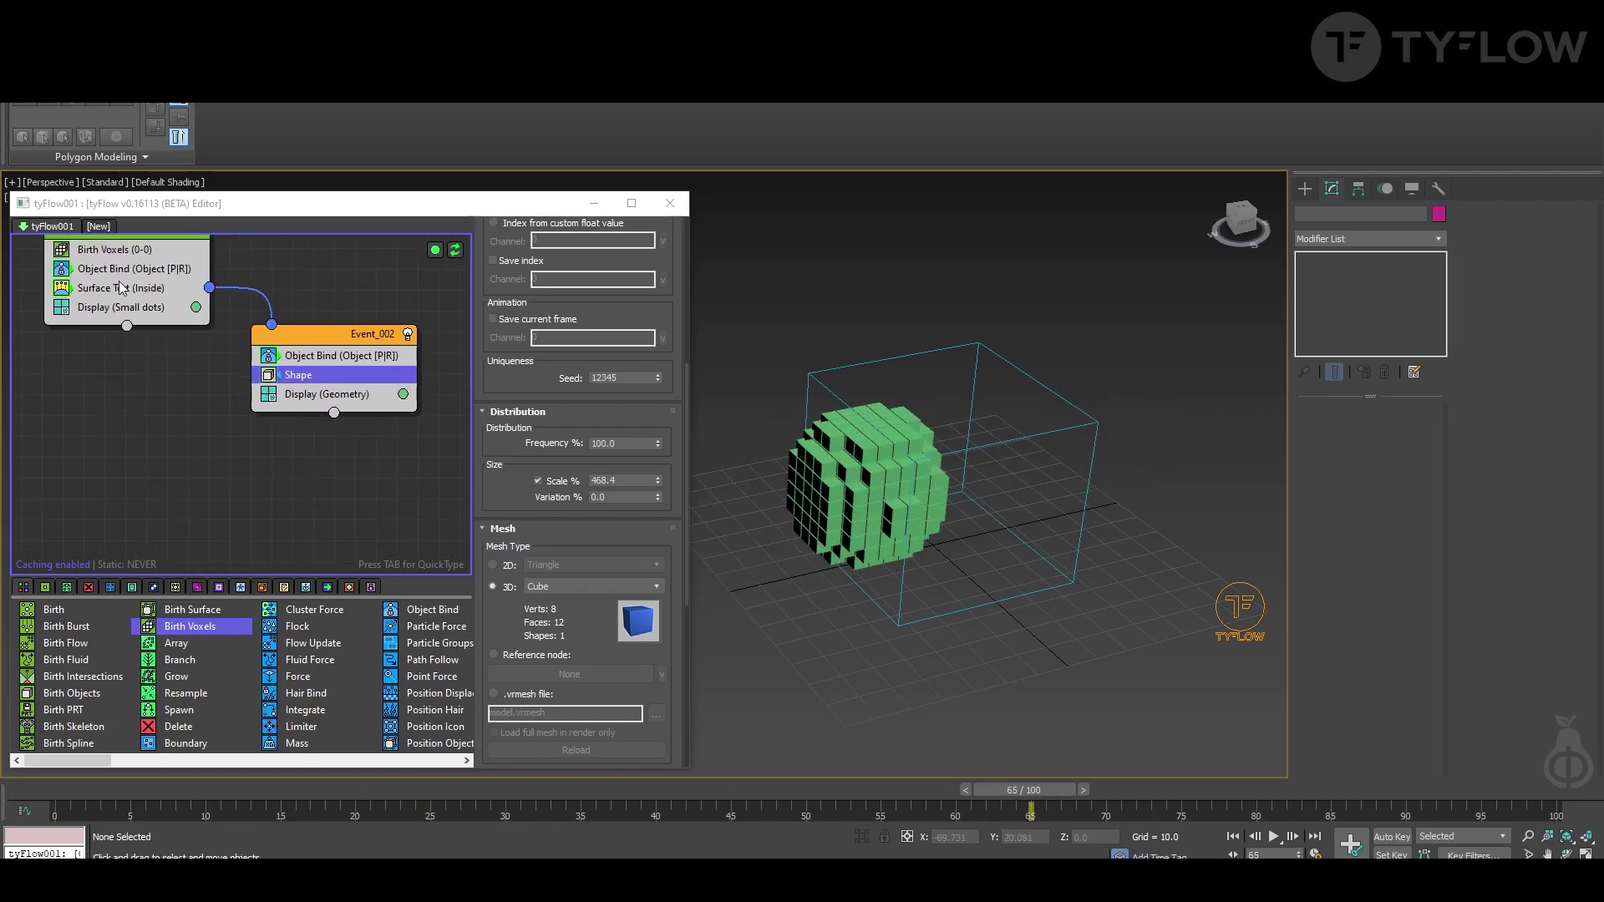
click(121, 287)
drag(117, 290, 305, 386)
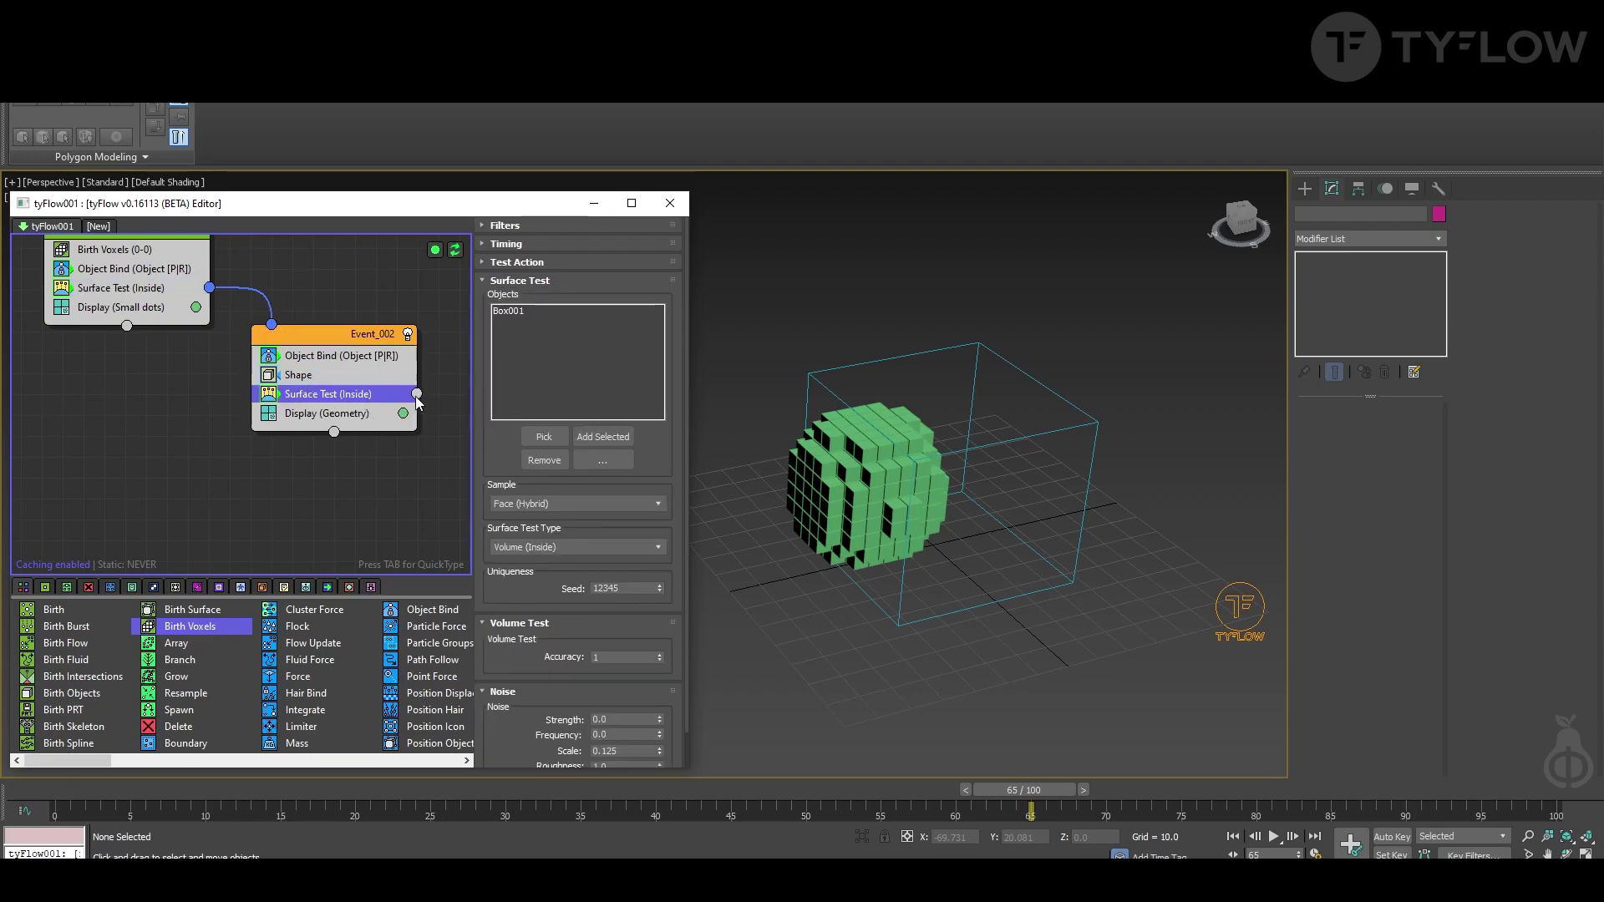
scroll(552, 643, down, 1)
click(586, 506)
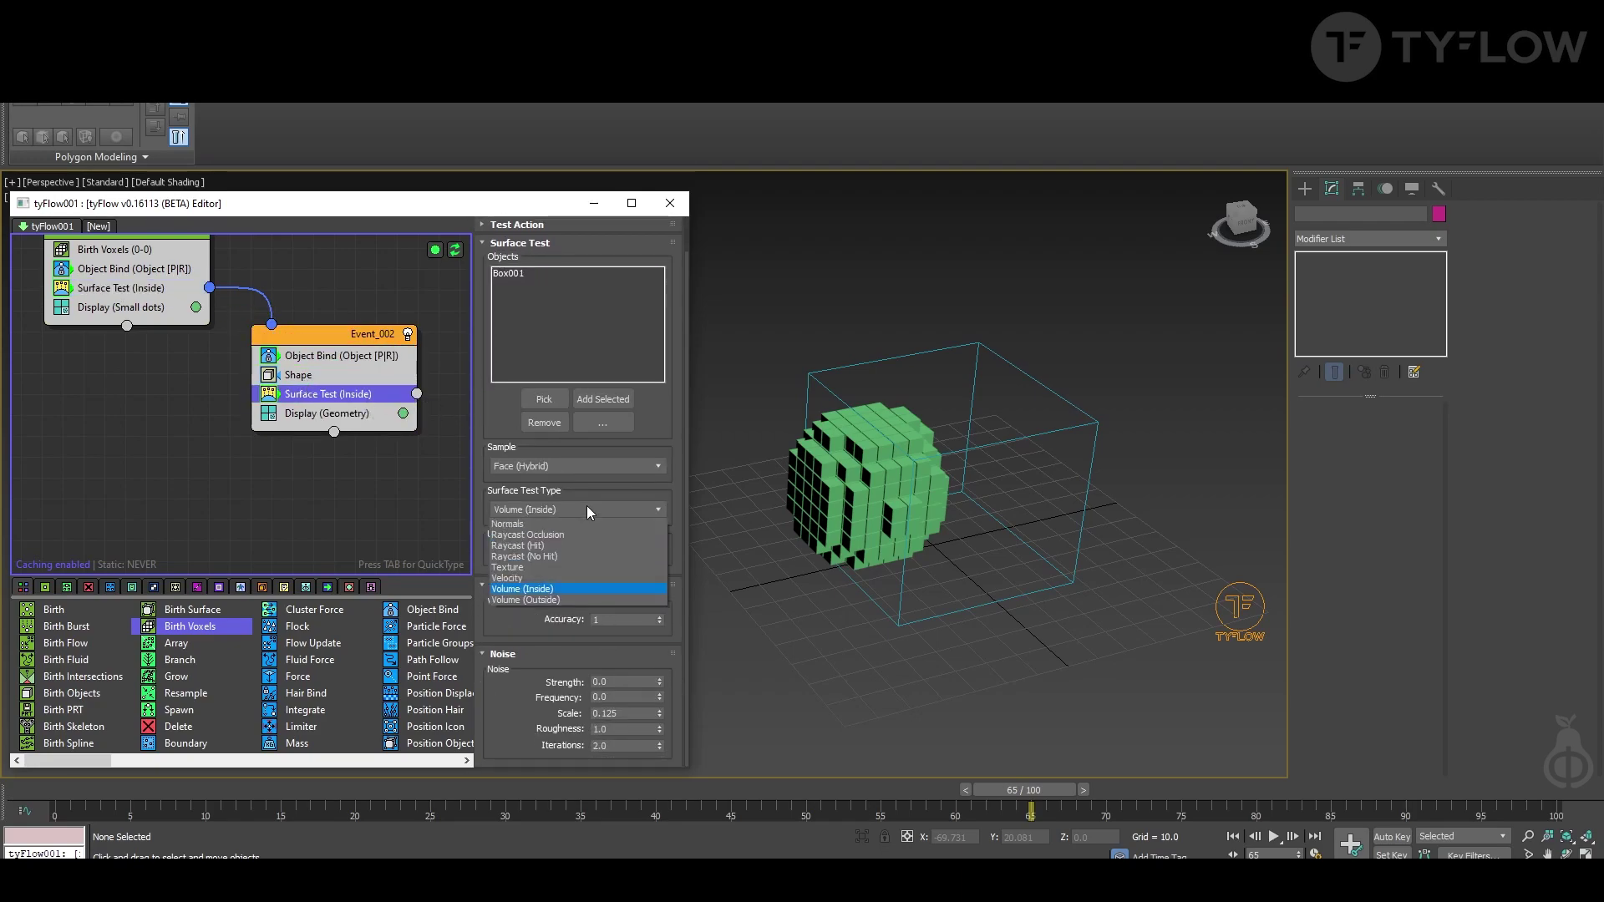
click(564, 667)
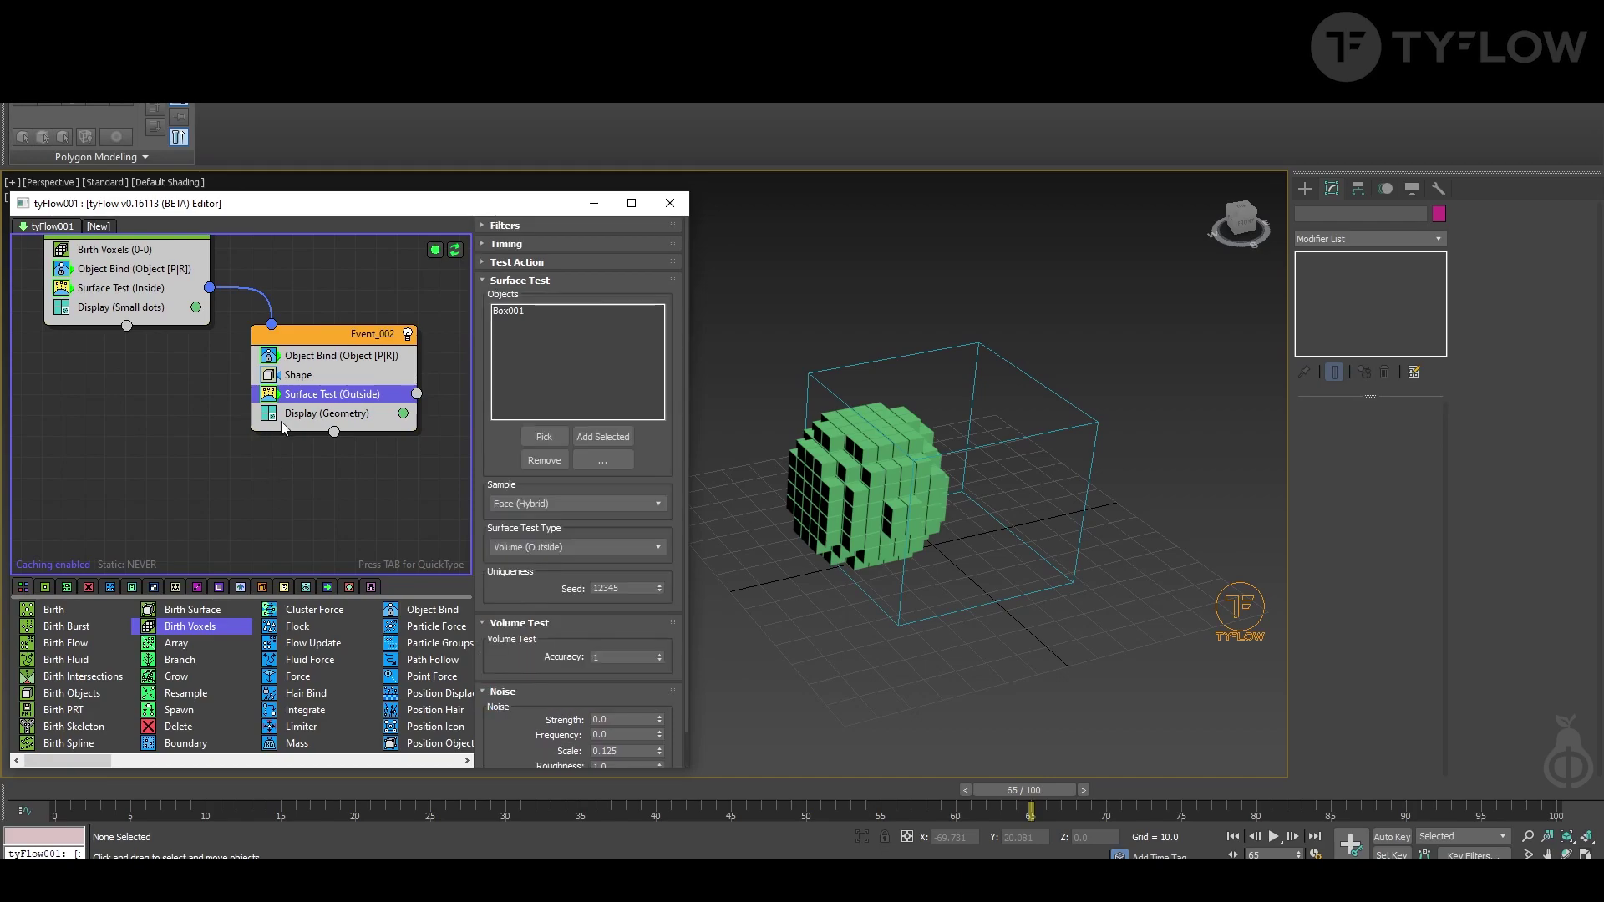
Create a Delete event and wire the outside-box particles into it
middle_drag(374, 485, 228, 463)
click(226, 467)
drag(173, 732, 332, 440)
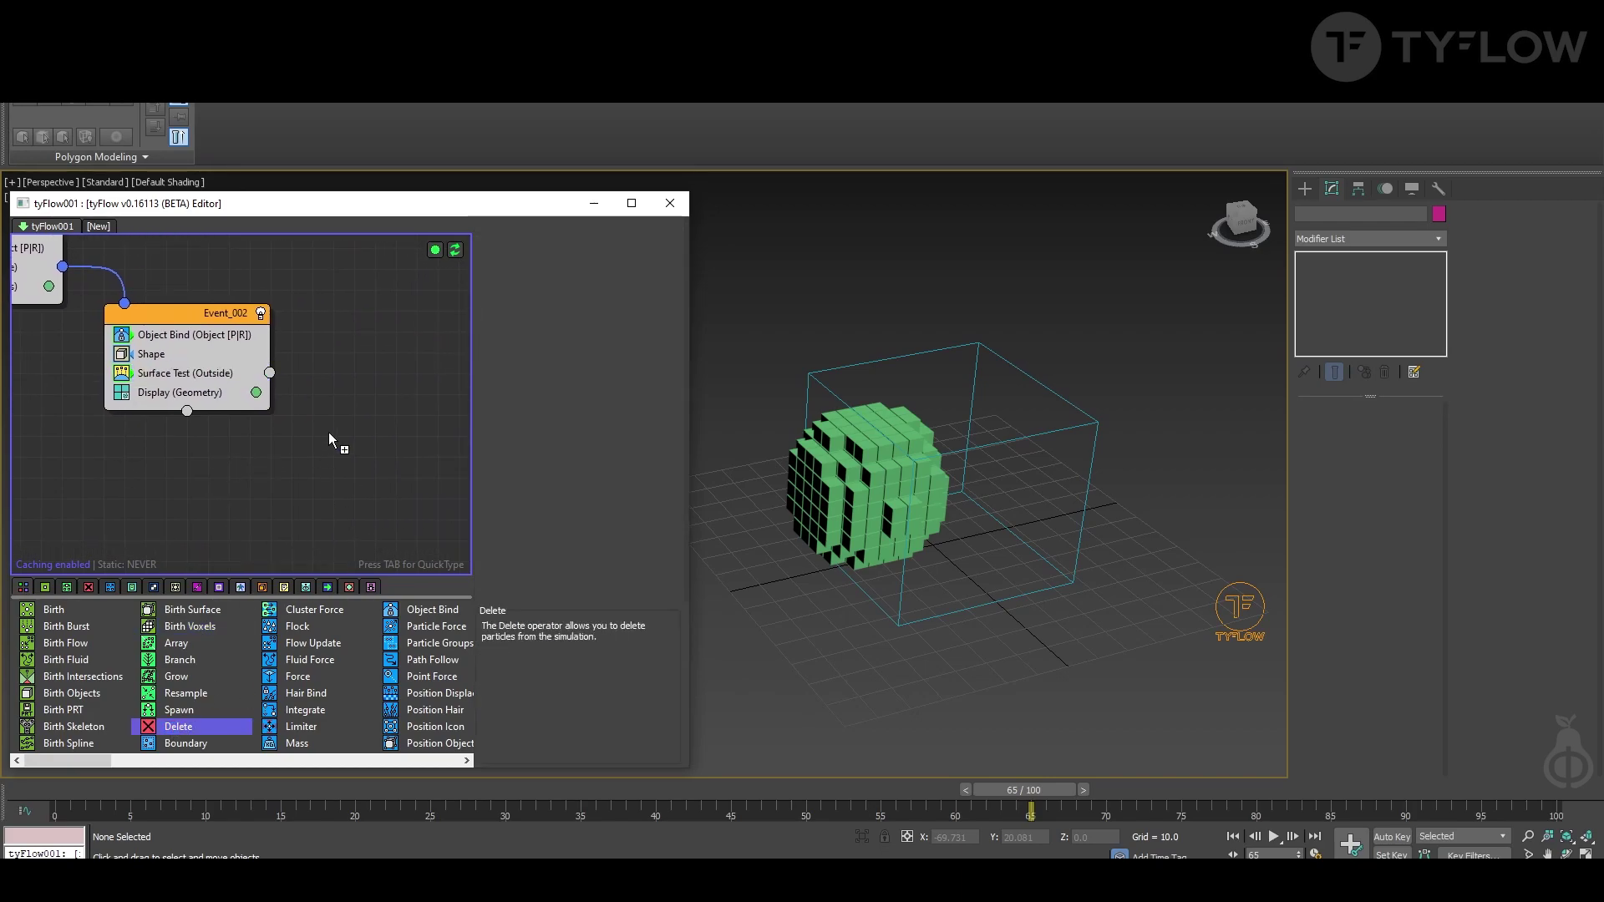
drag(287, 368, 284, 376)
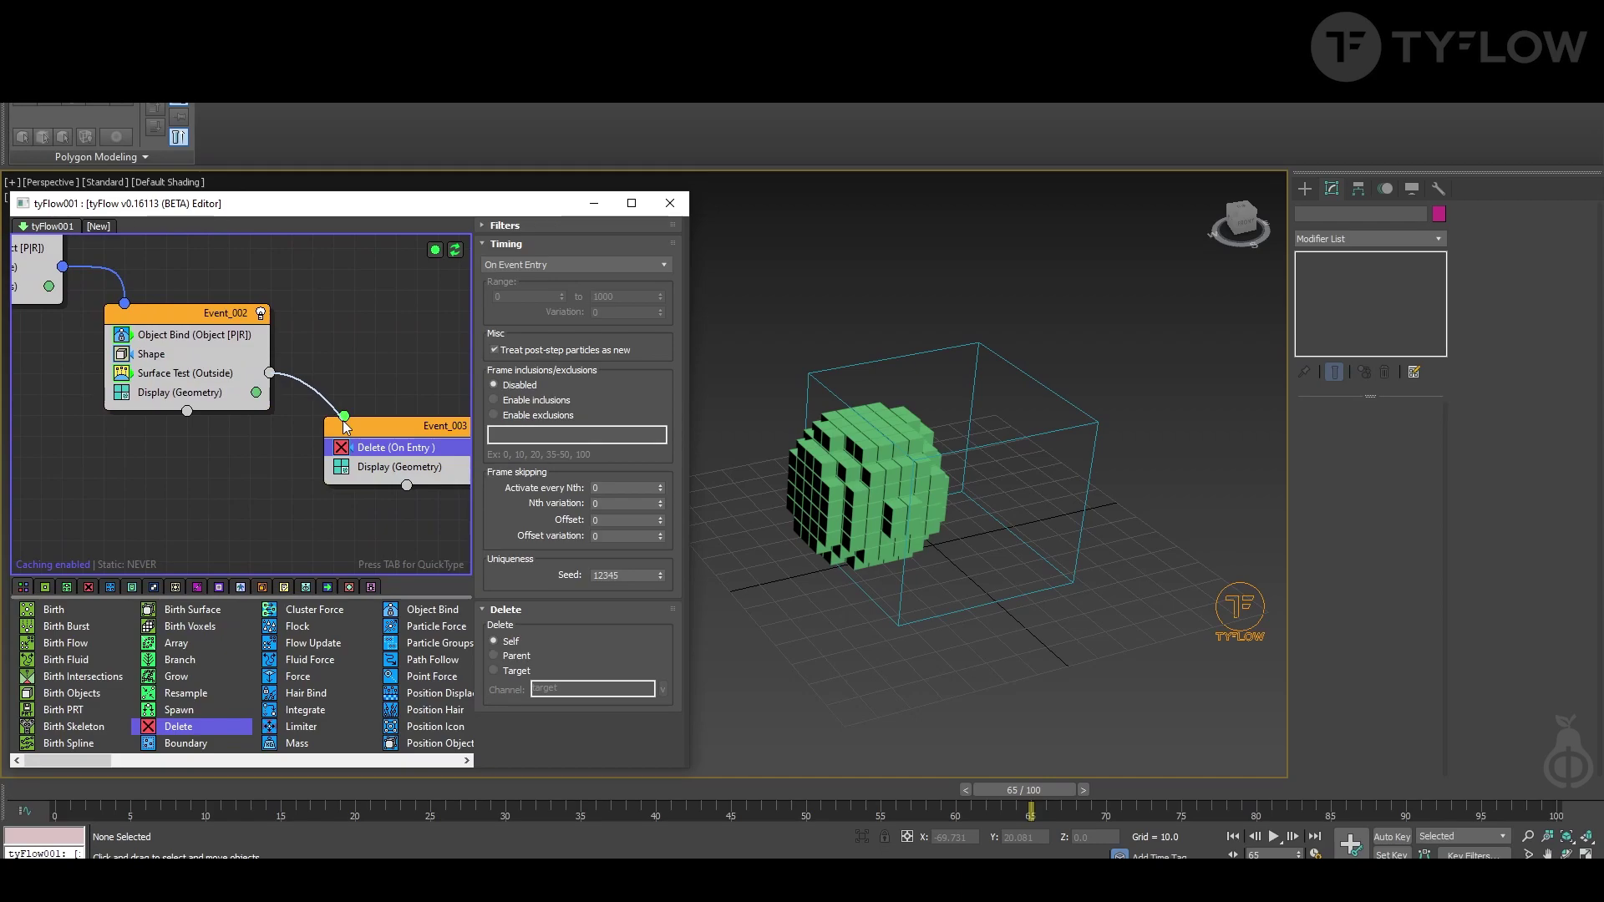
drag(345, 427, 341, 424)
Insert a Mesh operator between Surface Test and Display, then scrub frames 65 to 82
click(188, 321)
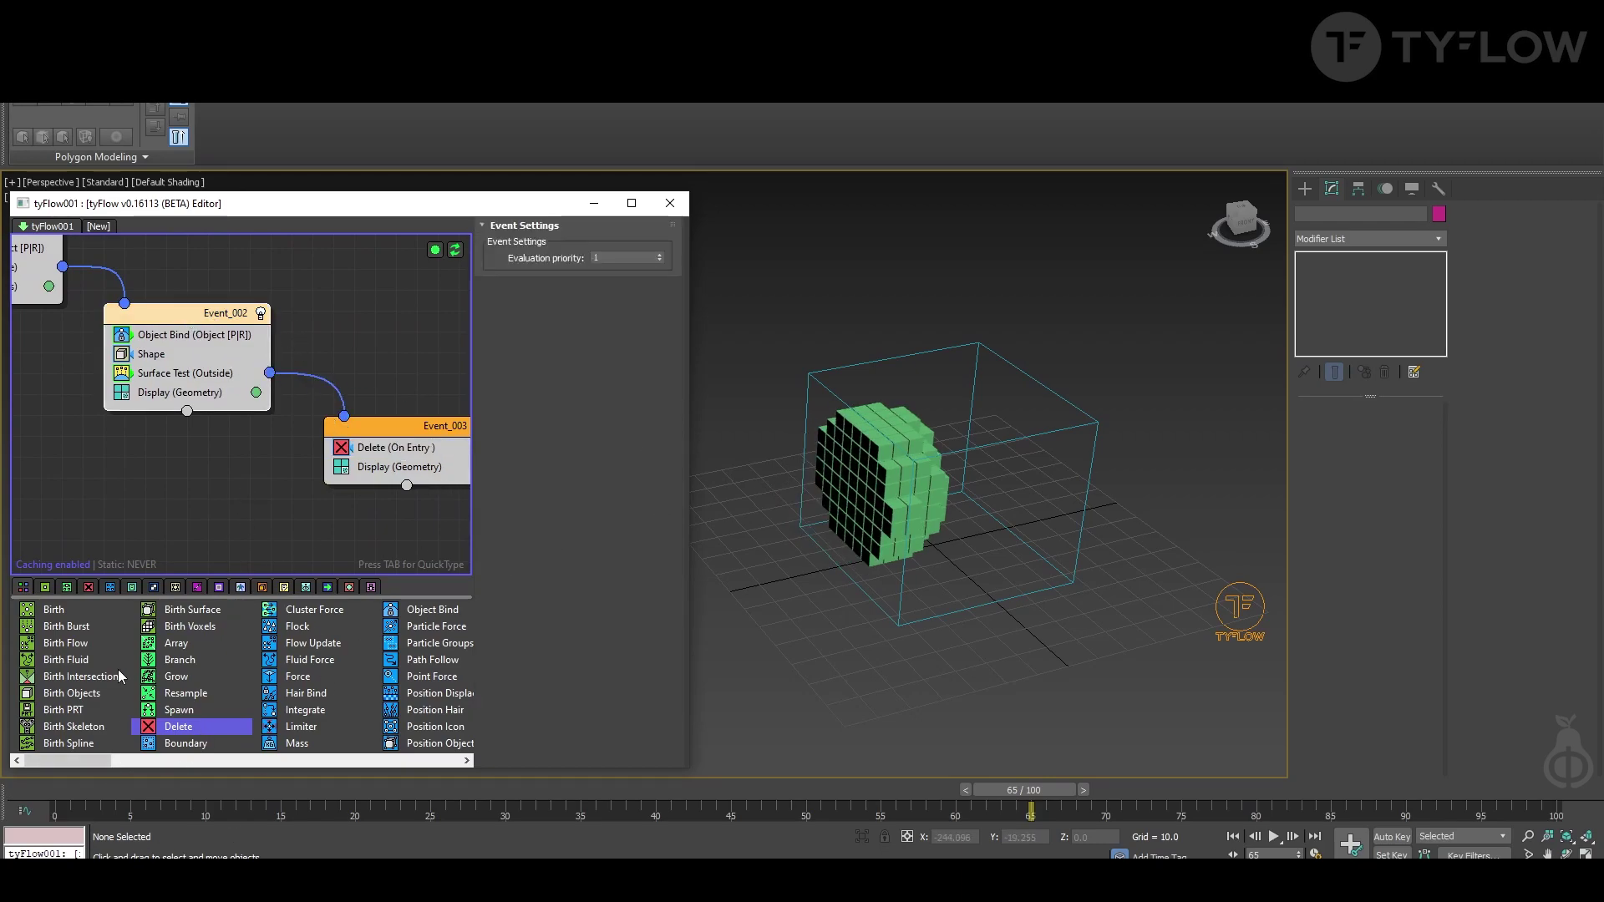
key(Tab)
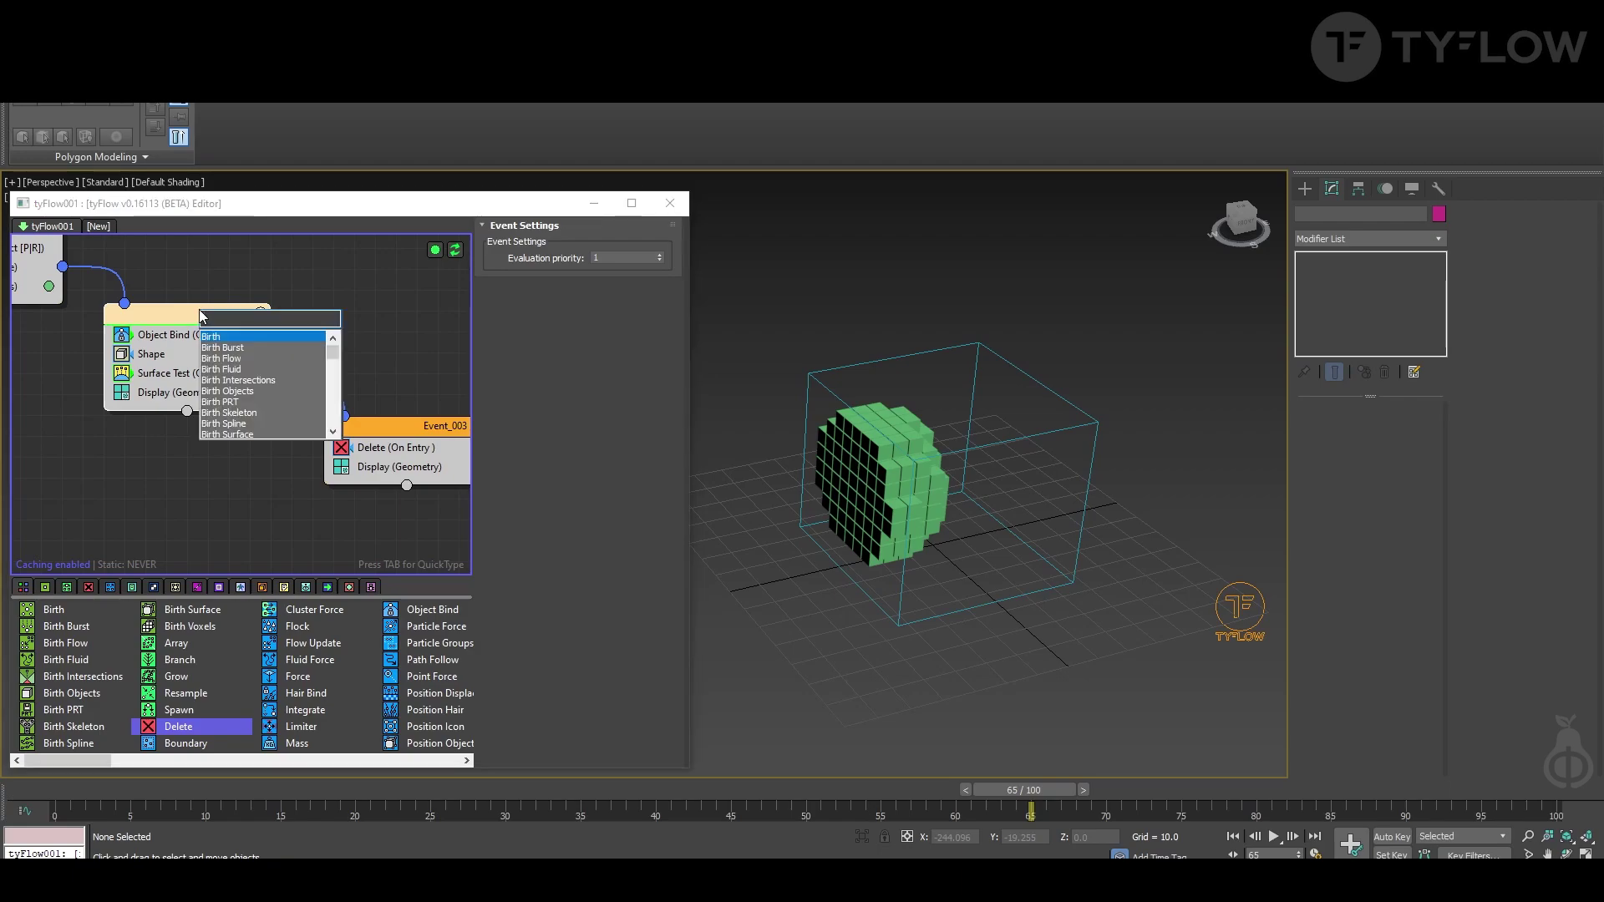
click(220, 337)
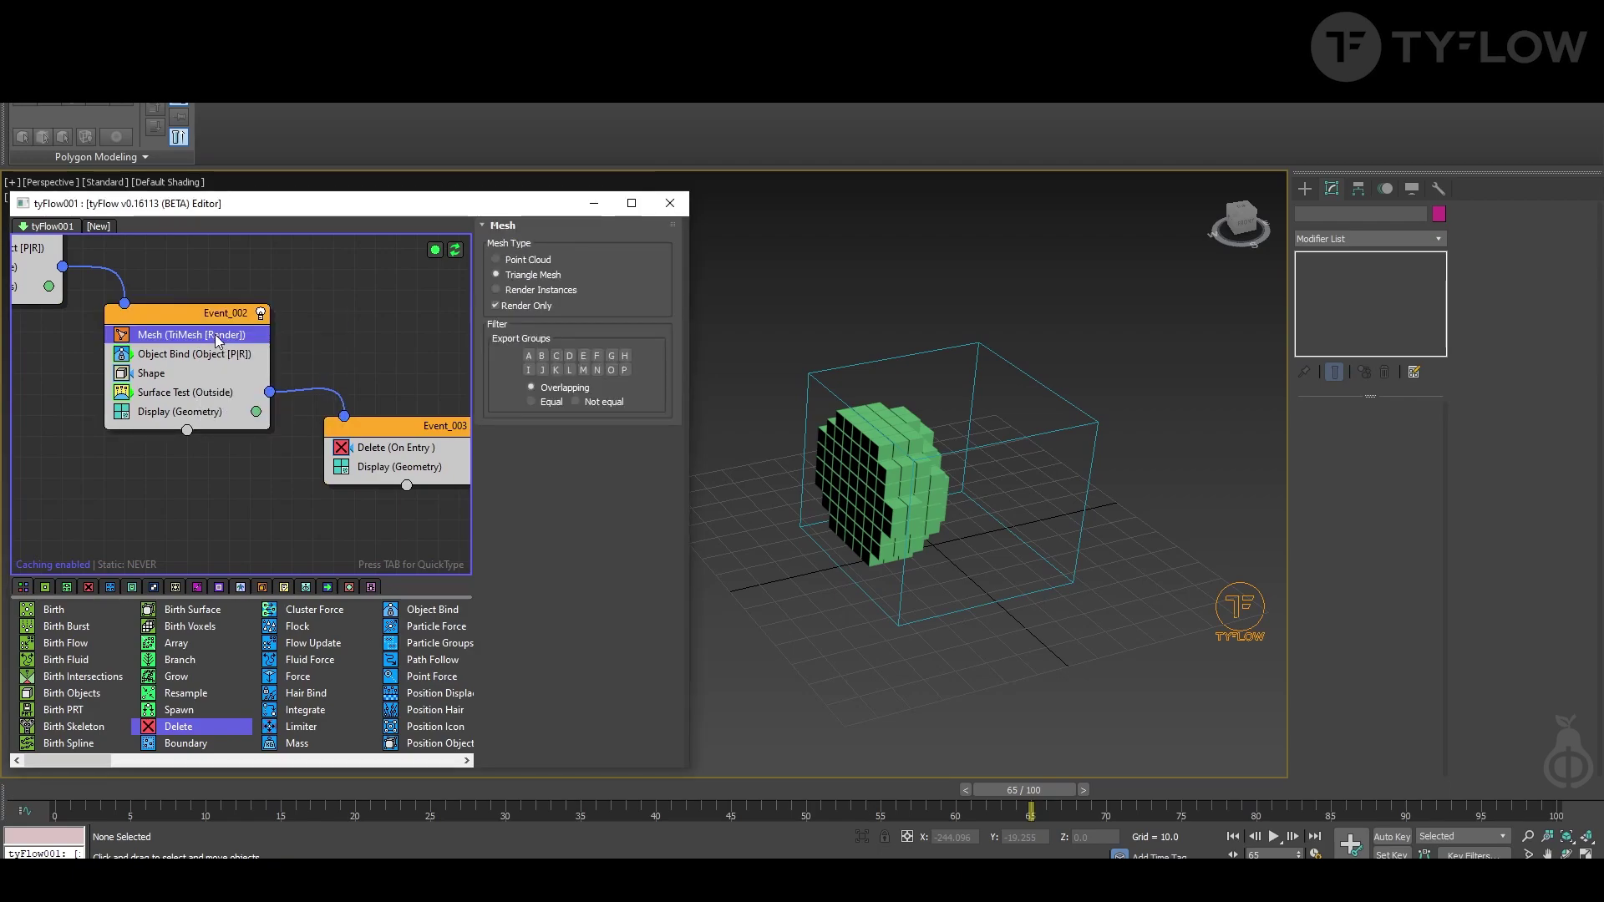
drag(198, 402, 198, 403)
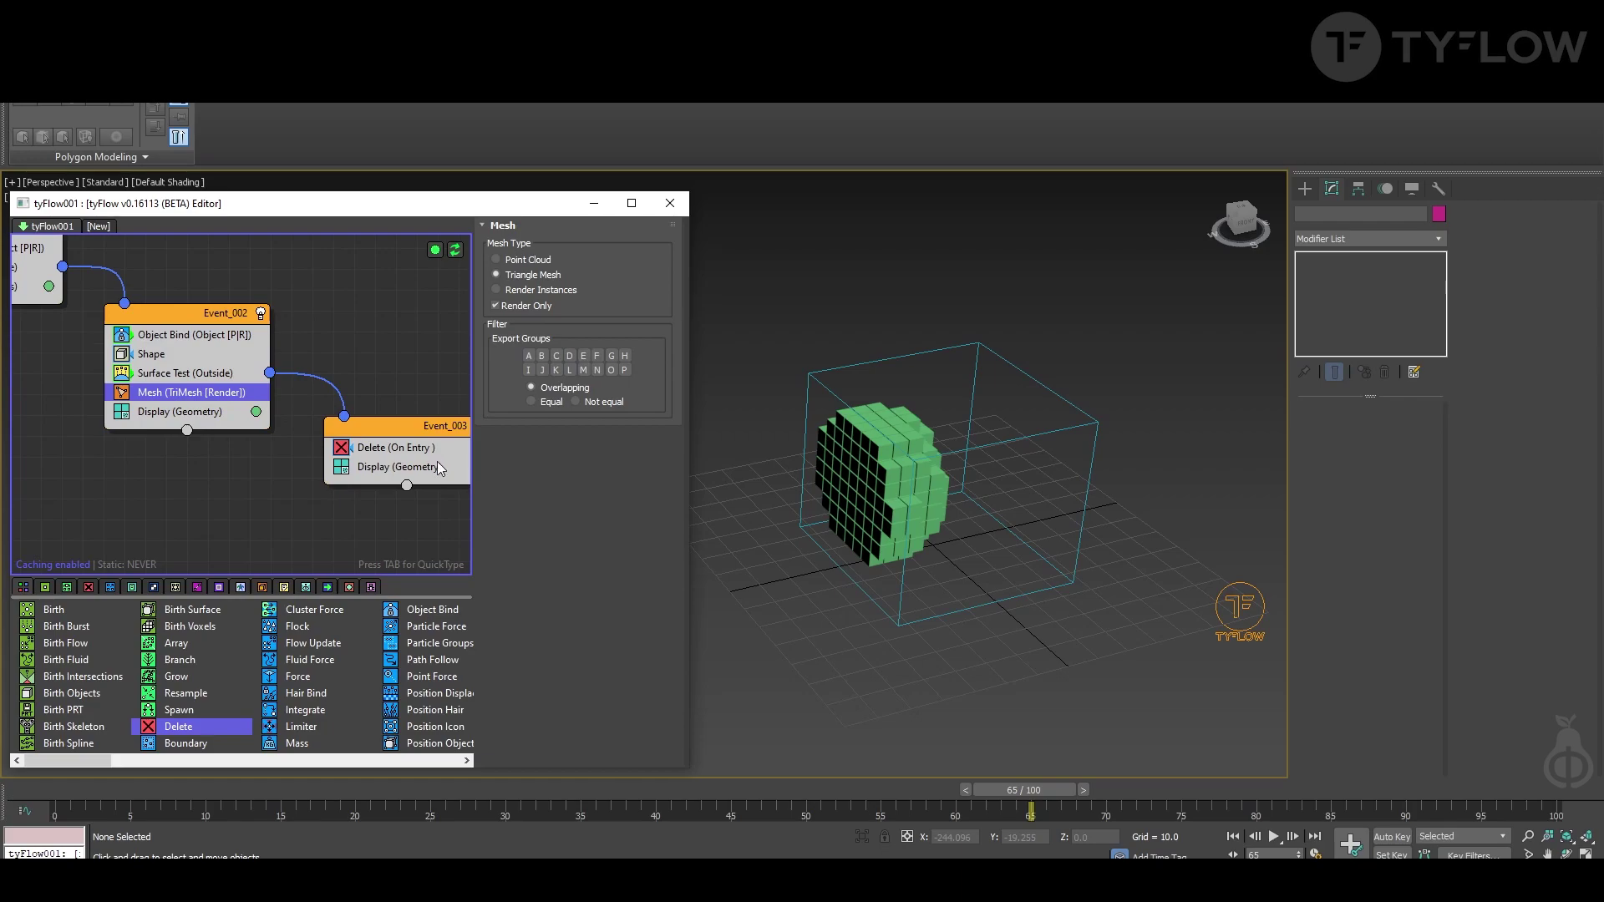
scroll(404, 470, down, 3)
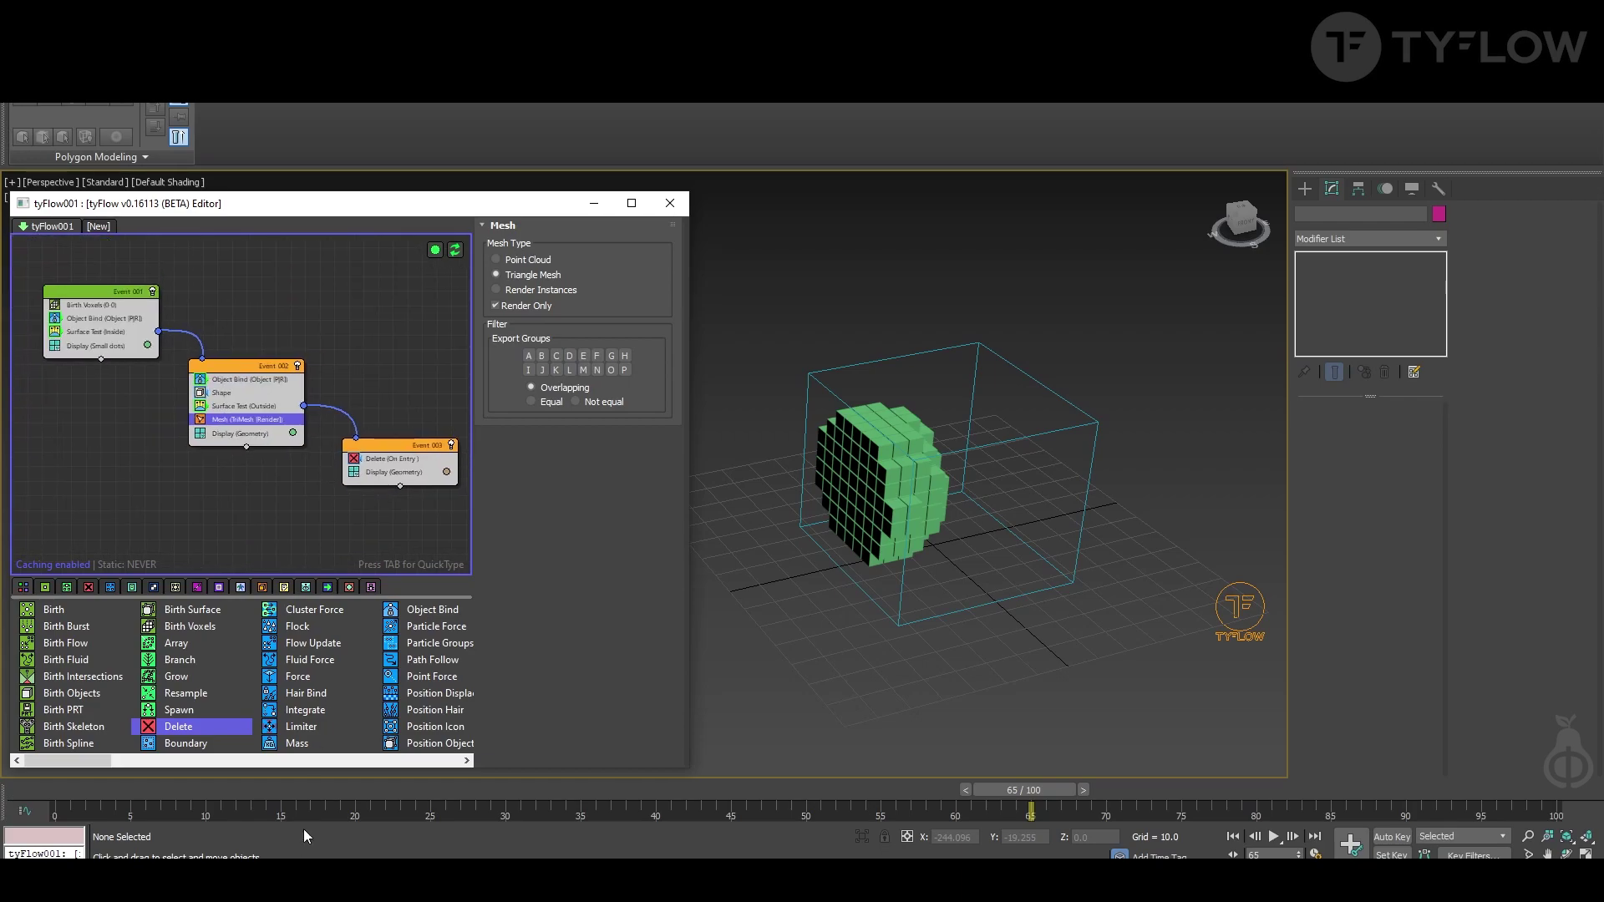
drag(159, 784, 911, 789)
Step back to frame 34, unhide all objects and select the green sphere
drag(919, 858, 587, 856)
right_click(887, 700)
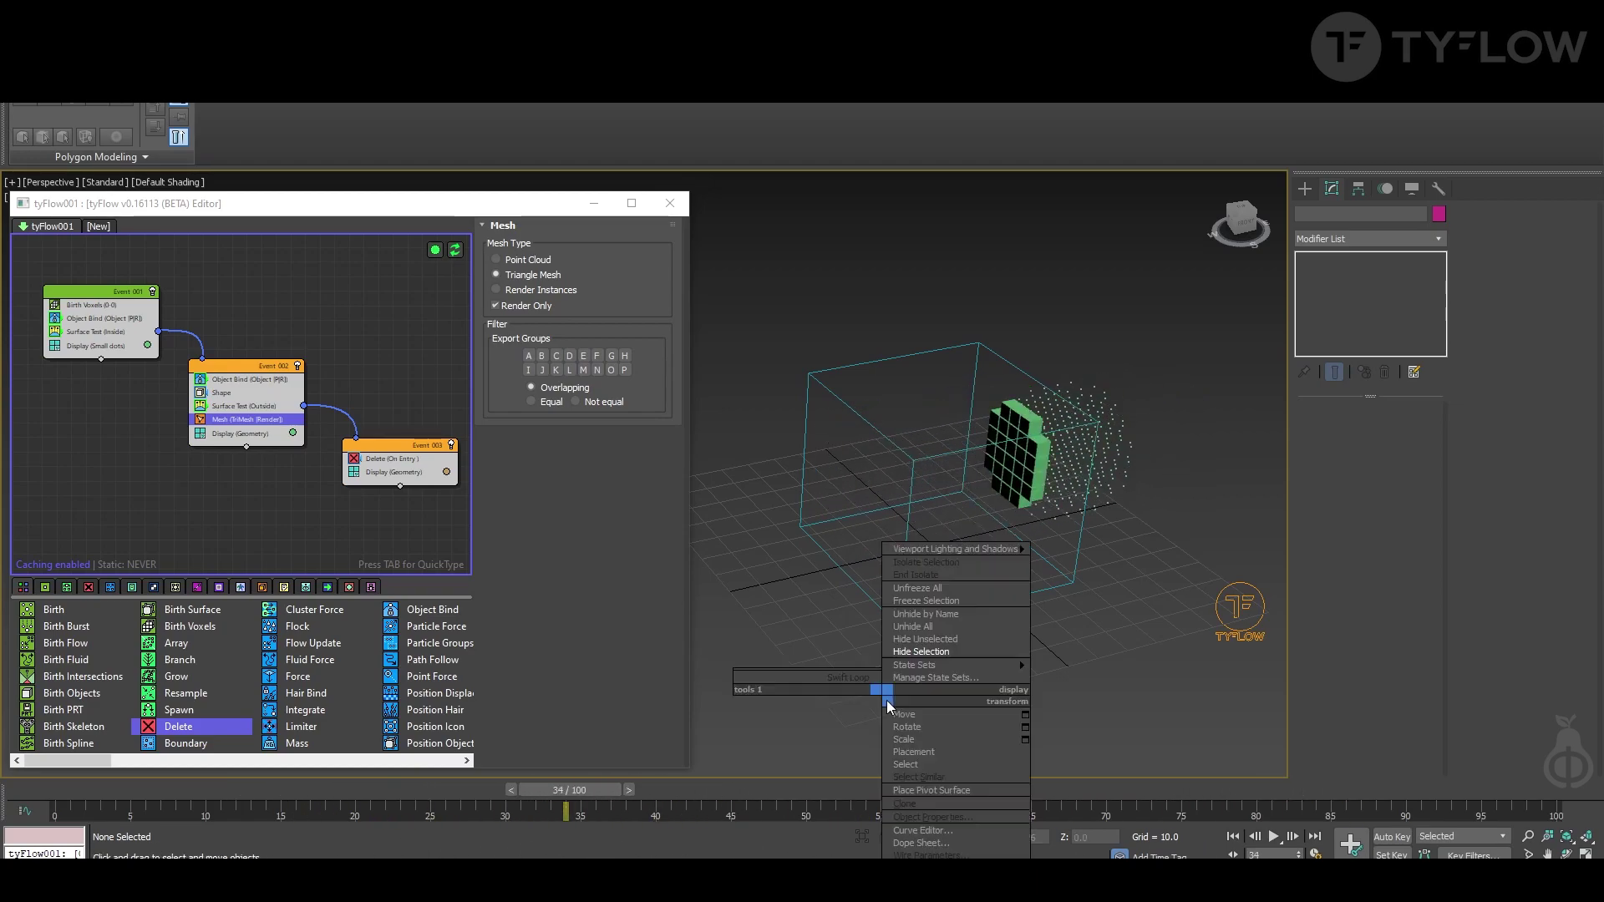
click(933, 628)
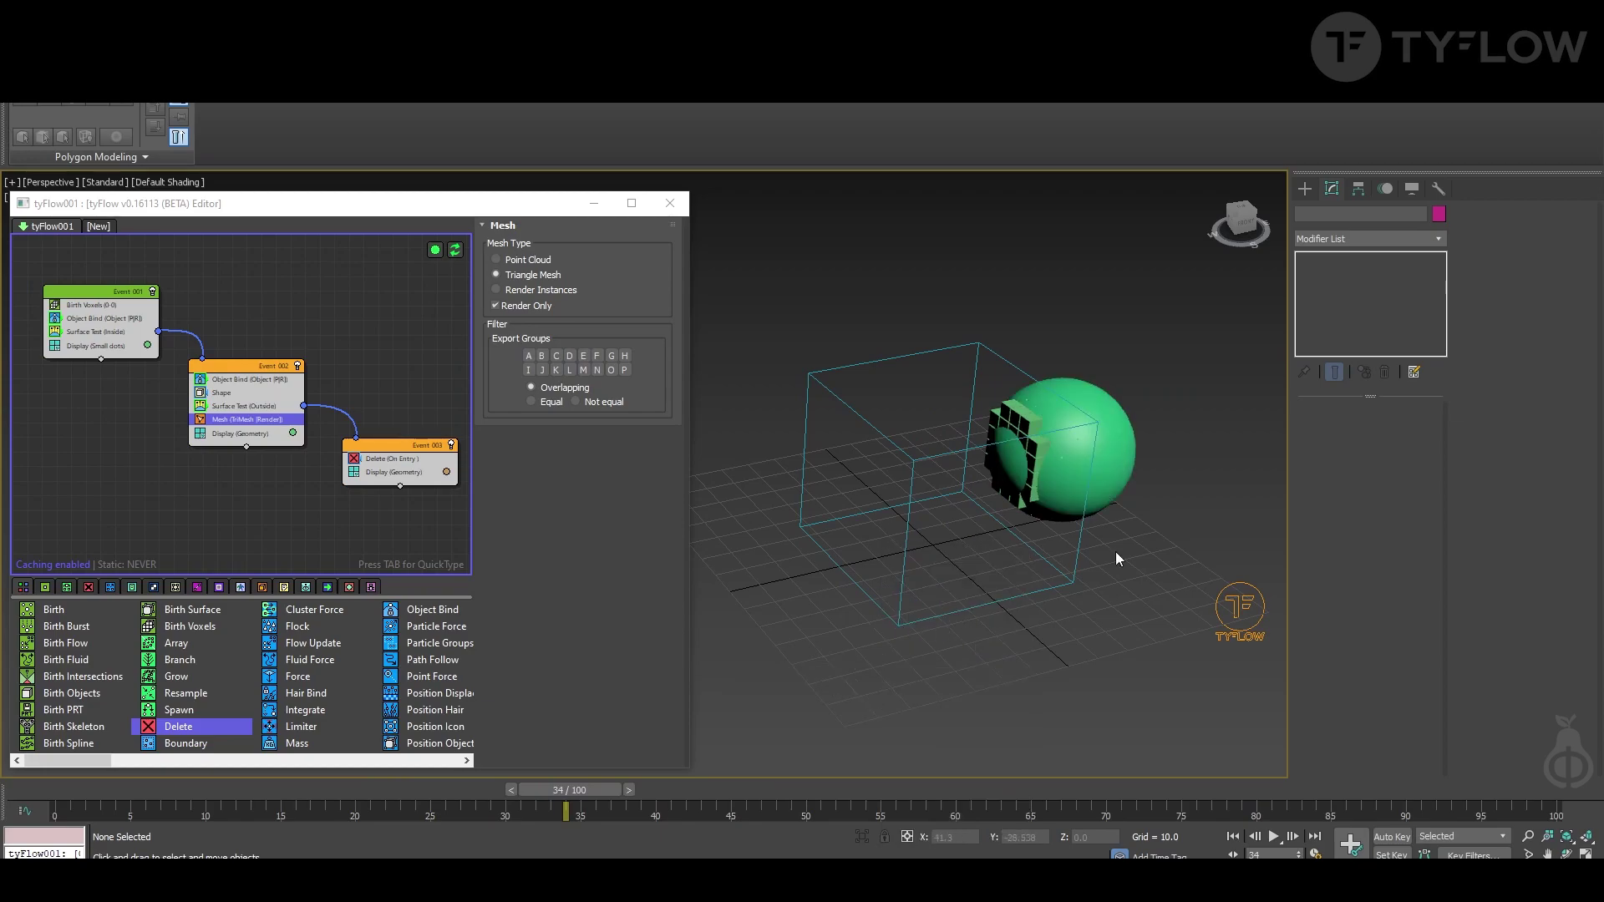
click(1115, 480)
middle_drag(1150, 485, 1103, 505)
mouse_move(1102, 504)
alt+middle_down()
mouse_move(1058, 491)
mouse_move(1100, 485)
alt+middle_up()
scroll(1088, 506, up, 3)
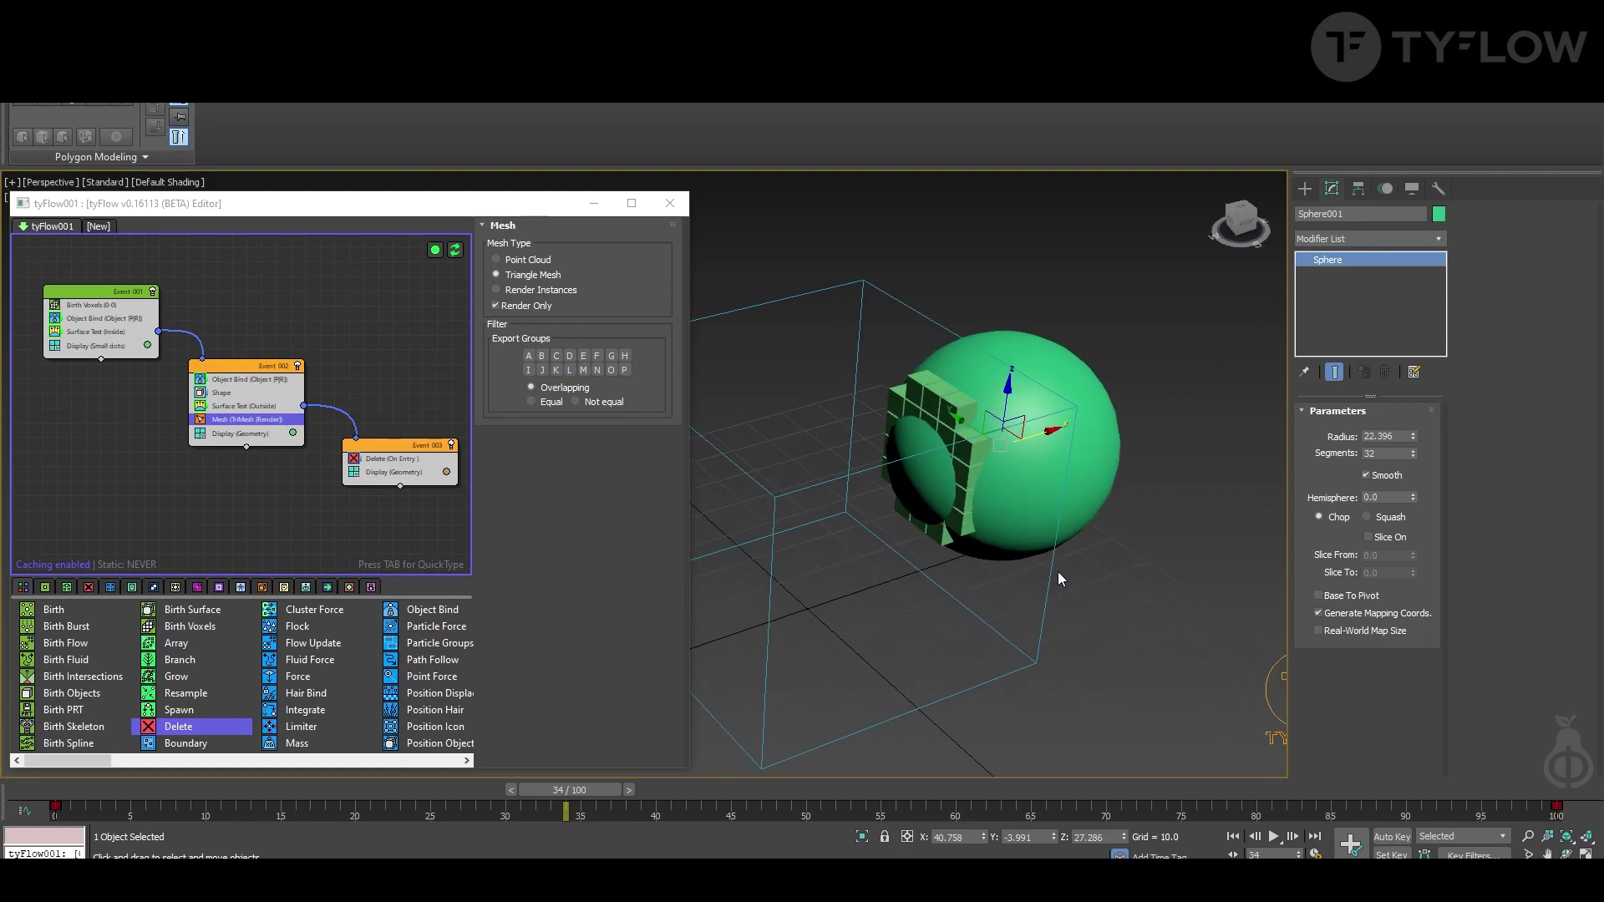
middle_drag(1058, 572, 1073, 558)
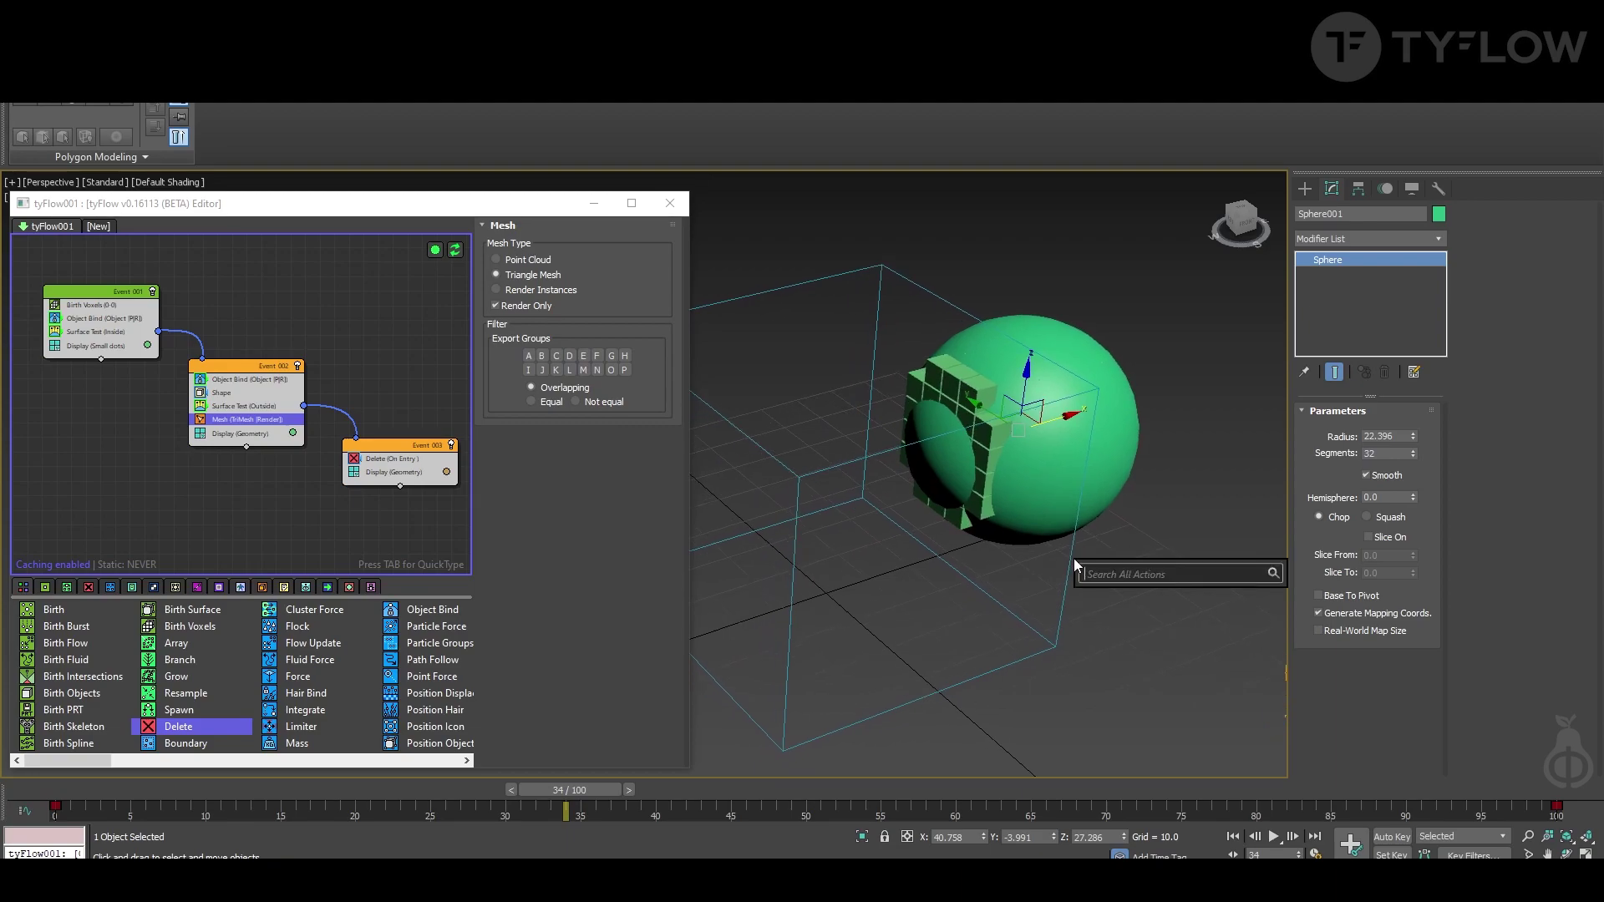
Add a tyBoolean to the sphere that subtracts Box001
text(ty)
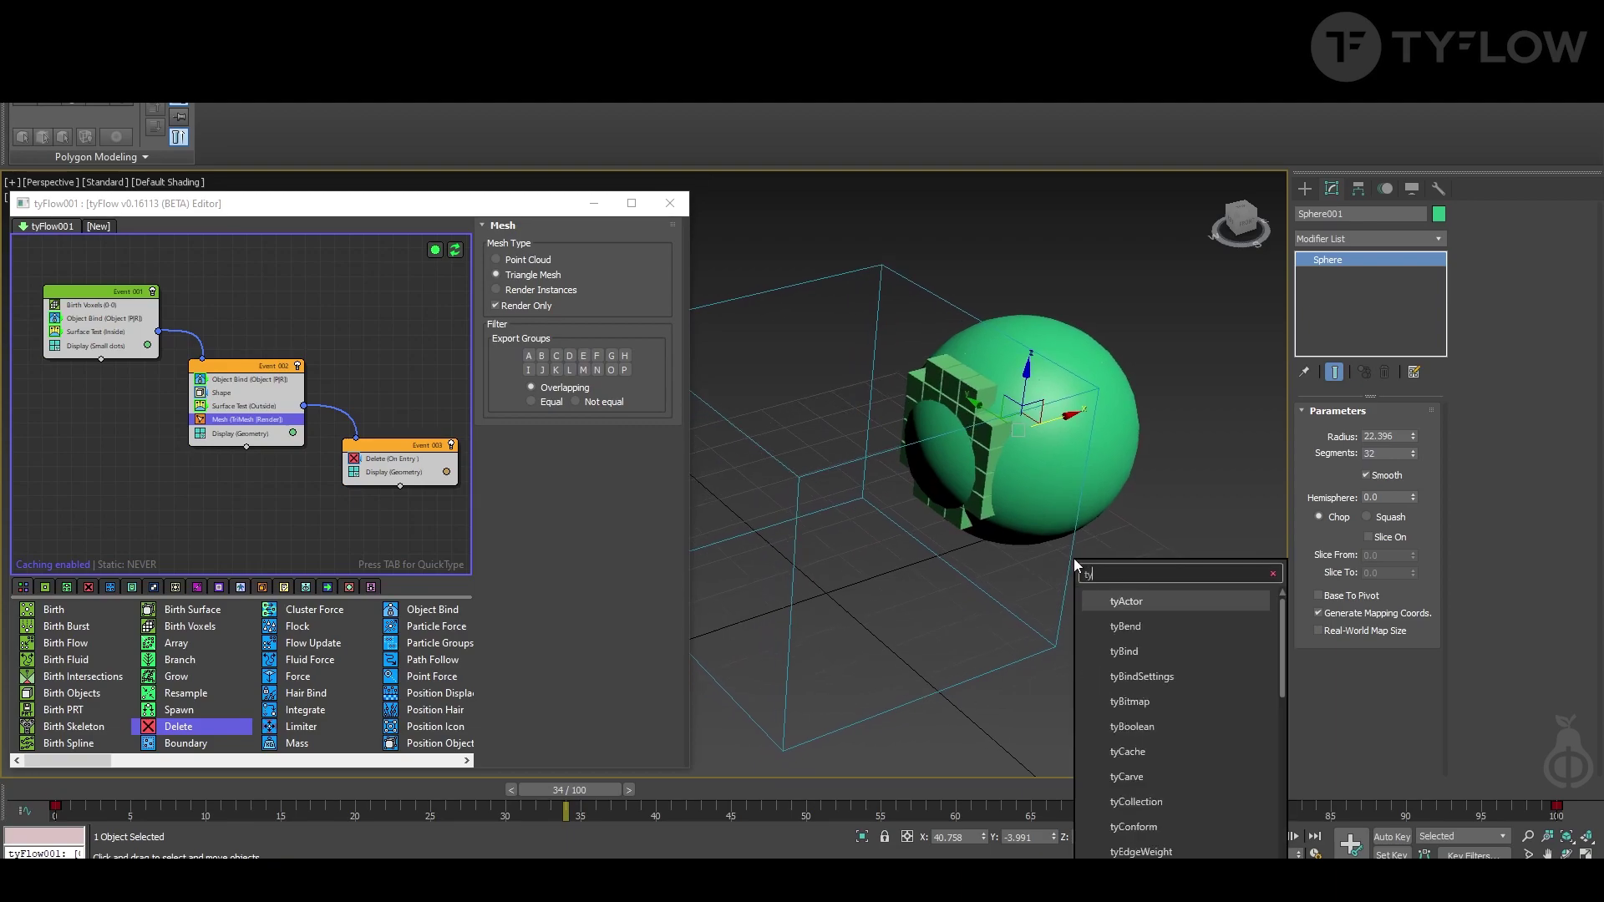
click(1157, 733)
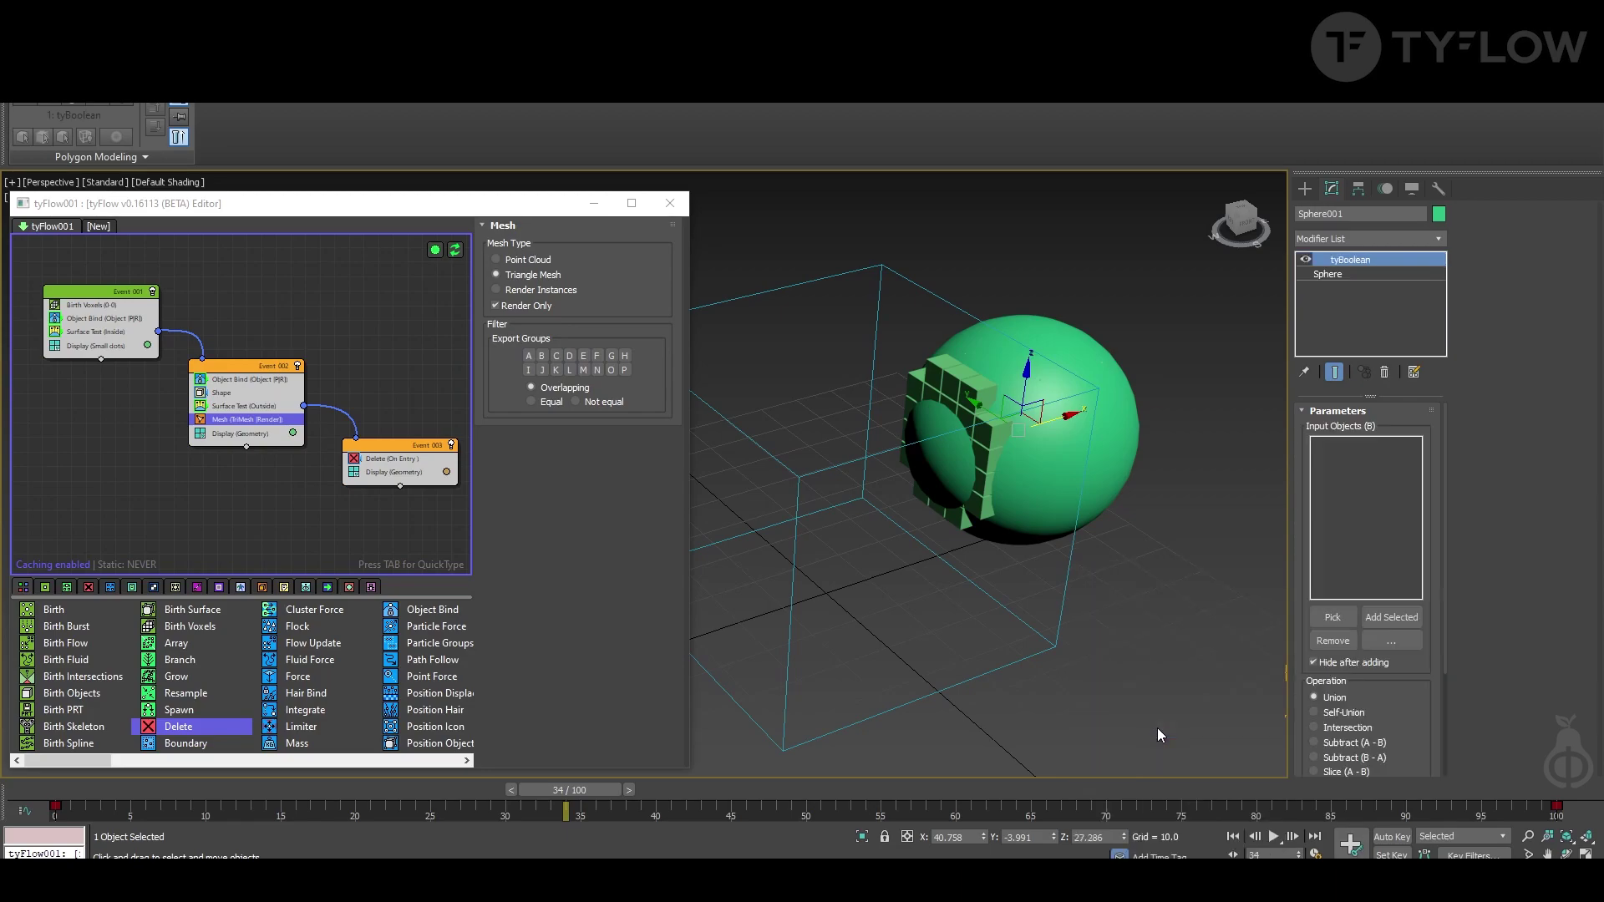
click(1340, 621)
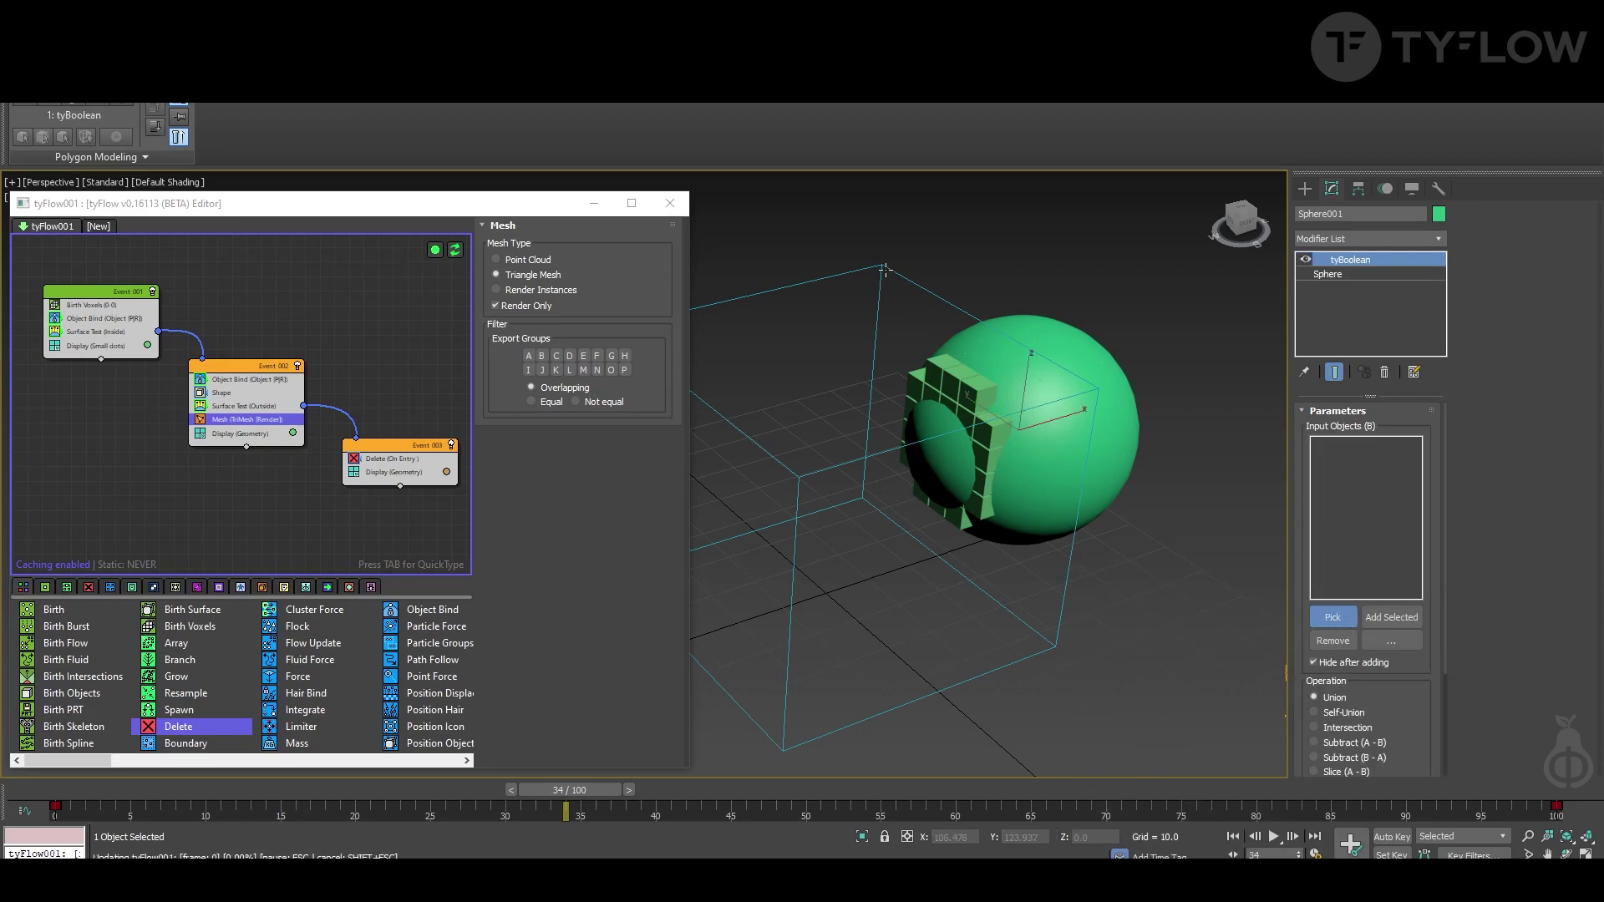
click(885, 270)
scroll(964, 384, down, 3)
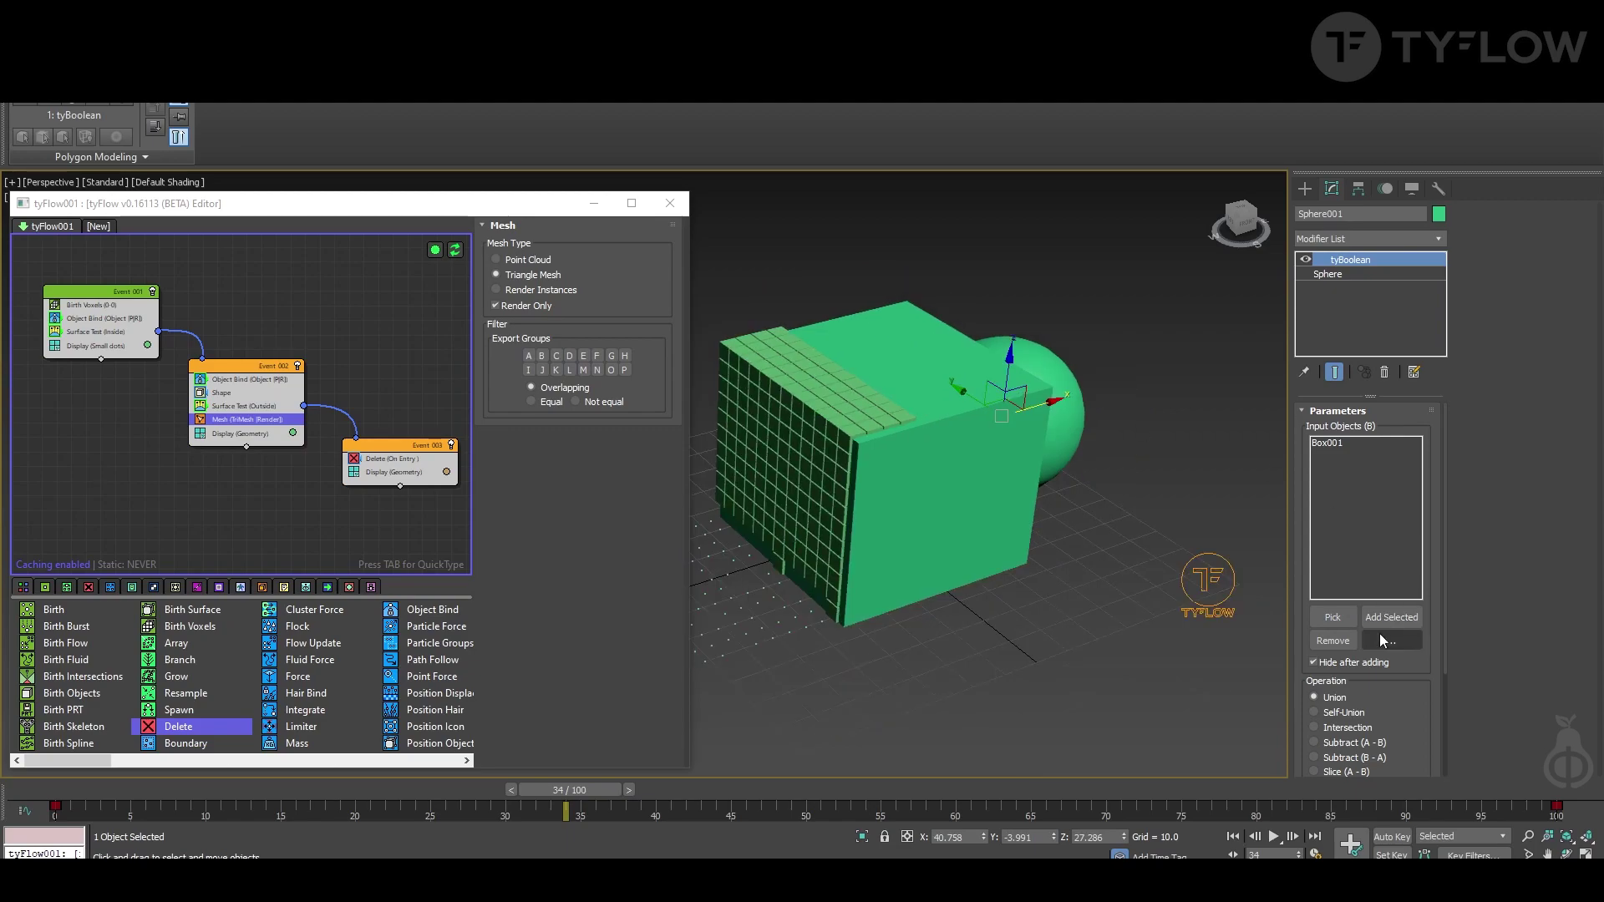
scroll(1357, 708, down, 2)
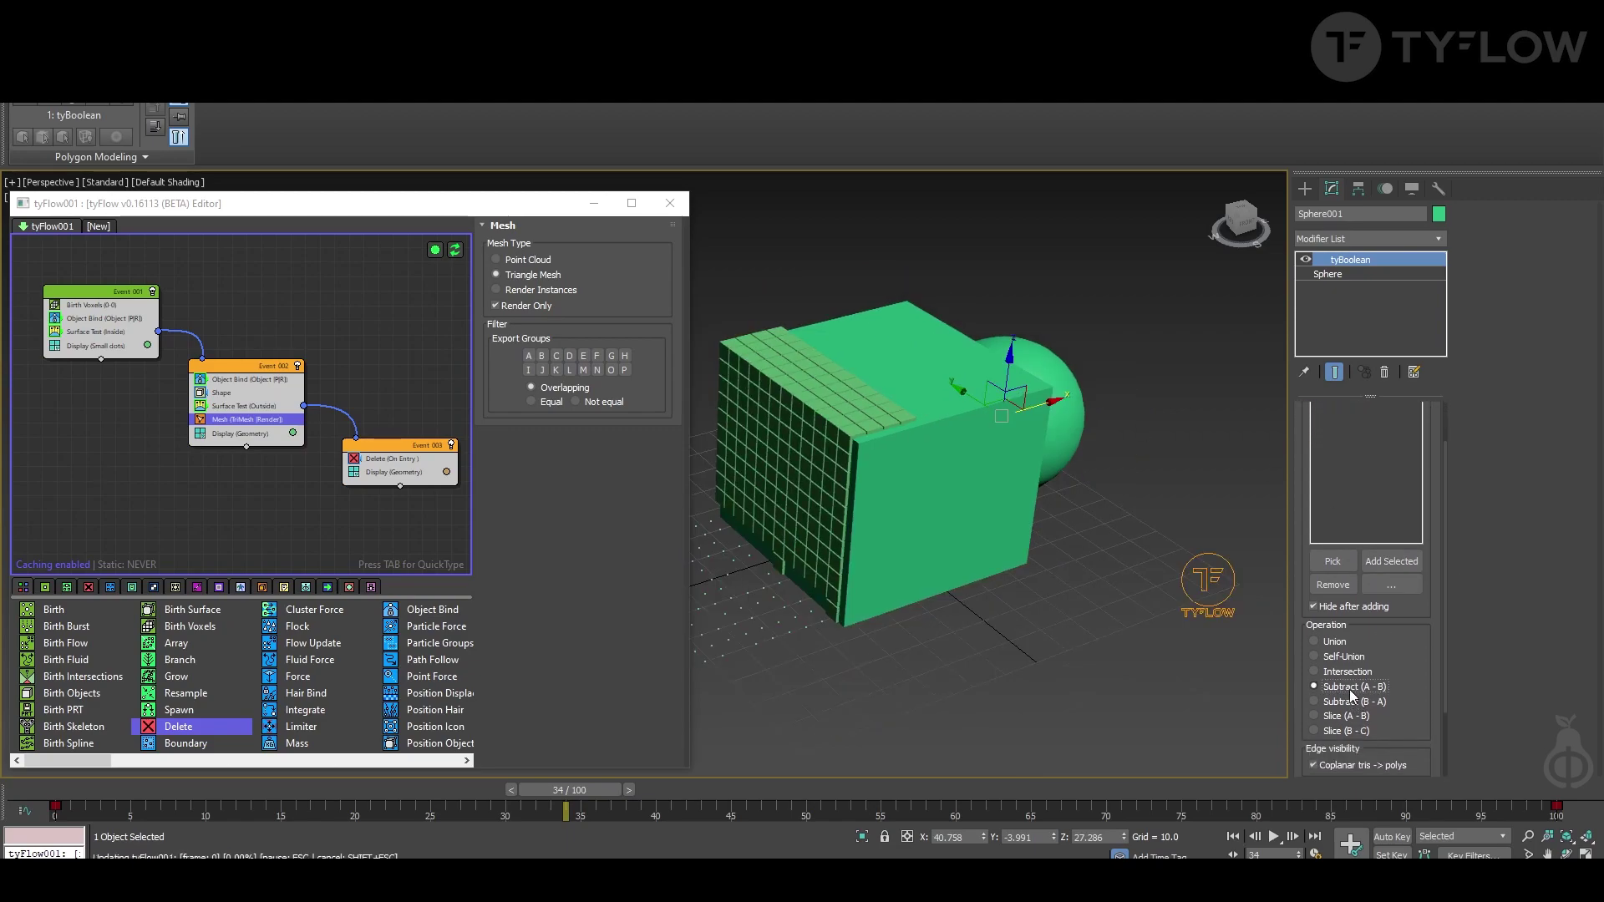
Scrub from frame 0 through 38 to 75 to check the boolean cut
middle_drag(969, 564, 953, 606)
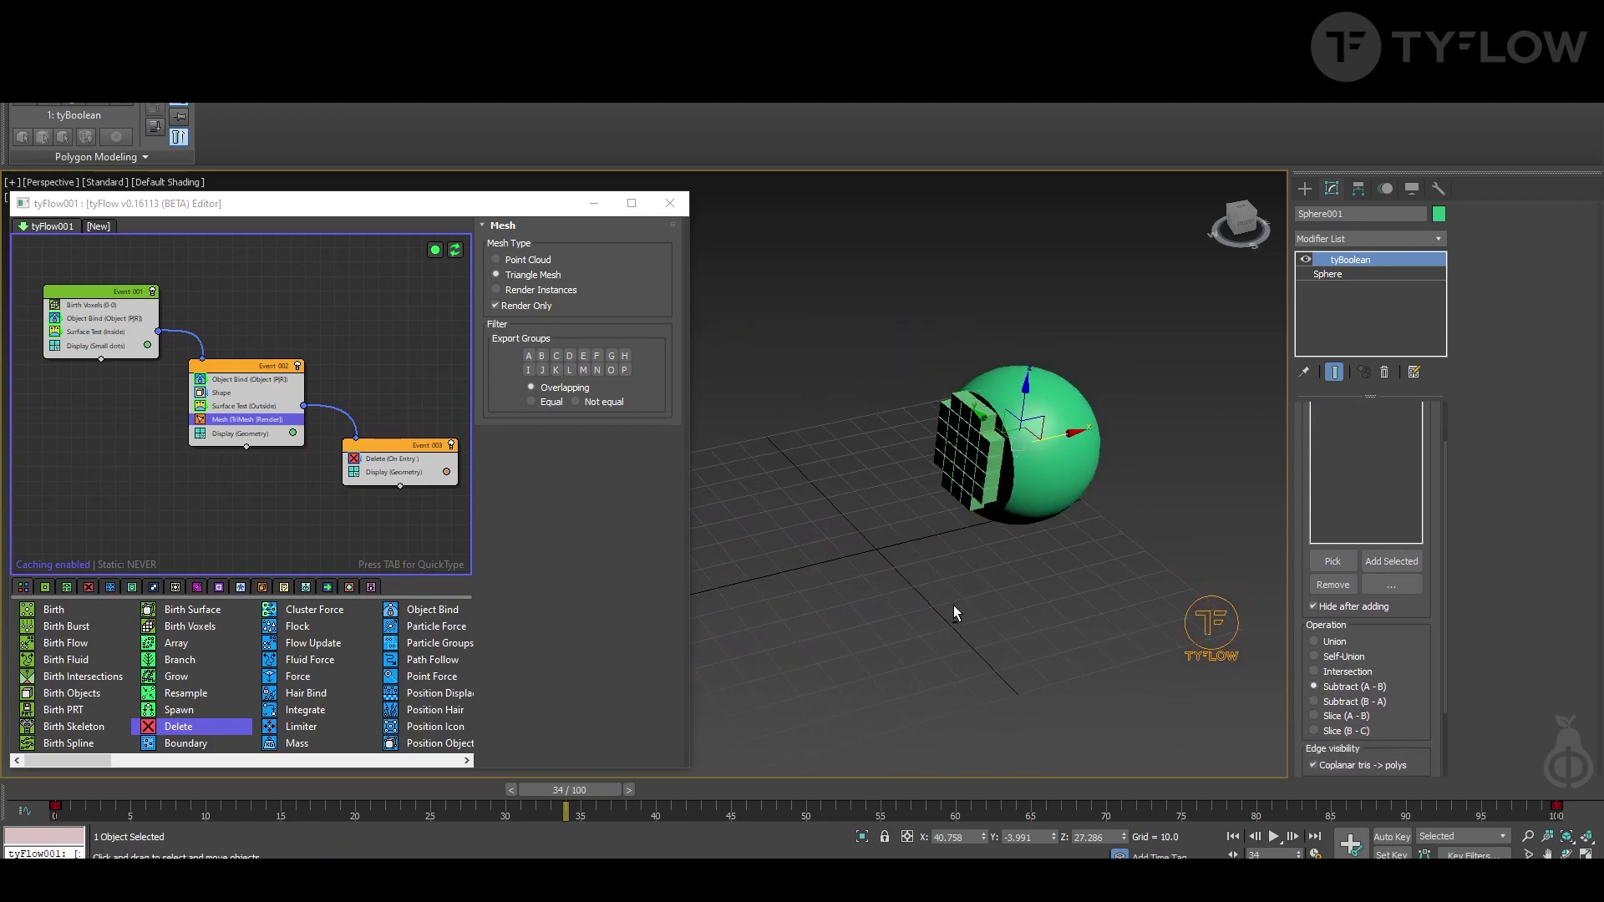
click(153, 776)
drag(112, 789, 1031, 860)
click(1063, 792)
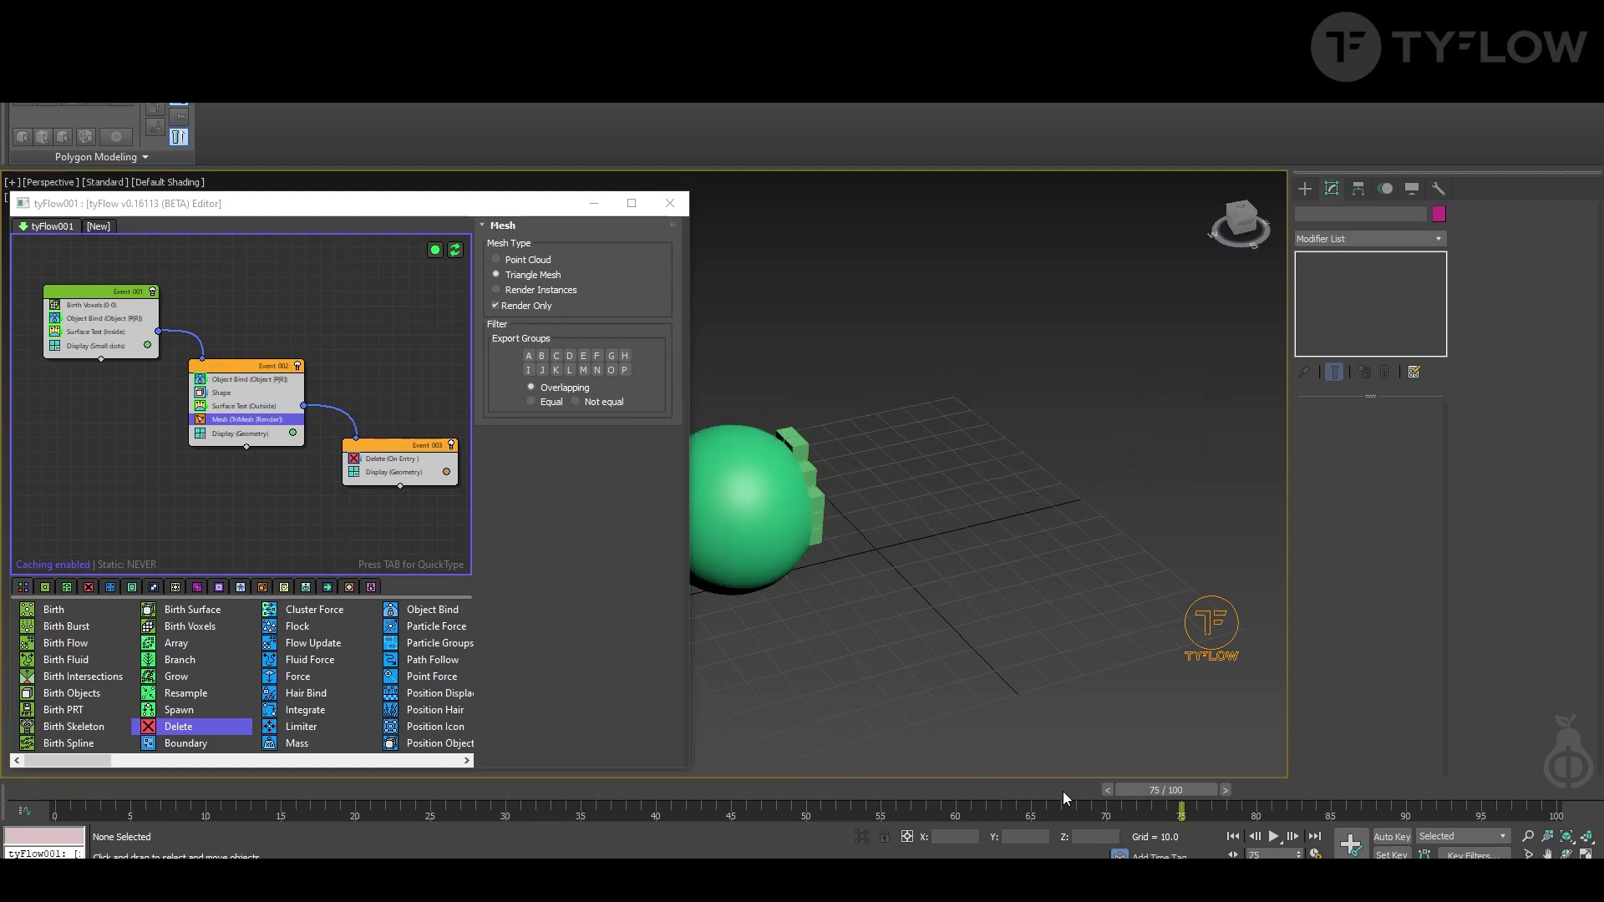
middle_drag(909, 703, 980, 686)
drag(1180, 790, 626, 827)
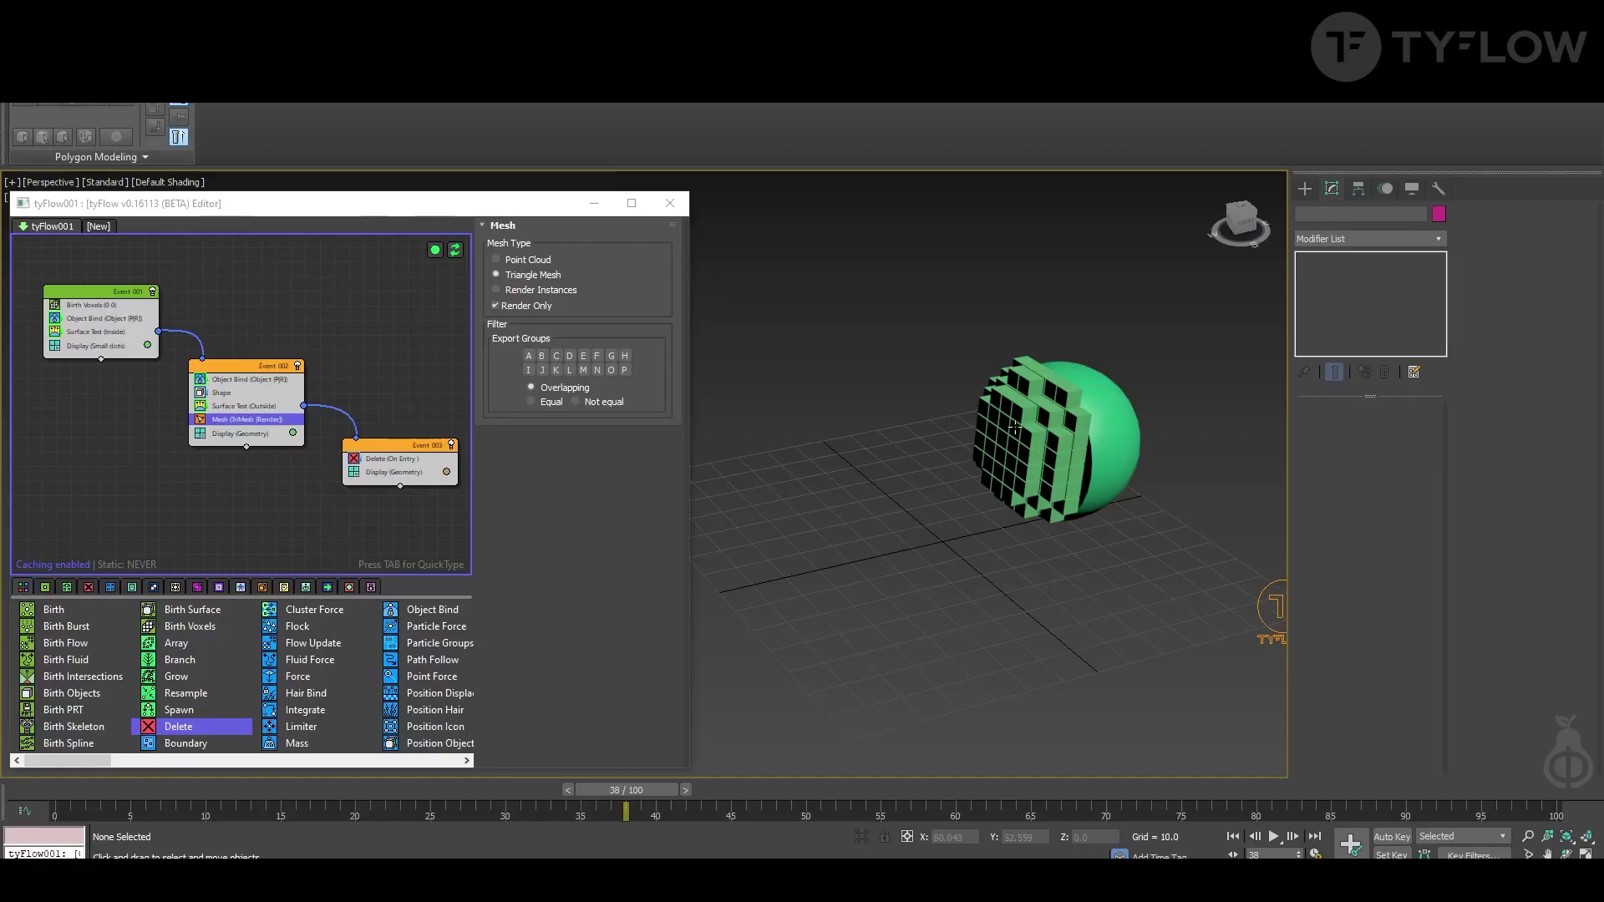
click(1019, 425)
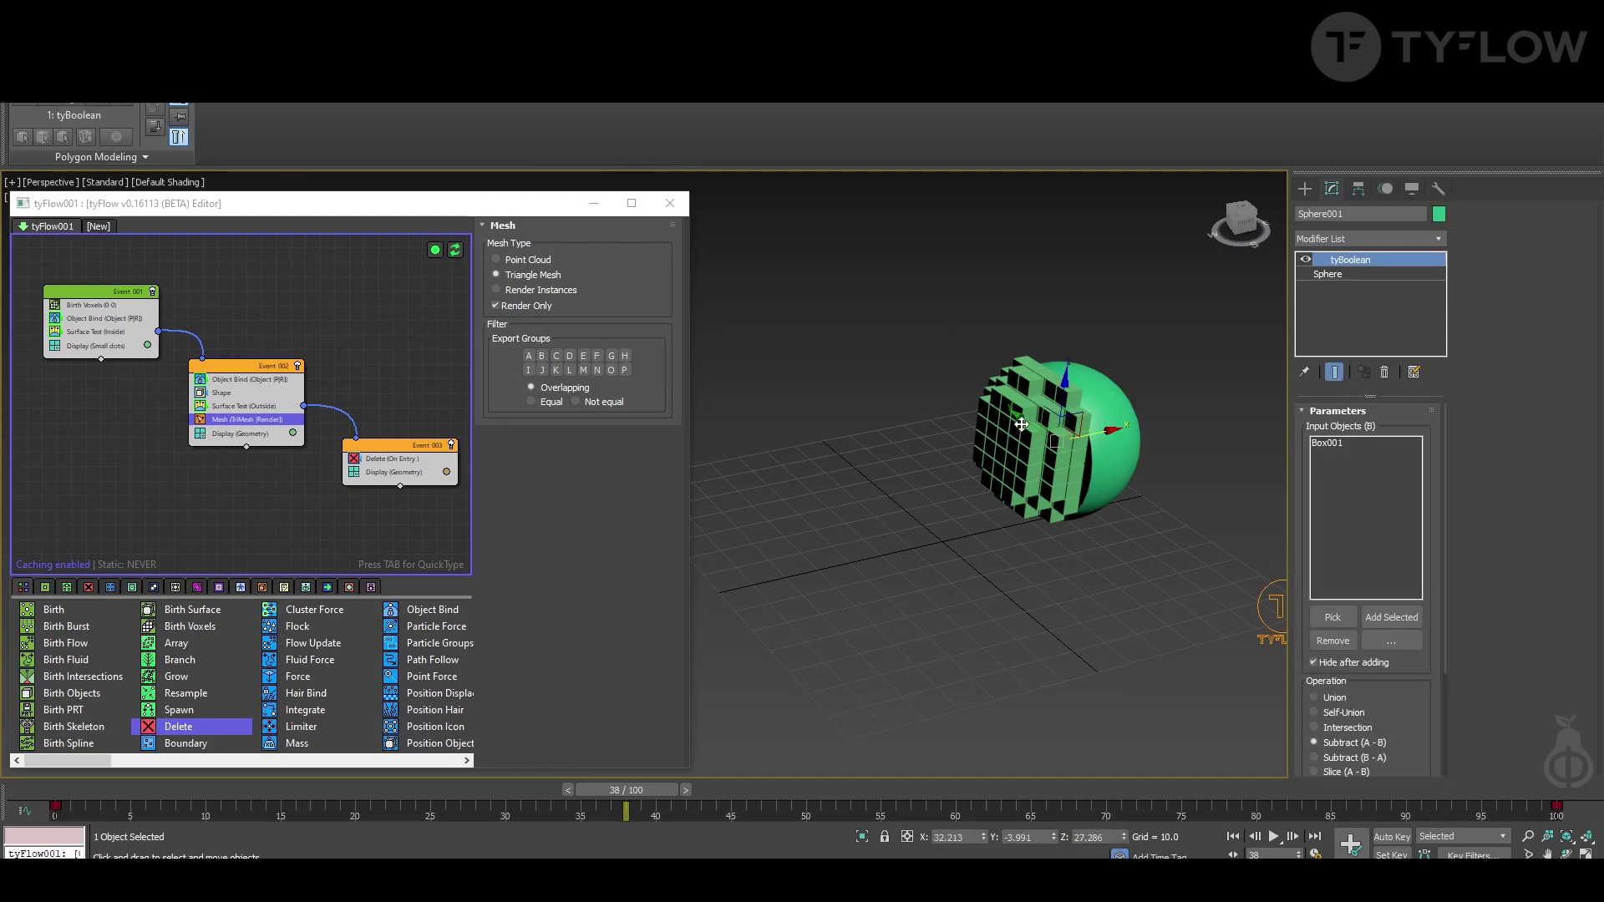
drag(269, 788, 641, 838)
drag(244, 363, 243, 356)
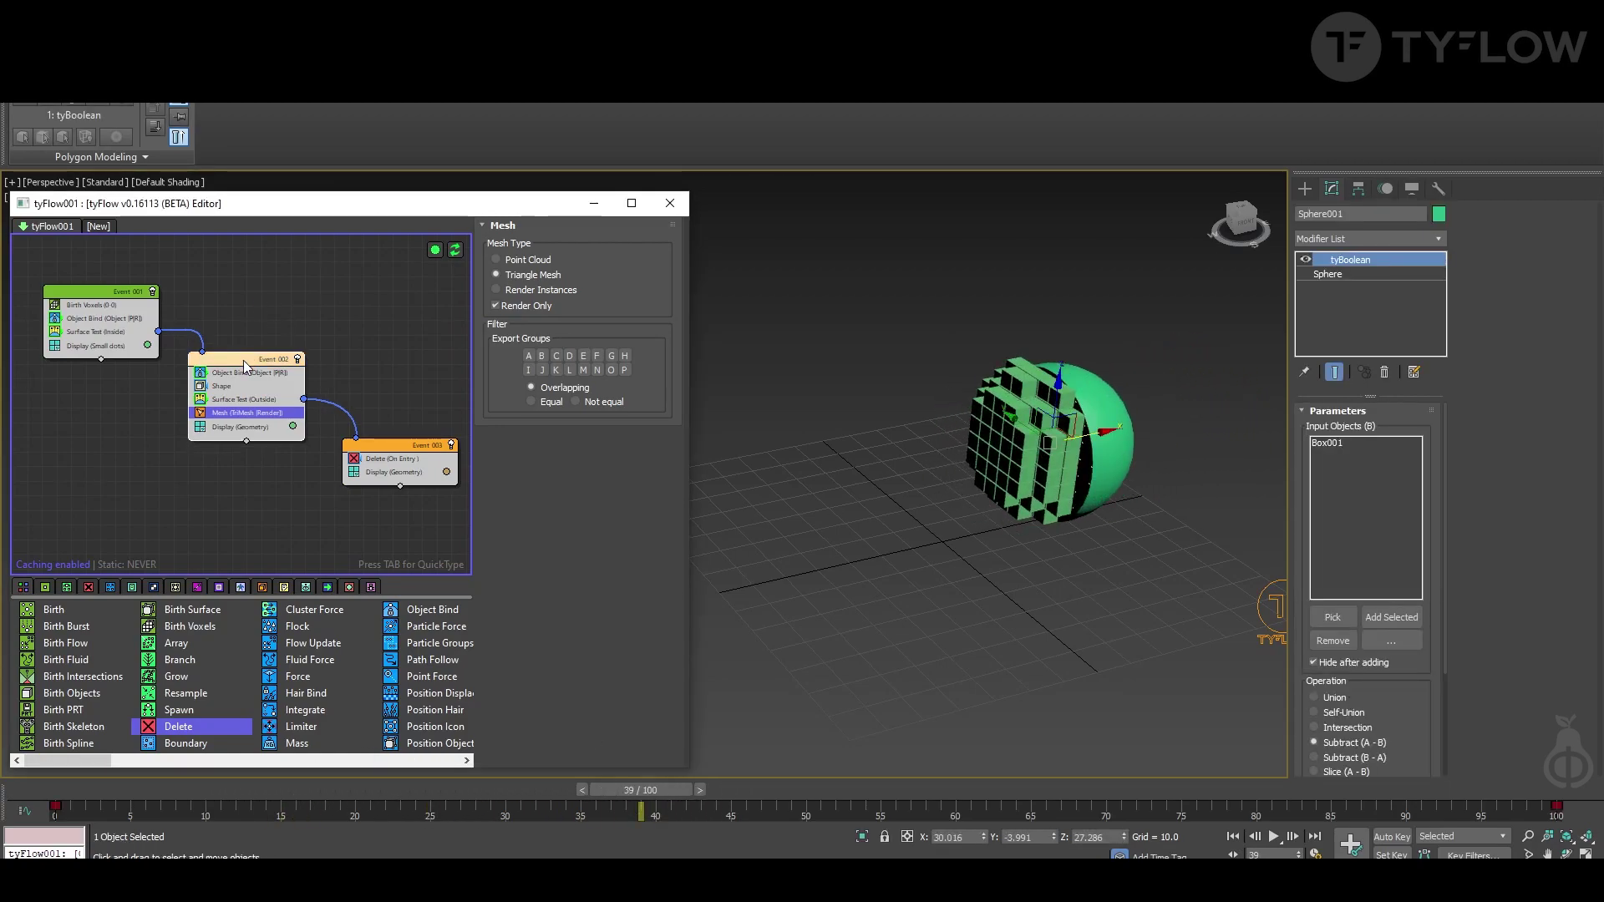
scroll(249, 455, up, 1)
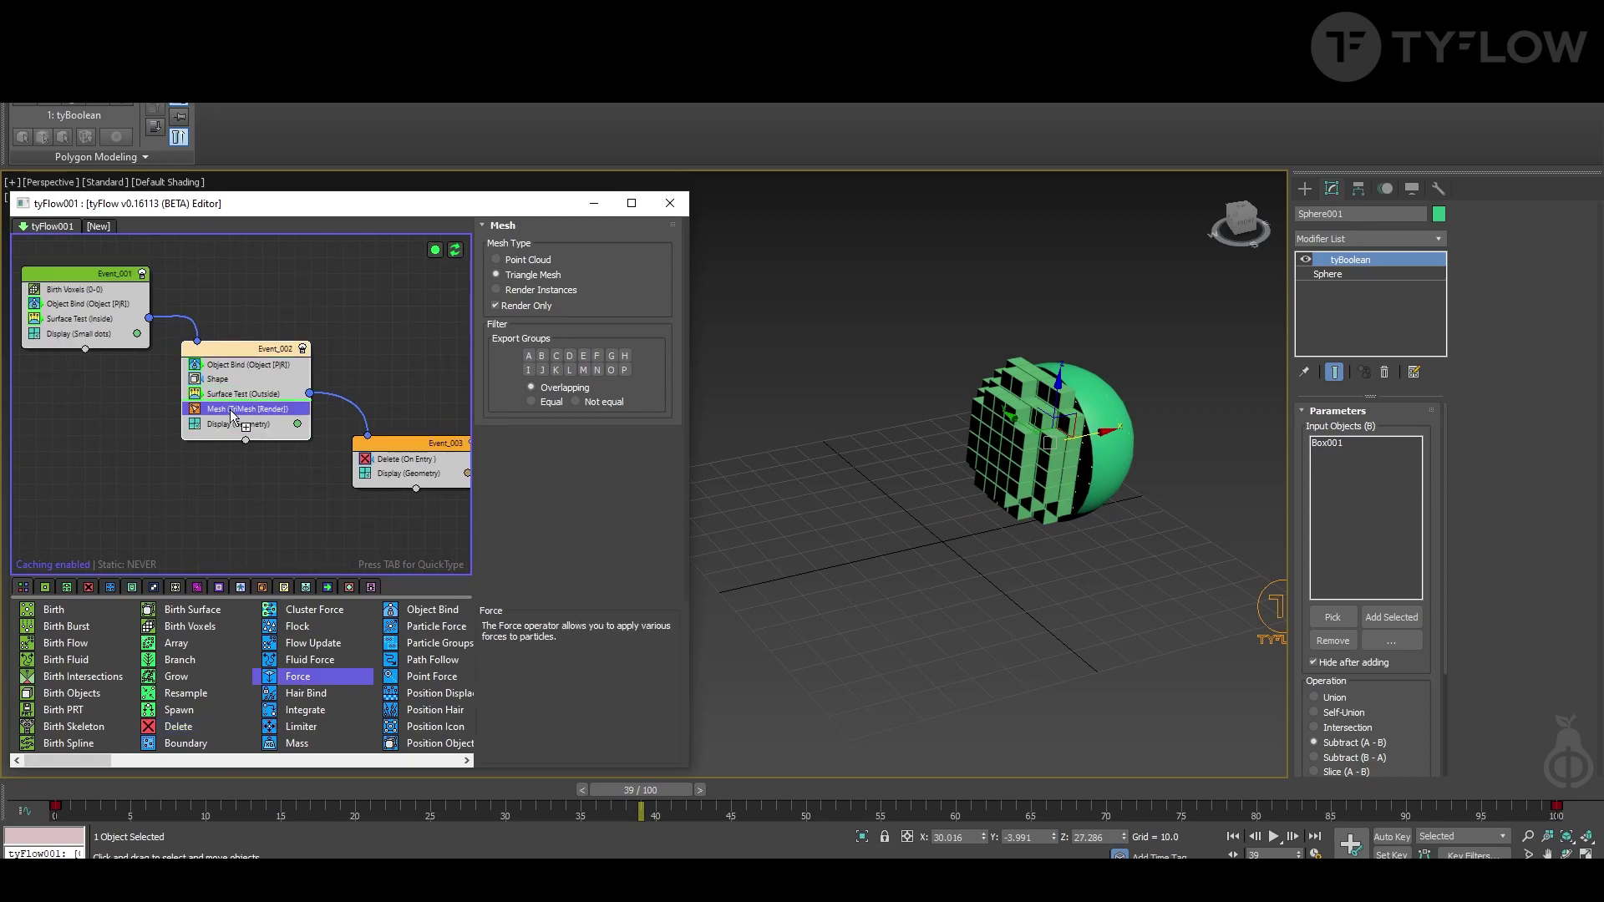
Add Force and PhysX Shape operators into Event_002 above the Mesh operator
drag(229, 409, 229, 409)
scroll(80, 694, down, 5)
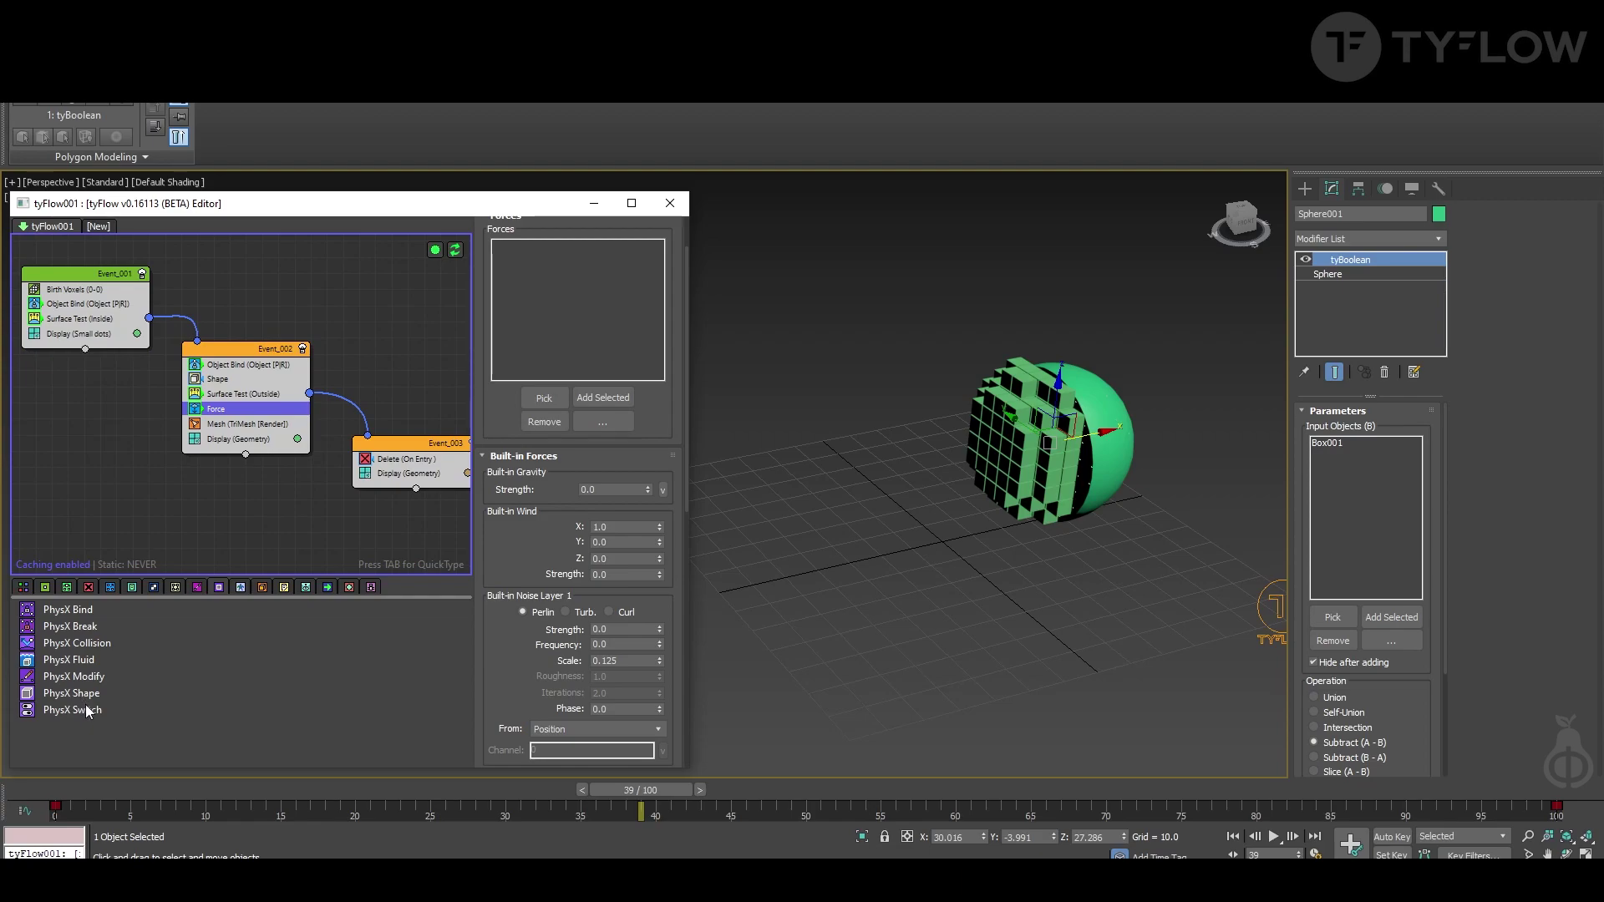
drag(80, 695, 221, 409)
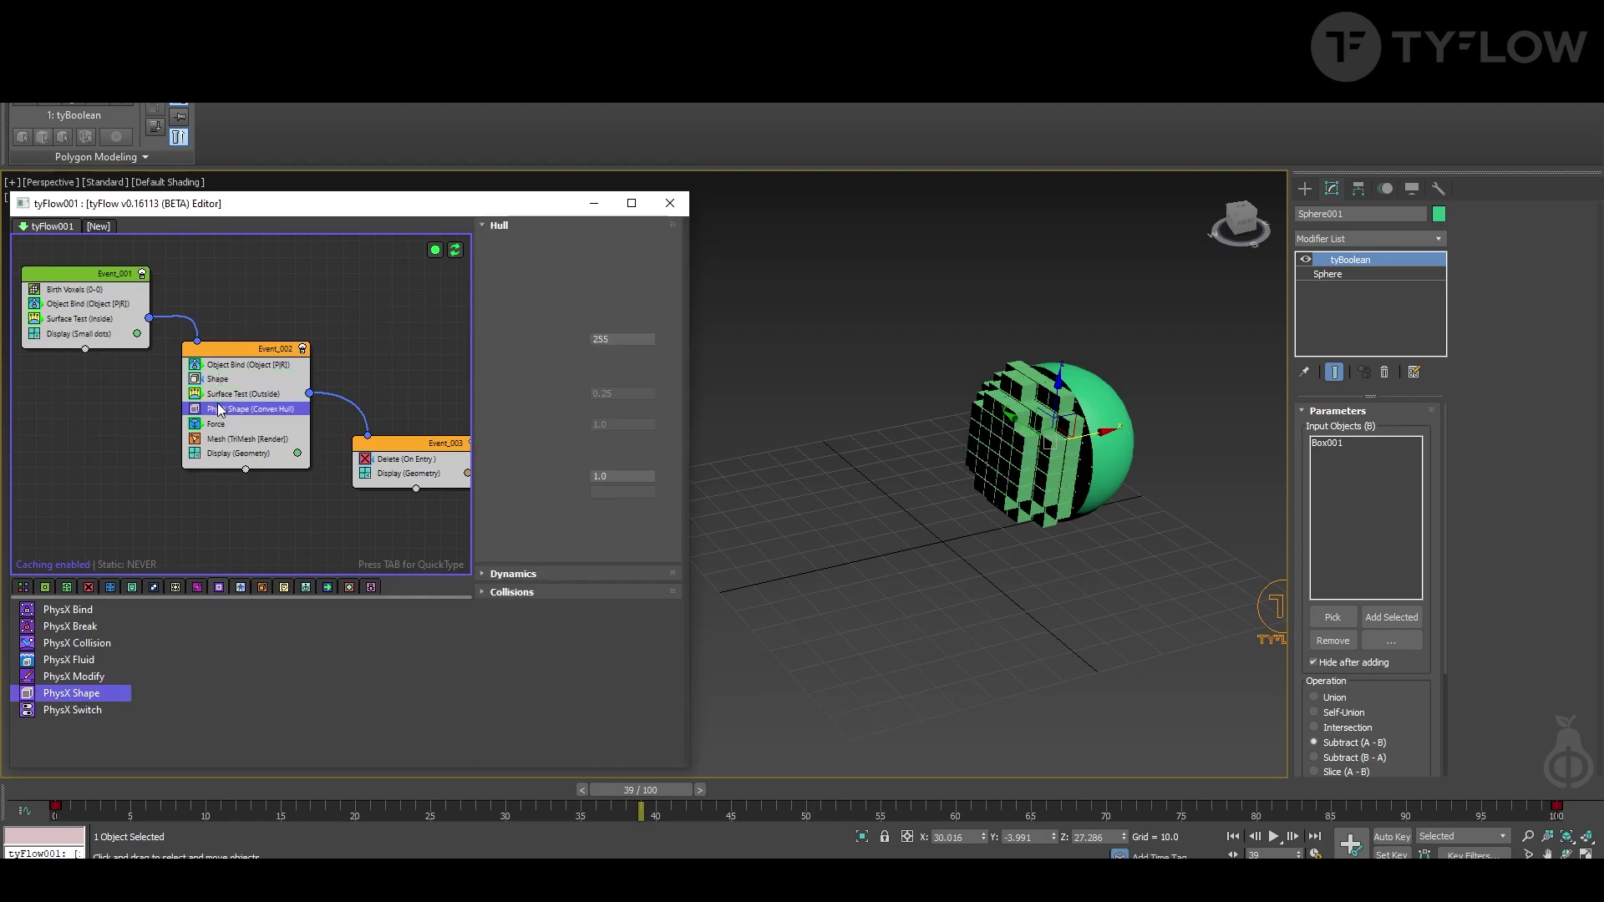
Set the Force's built-in gravity to -10 and scrub to frame 48 to watch the cubes fall
drag(193, 790, 784, 835)
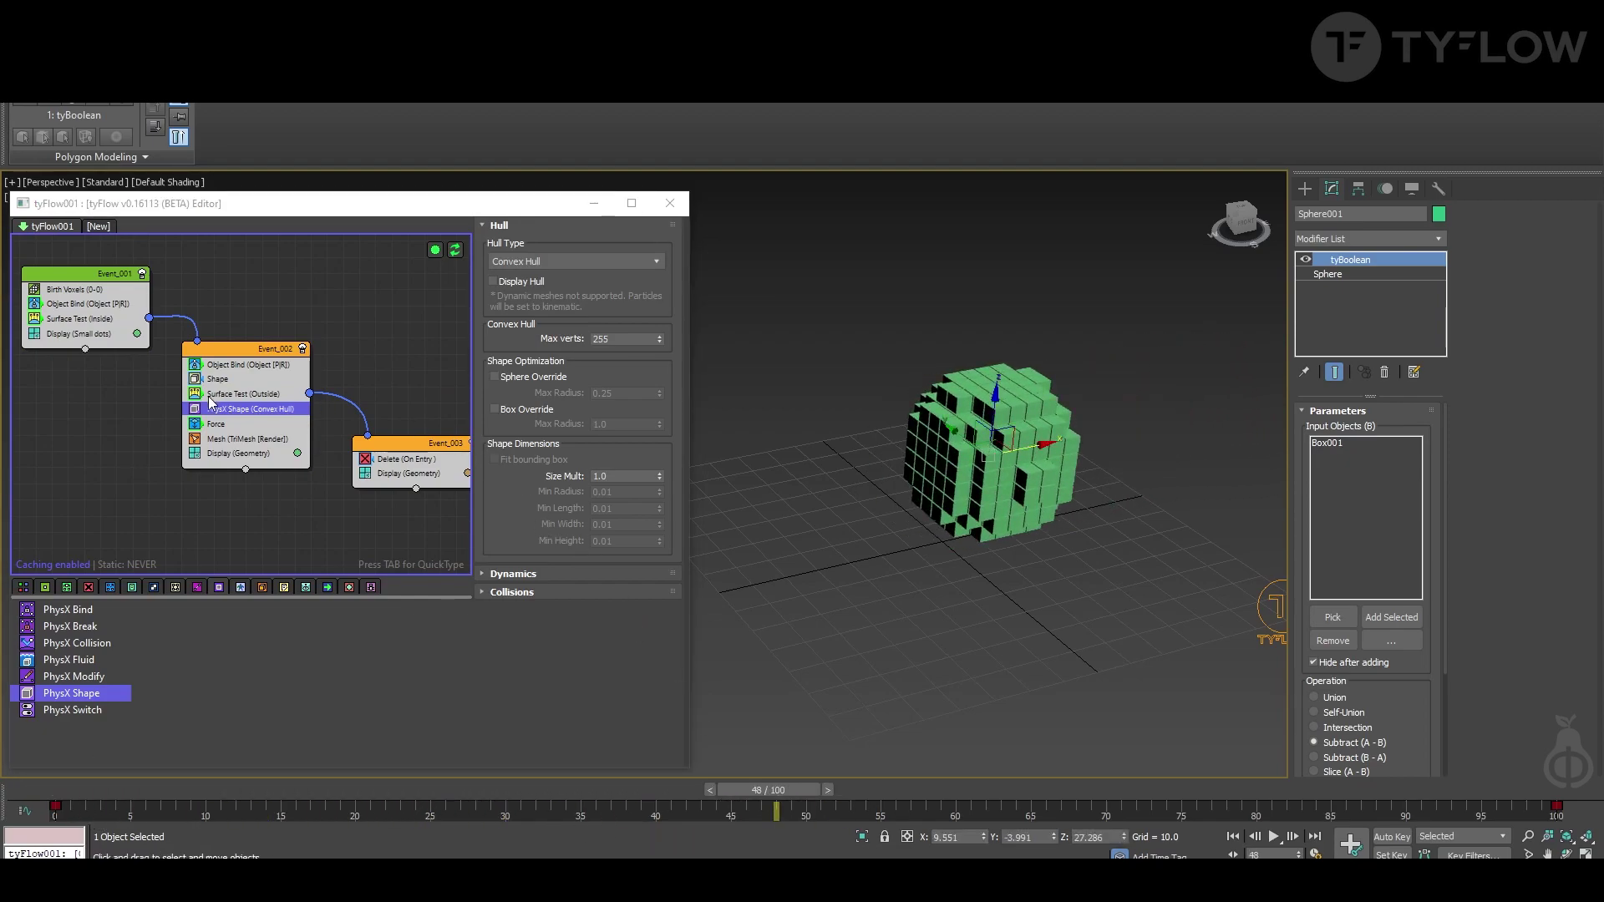
click(234, 422)
scroll(613, 556, down, 5)
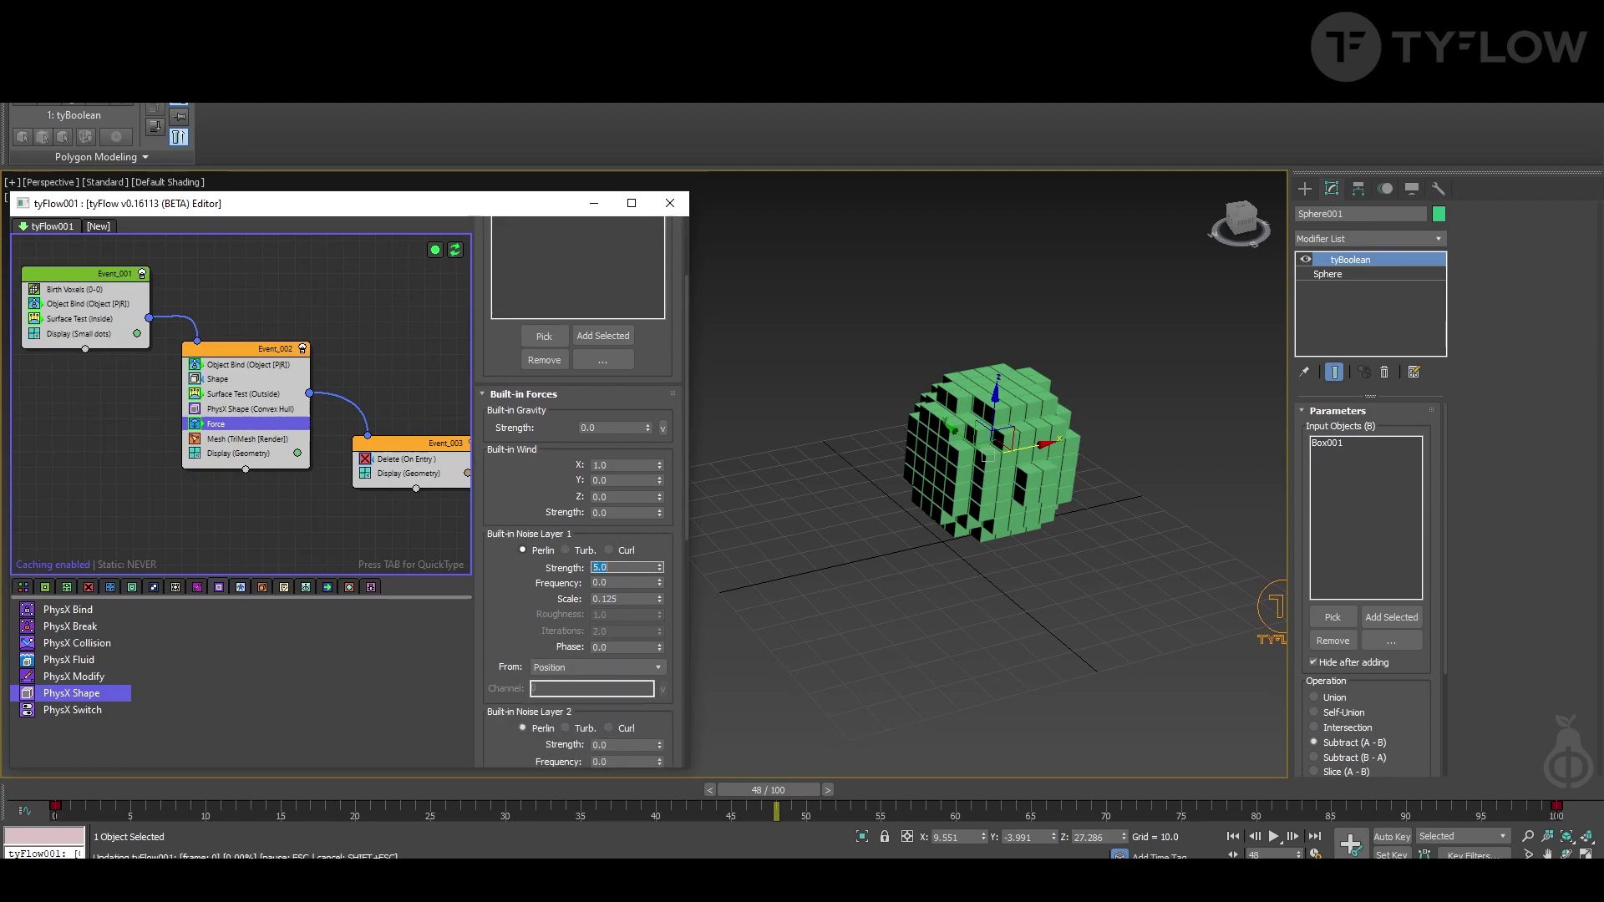
drag(201, 792, 763, 852)
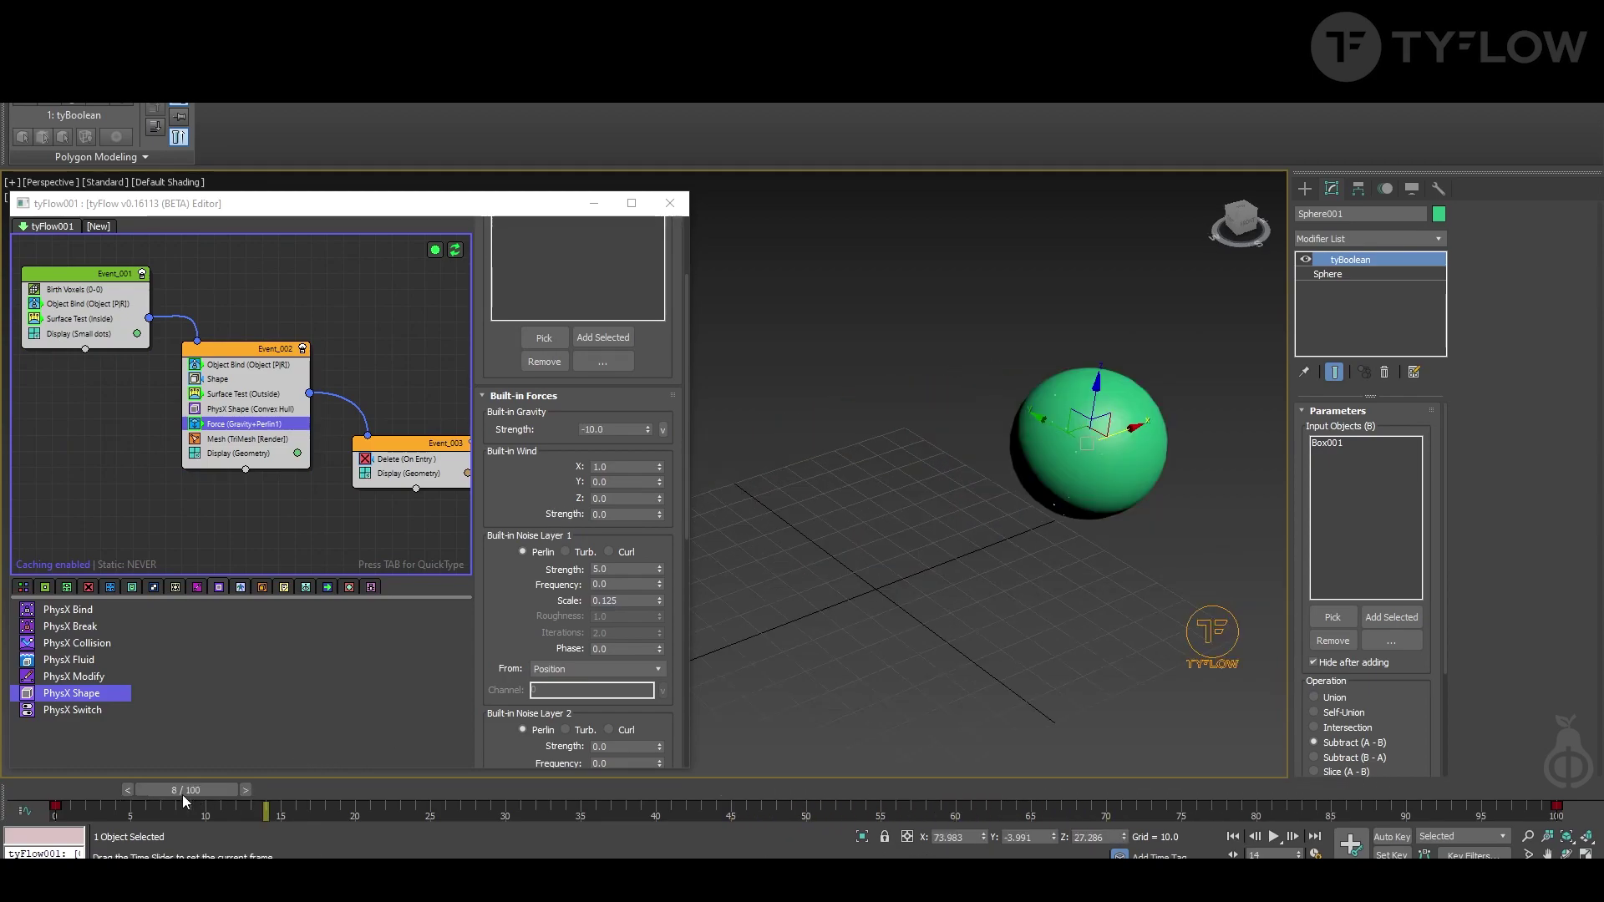
drag(185, 800, 630, 820)
Switch to the Instagram window in Chrome and close the voxel-sphere post overlay
mouse_move(471, 885)
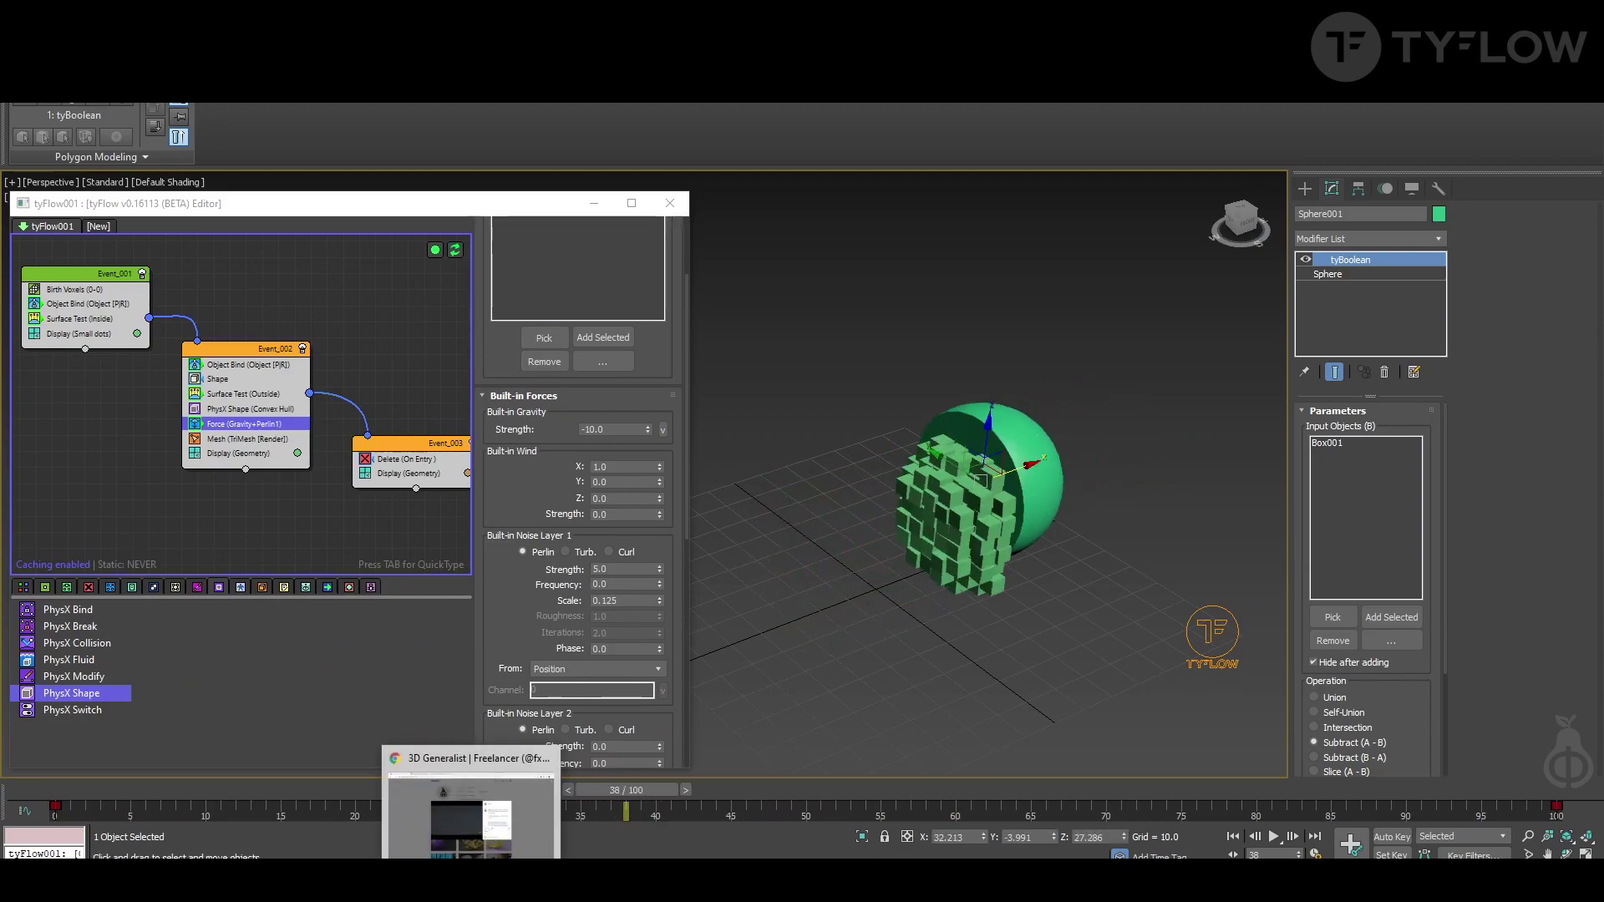
click(458, 789)
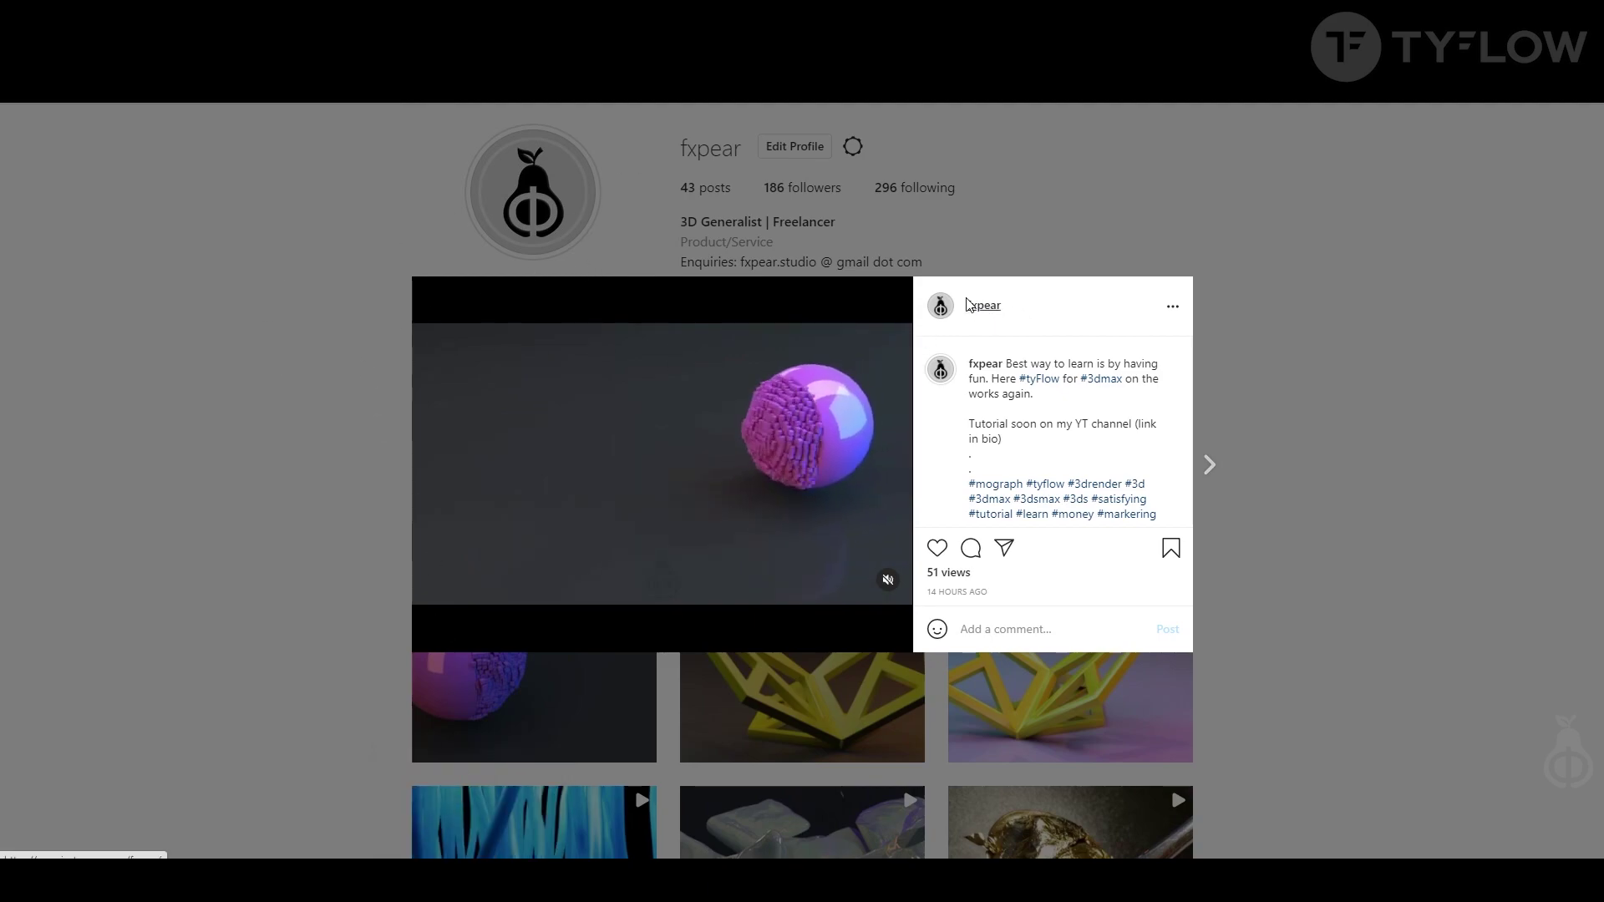
click(315, 386)
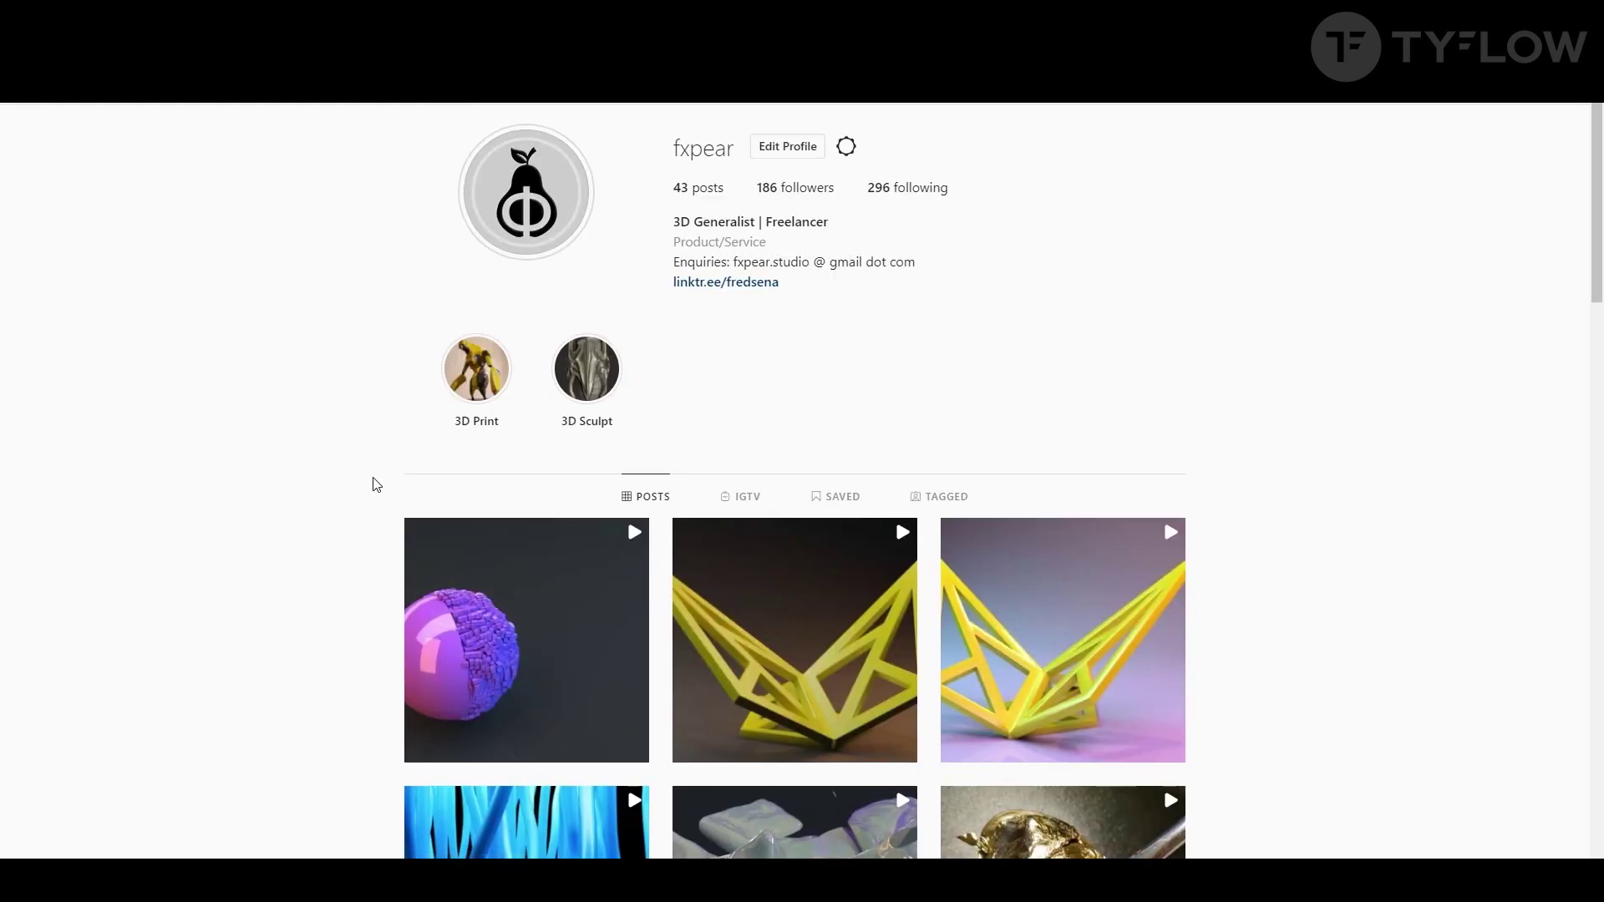
Scroll through the profile's grid of 3D render posts and back to the top
scroll(375, 490, down, 3)
scroll(375, 490, down, 3)
scroll(375, 491, up, 4)
scroll(376, 490, down, 10)
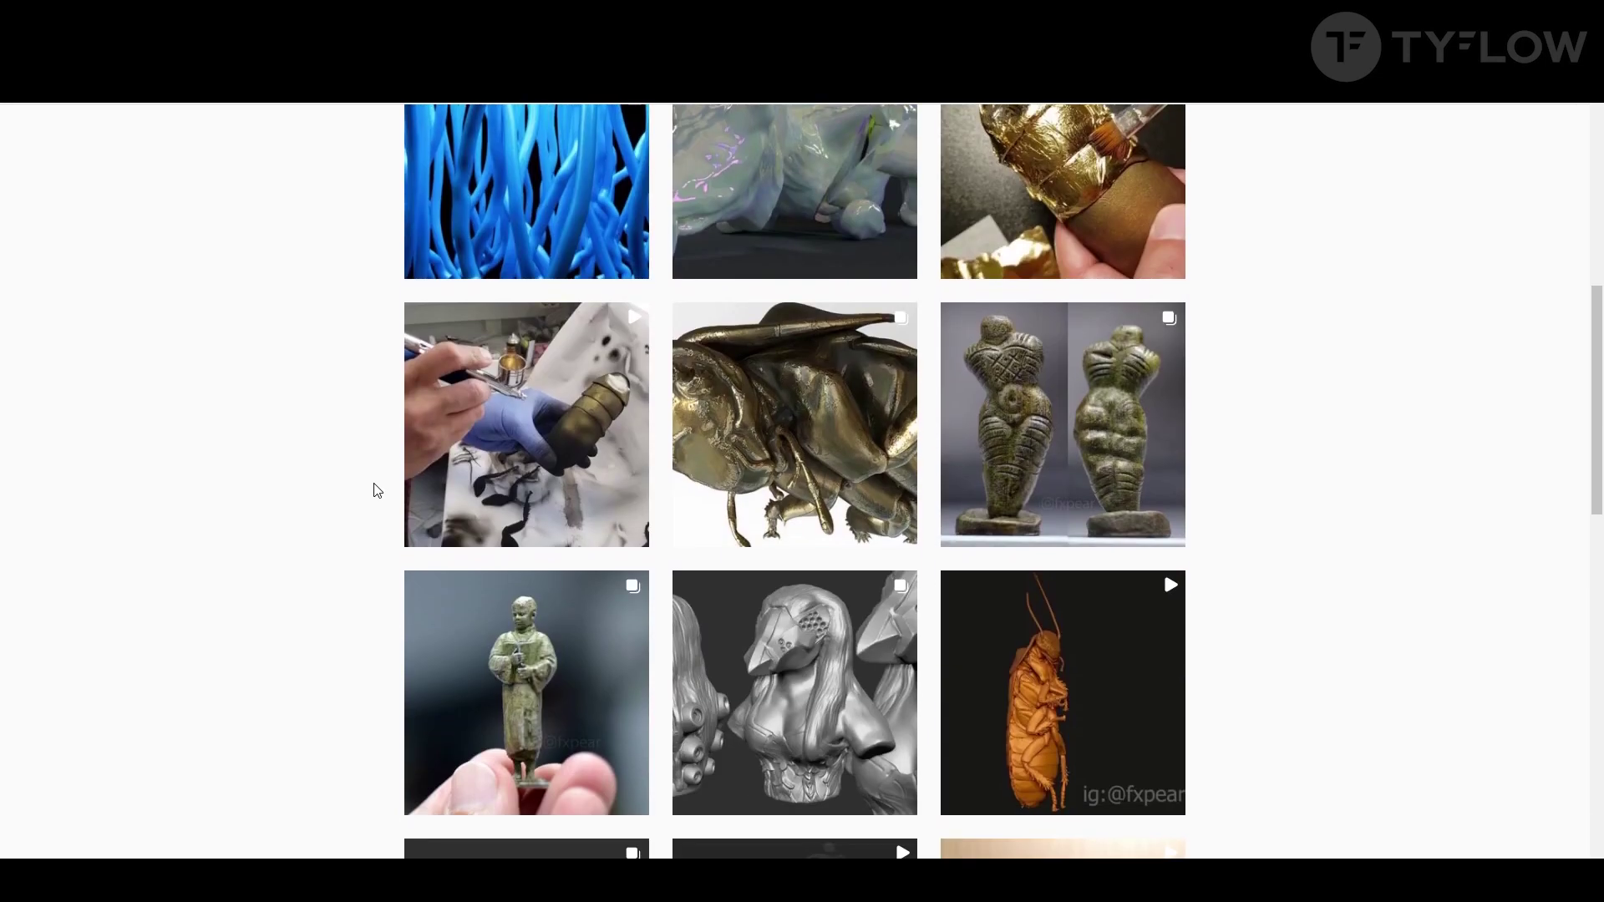
scroll(375, 490, down, 15)
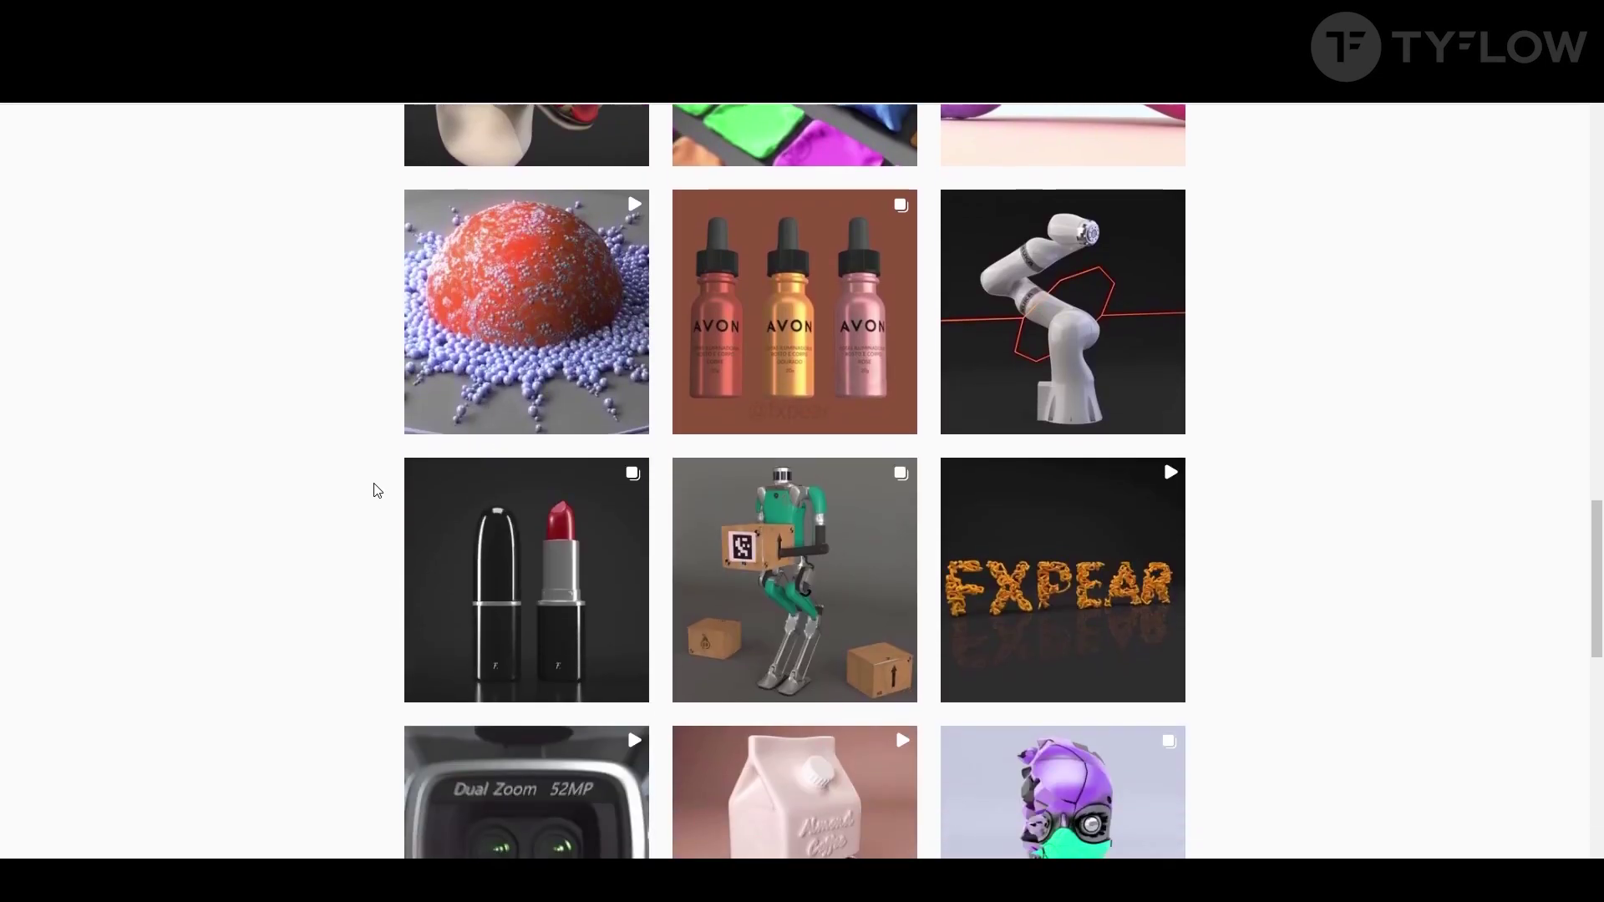
scroll(375, 490, up, 20)
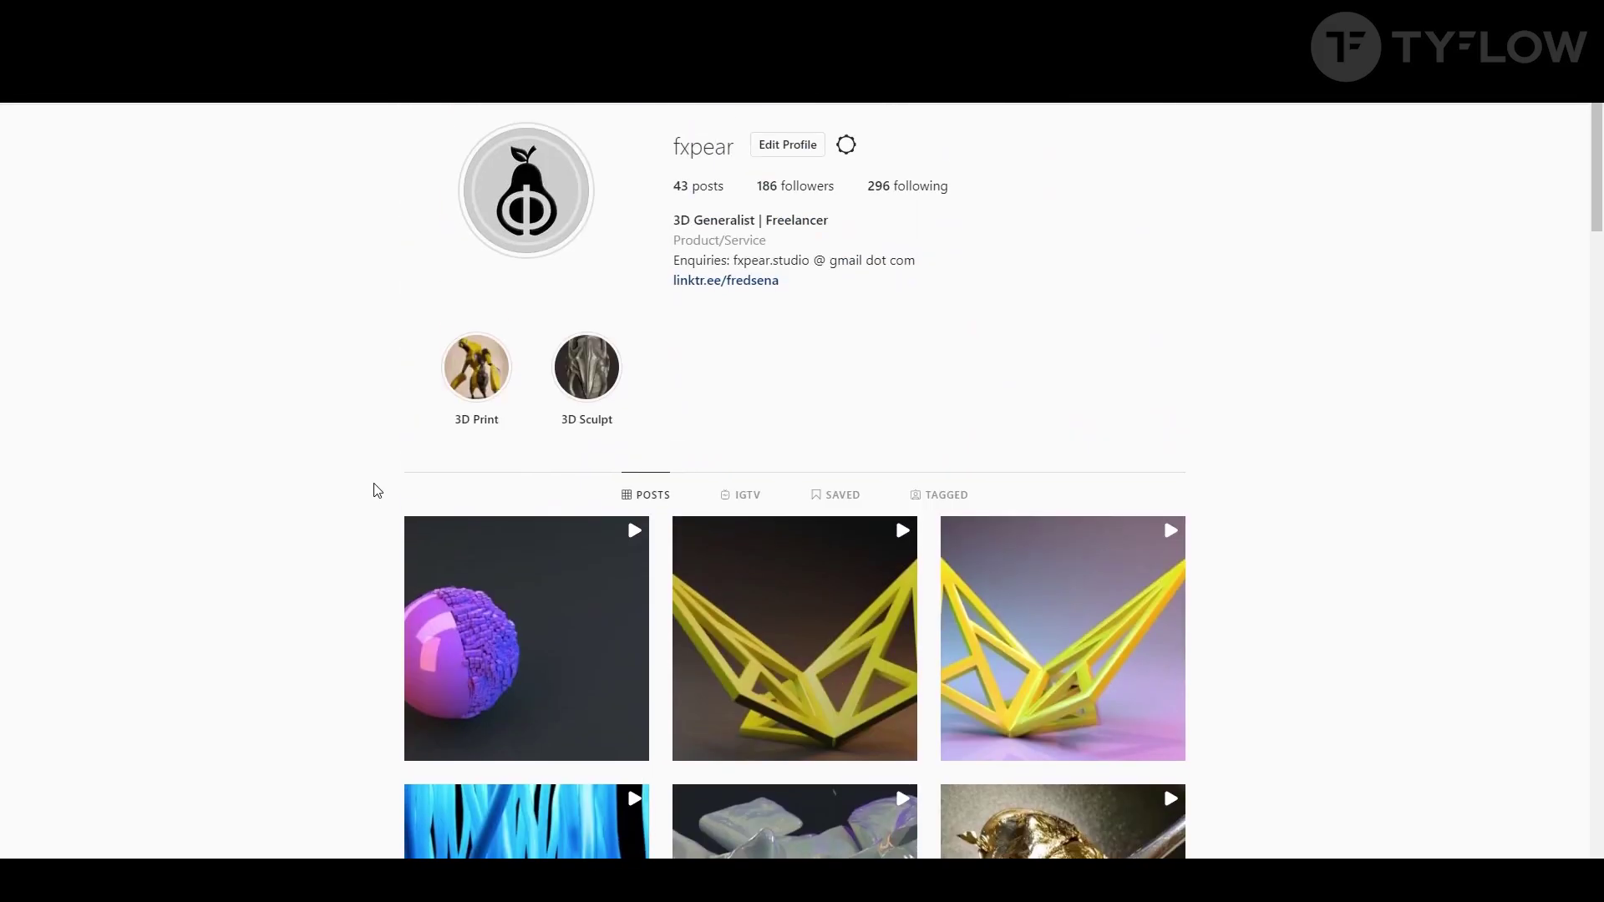